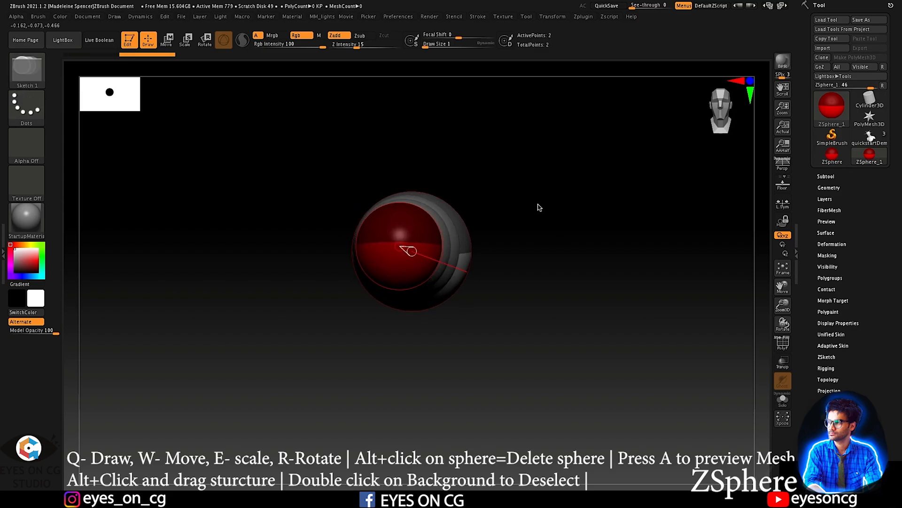
Step: Undo the added child sphere and leave perspective distortion switched off for the single root ZSphere
key(ctrl+z)
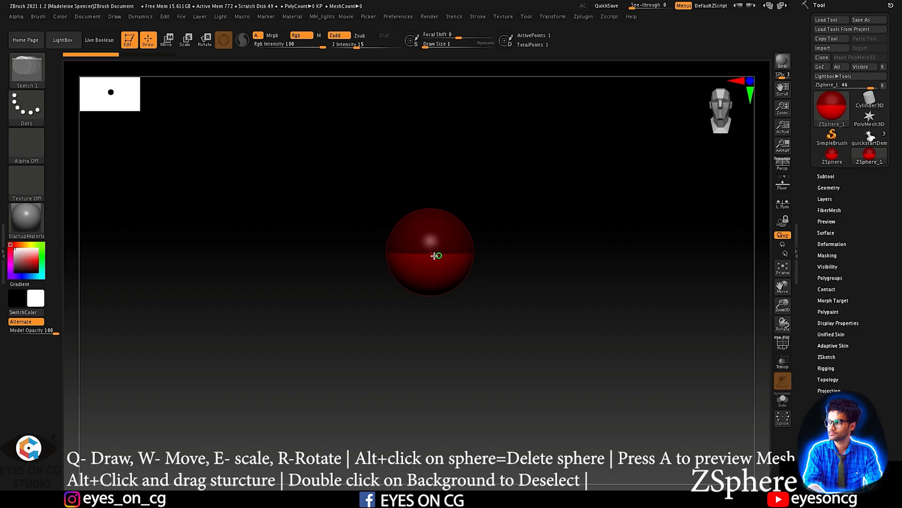
key(p)
key(shift)
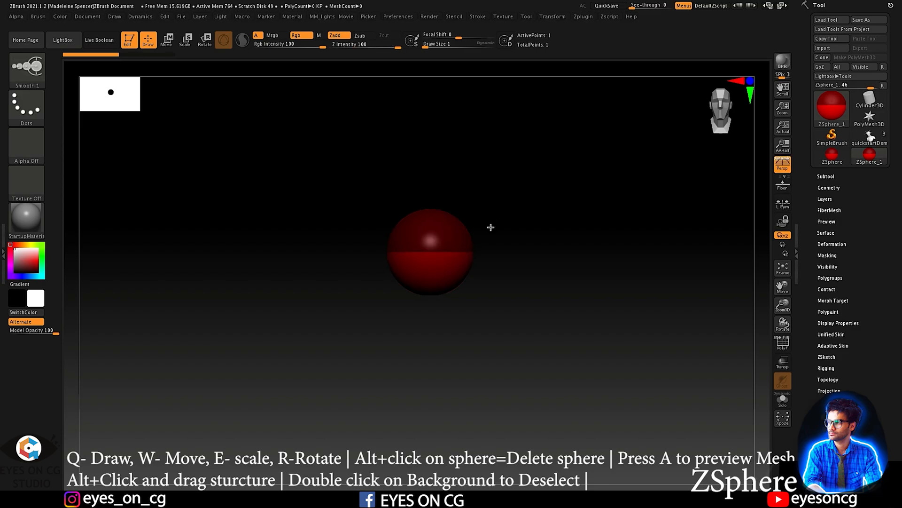
click(782, 164)
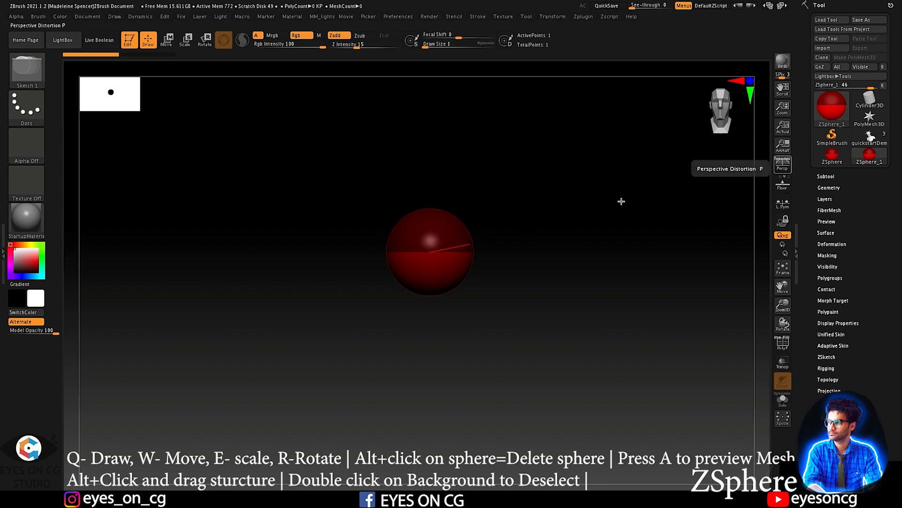
drag(429, 252, 437, 273)
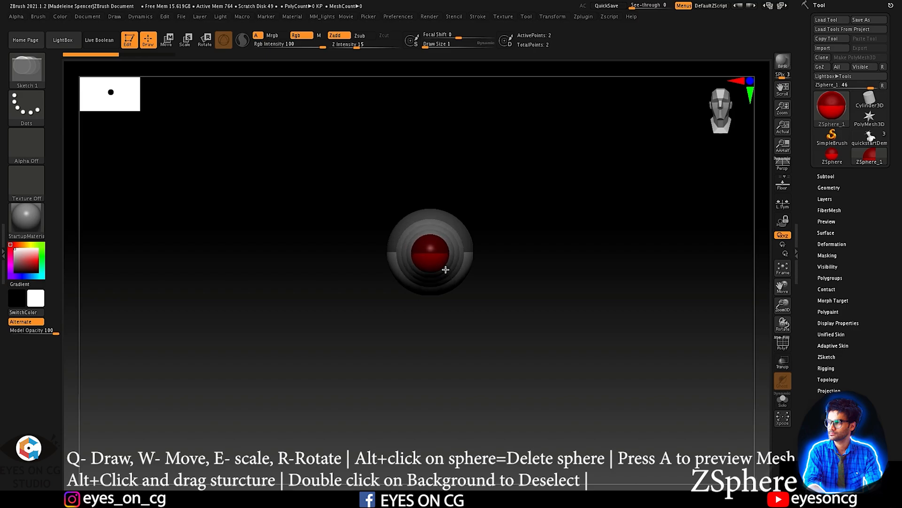
key(ctrl+shift+z)
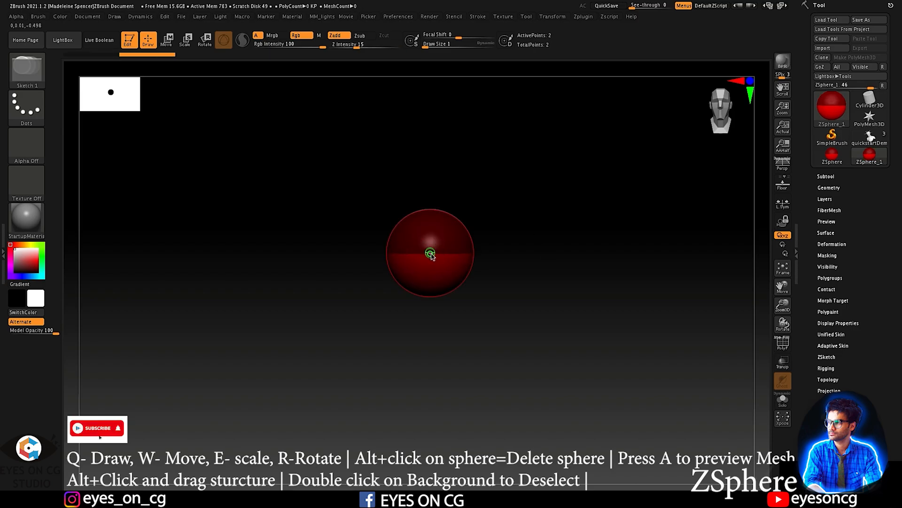
key(ctrl+shift+z)
key(a)
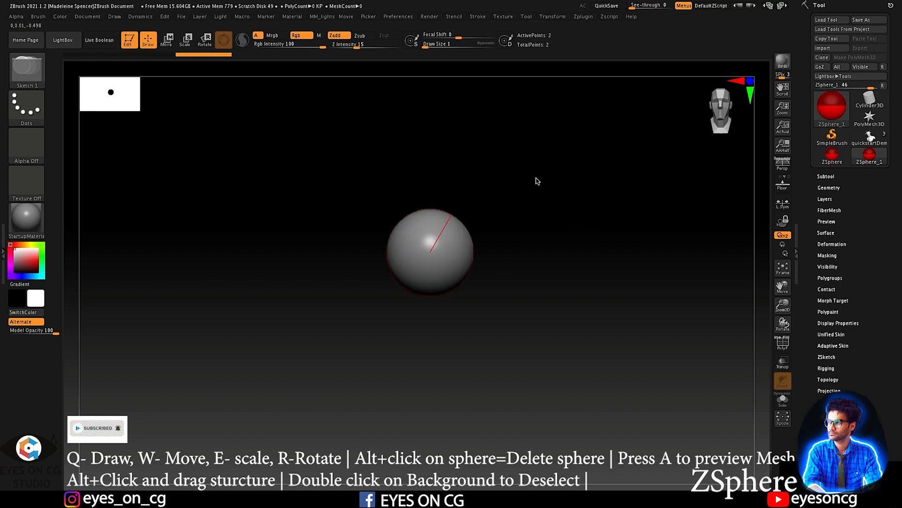
mouse_move(599, 243)
mouse_down()
mouse_move(587, 274)
mouse_move(580, 175)
mouse_move(616, 230)
mouse_move(577, 180)
mouse_move(542, 228)
mouse_move(548, 272)
mouse_move(464, 238)
mouse_move(449, 274)
mouse_move(469, 292)
mouse_up()
key(ctrl+z)
key(ctrl+z)
drag(472, 269, 472, 272)
drag(545, 267, 510, 267)
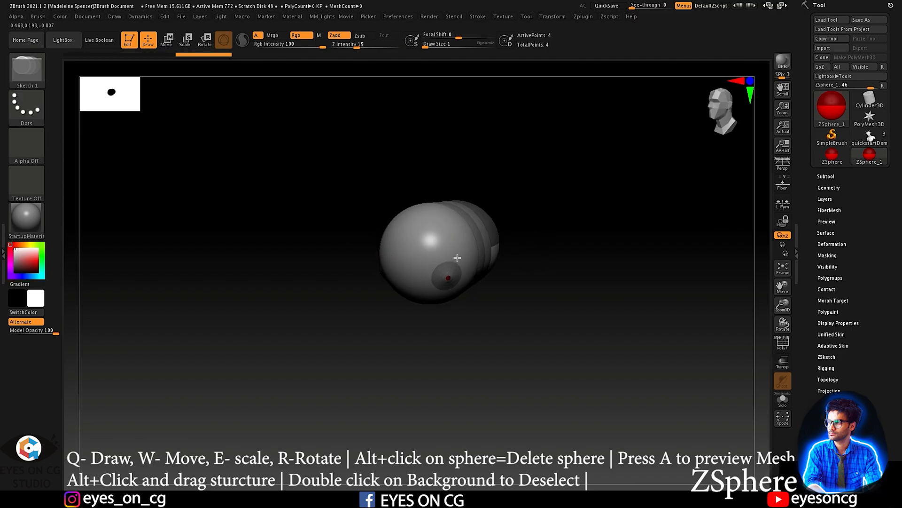
key(ctrl+z)
key(ctrl+z)
key(ctrl+z)
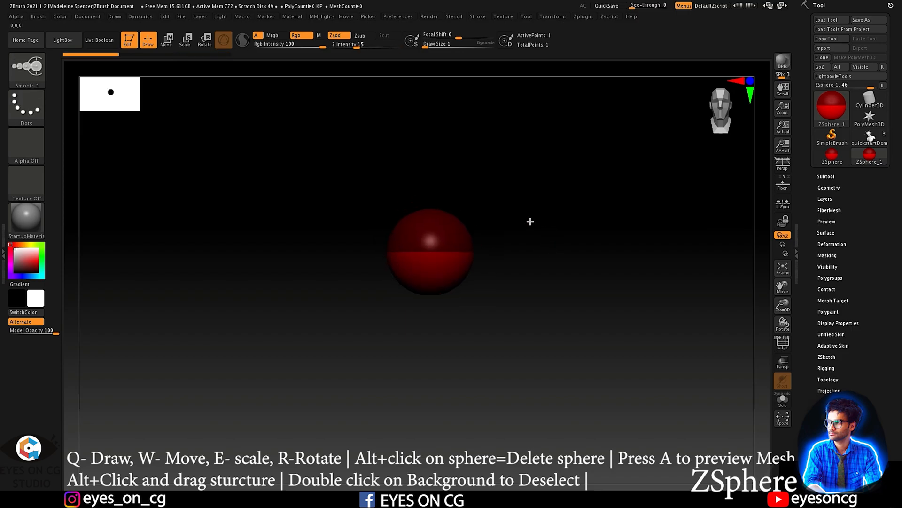
Step: Add a child ZSphere on the front centre of the root sphere, matching the root's size
drag(434, 254, 444, 265)
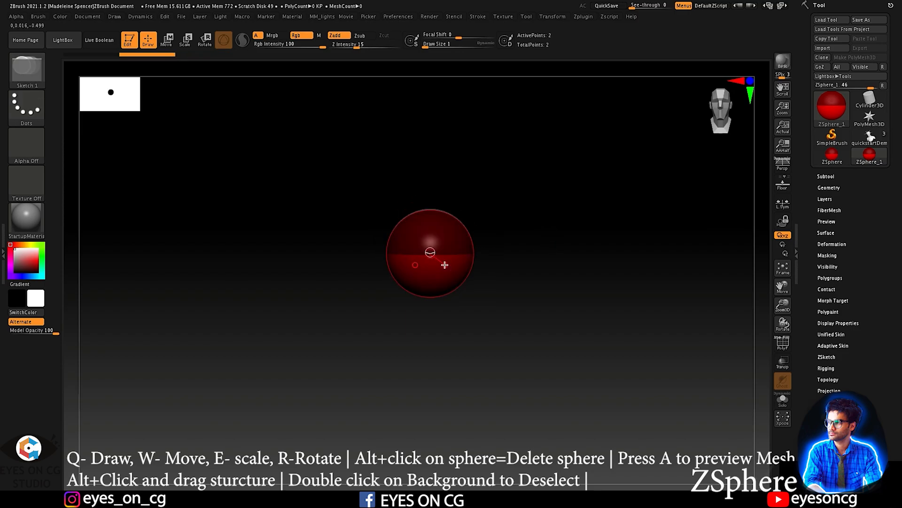
key(a)
drag(528, 177, 540, 202)
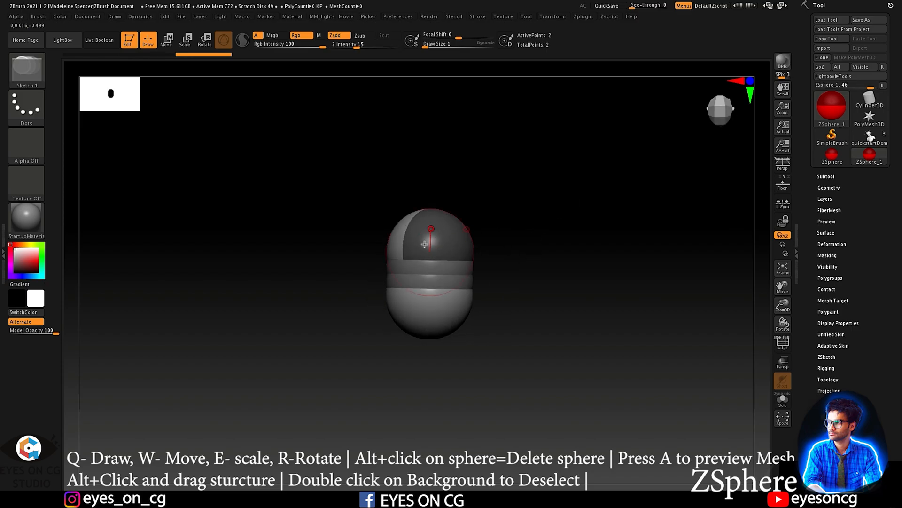
Step: Preview the two-sphere chain as an adaptive skin mesh and display its polyframe
key(a)
drag(505, 286, 529, 203)
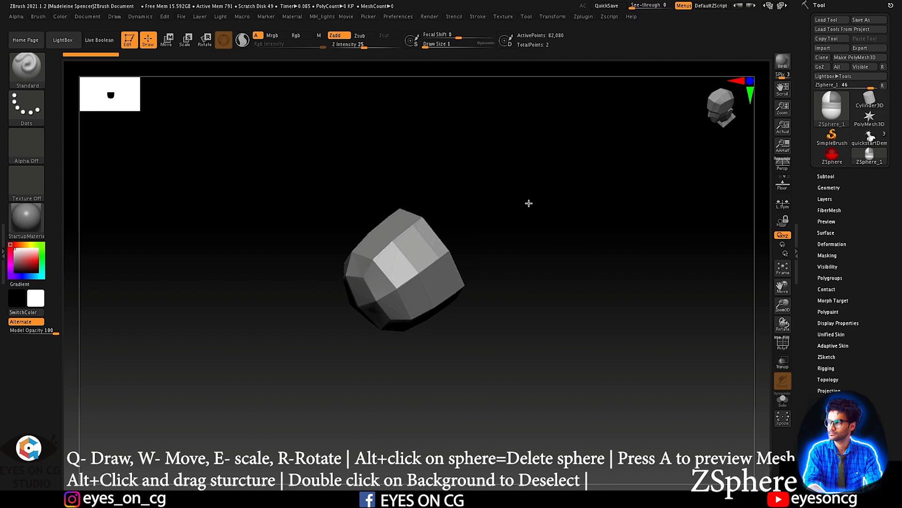
drag(528, 203, 554, 312)
key(shift+f)
drag(510, 265, 509, 286)
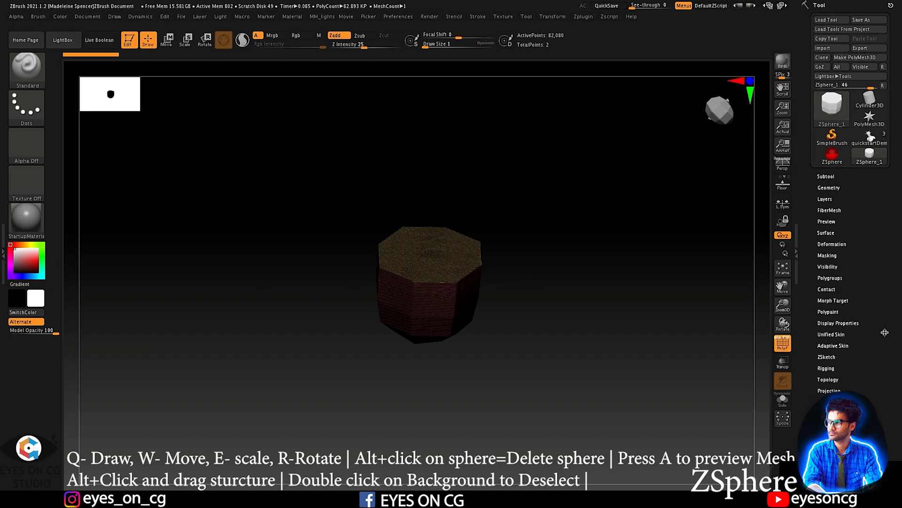
Step: Expand the Adaptive Skin settings and toggle the mesh preview, returning to the ZSphere view
click(840, 346)
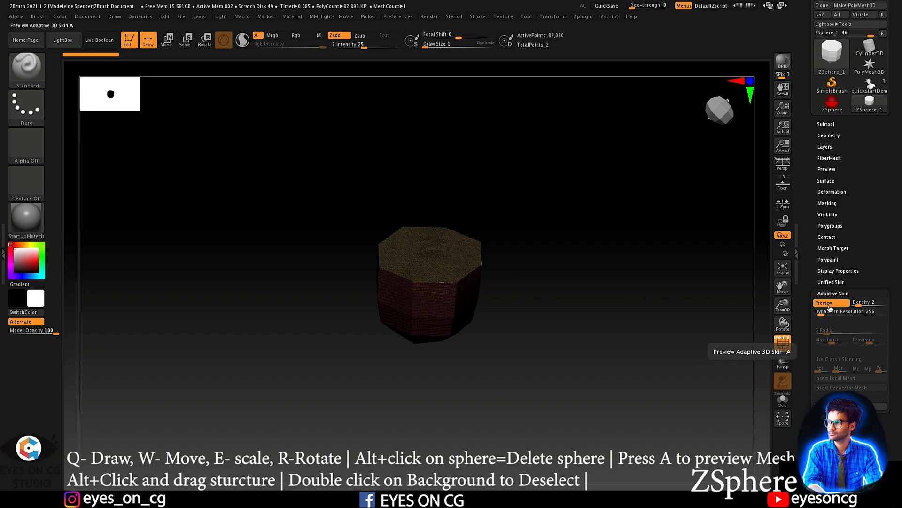
click(830, 303)
mouse_move(570, 273)
mouse_down()
mouse_move(540, 268)
mouse_move(557, 270)
mouse_up()
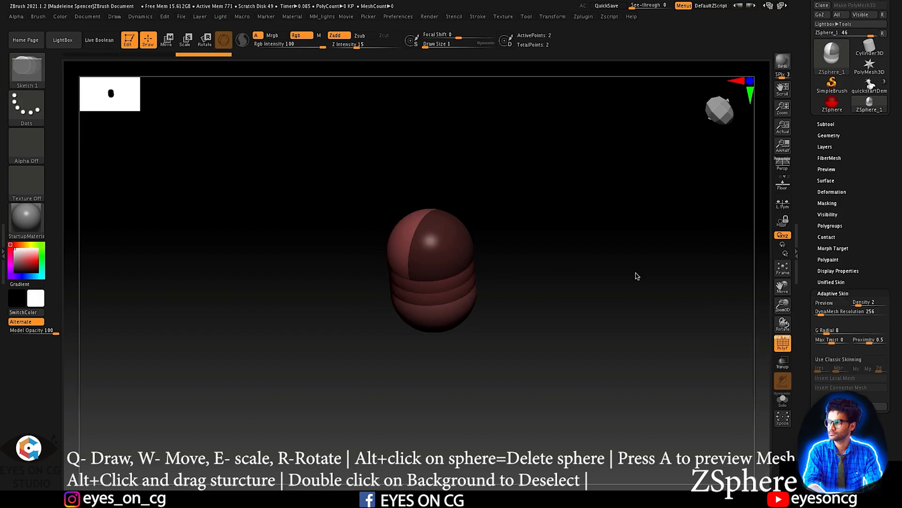
click(827, 303)
key(a)
key(a)
key(a)
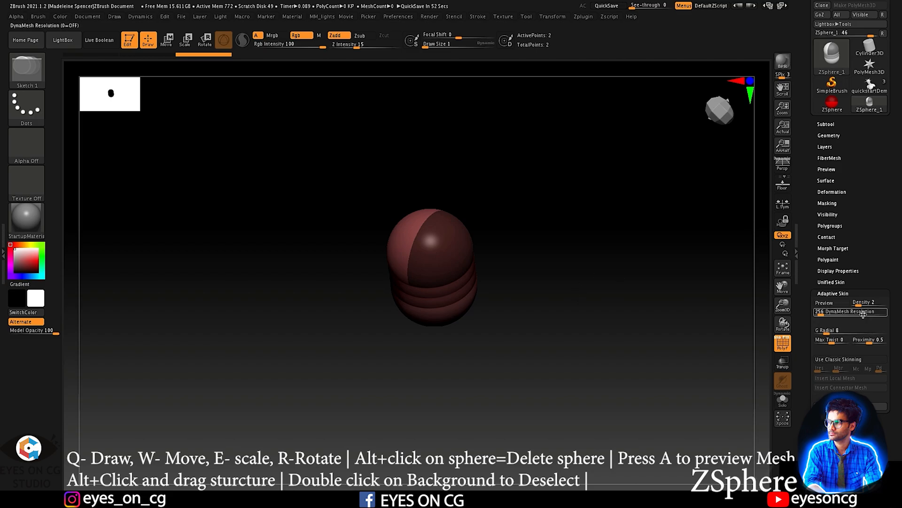
Step: Set the adaptive skin's DynaMesh Resolution to 0 and check the low-poly mesh preview from several sides
drag(827, 314, 805, 317)
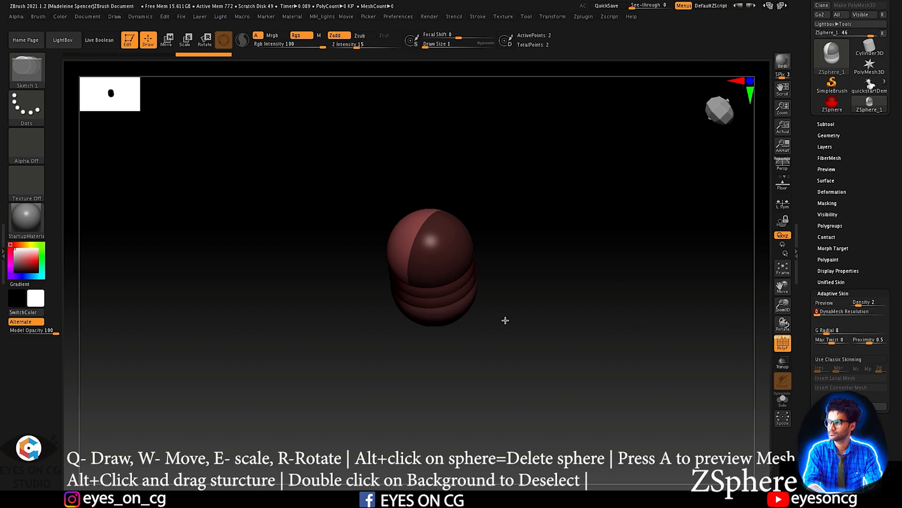
key(a)
drag(556, 316, 434, 268)
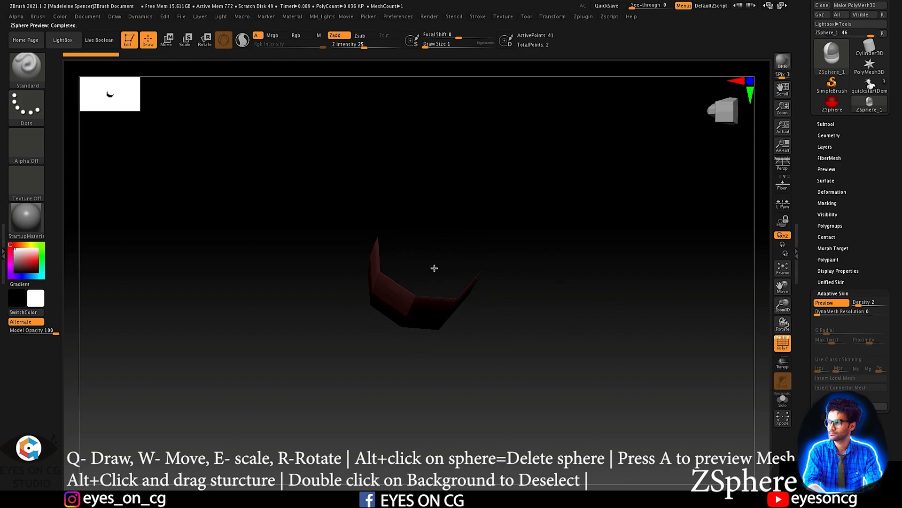
drag(402, 227, 536, 289)
key(a)
Step: Add another equal-sized ZSphere centred on the opposite side of the root sphere
drag(594, 322, 576, 343)
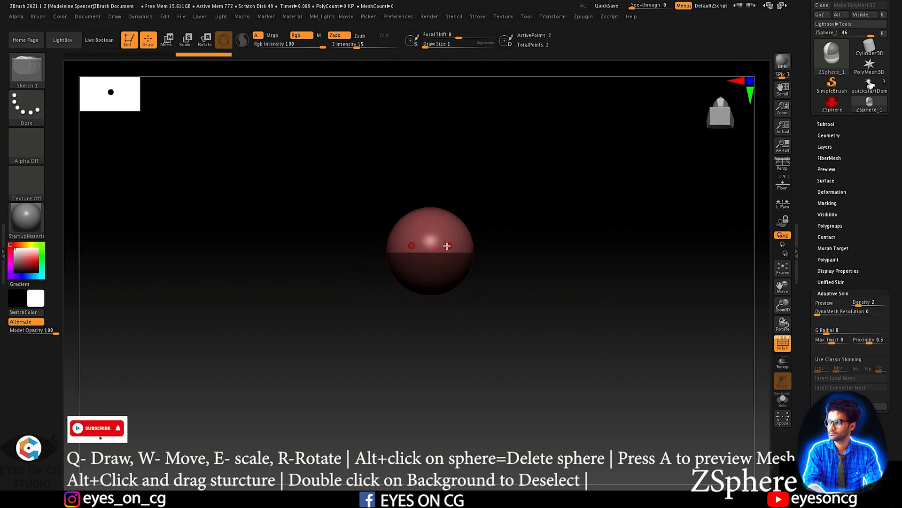
click(431, 253)
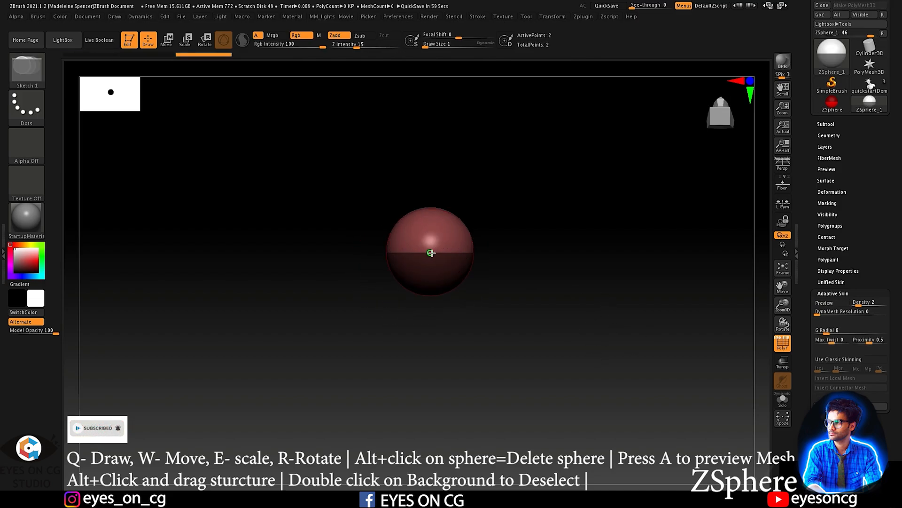
drag(436, 254, 446, 258)
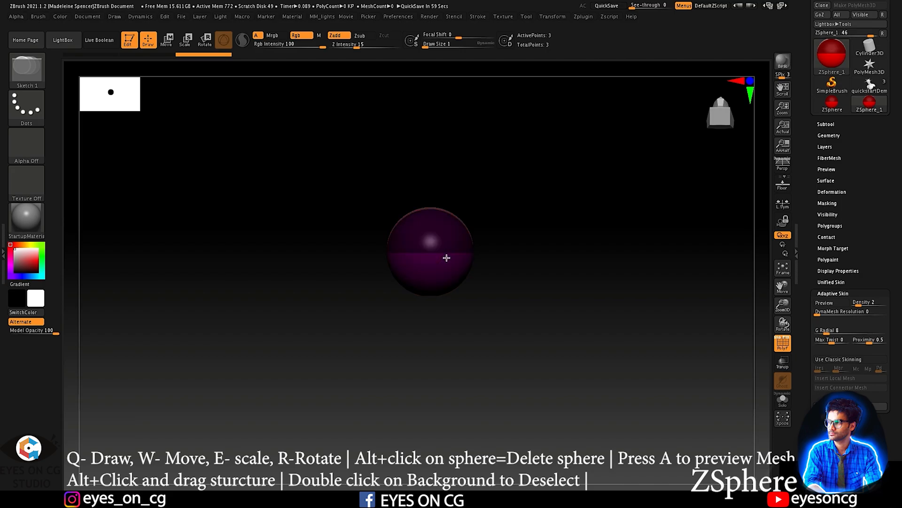
double_click(620, 254)
drag(584, 359, 576, 221)
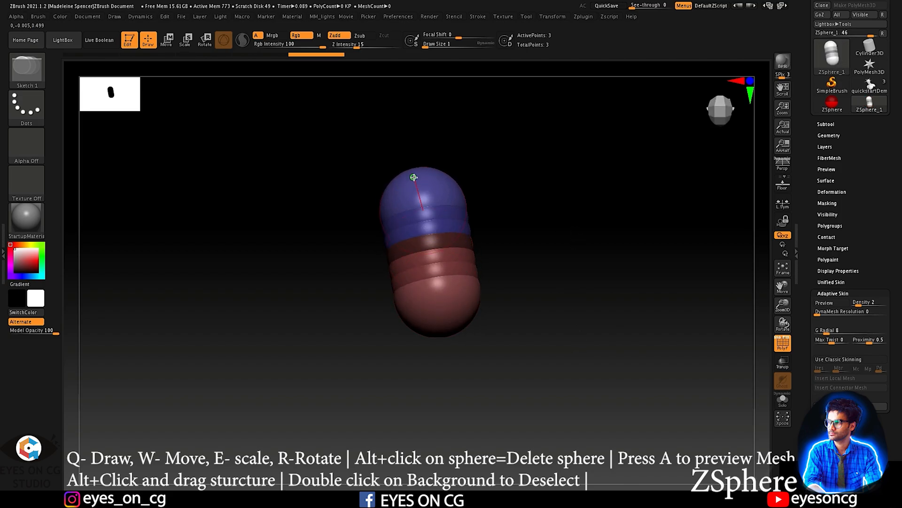
Step: Preview the three-sphere chain as a skin mesh, comparing it with the ZSpheres
key(a)
mouse_move(616, 252)
mouse_down()
mouse_move(584, 246)
mouse_move(645, 255)
mouse_move(582, 246)
mouse_move(619, 245)
mouse_up()
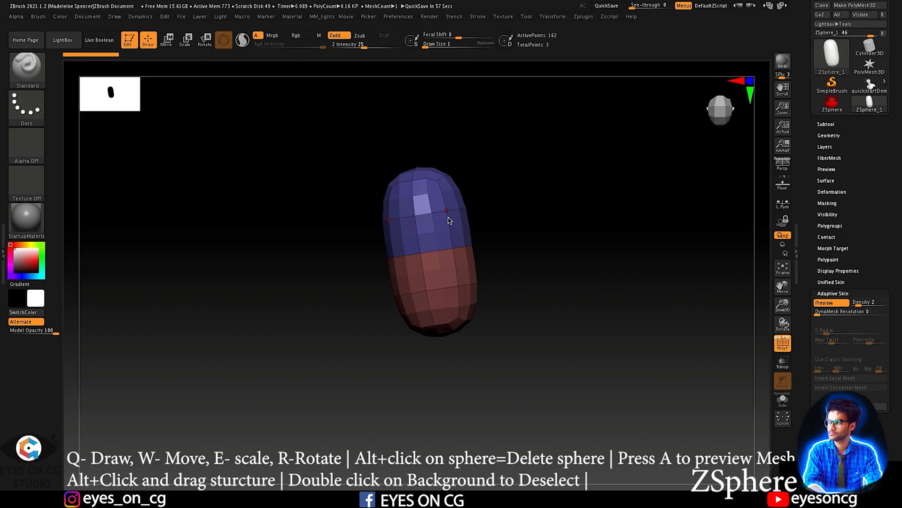
key(a)
alt+drag(543, 267, 451, 267)
key(a)
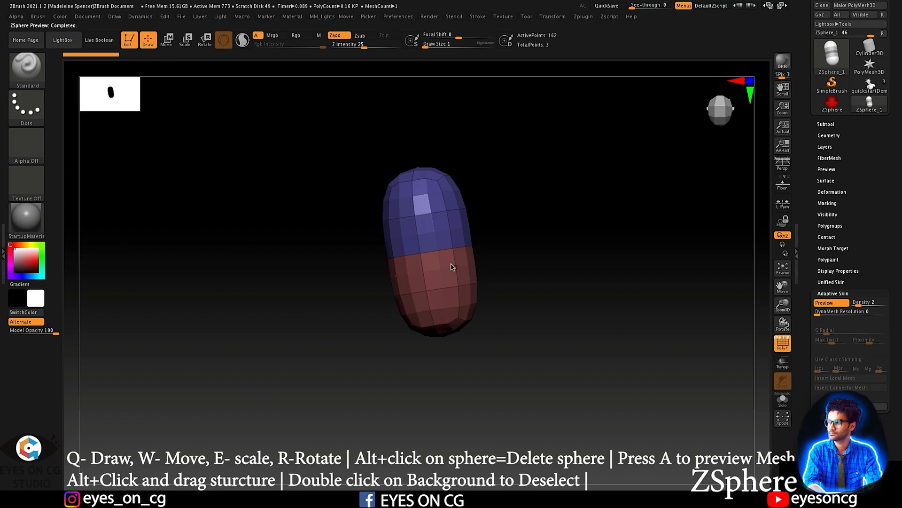
key(a)
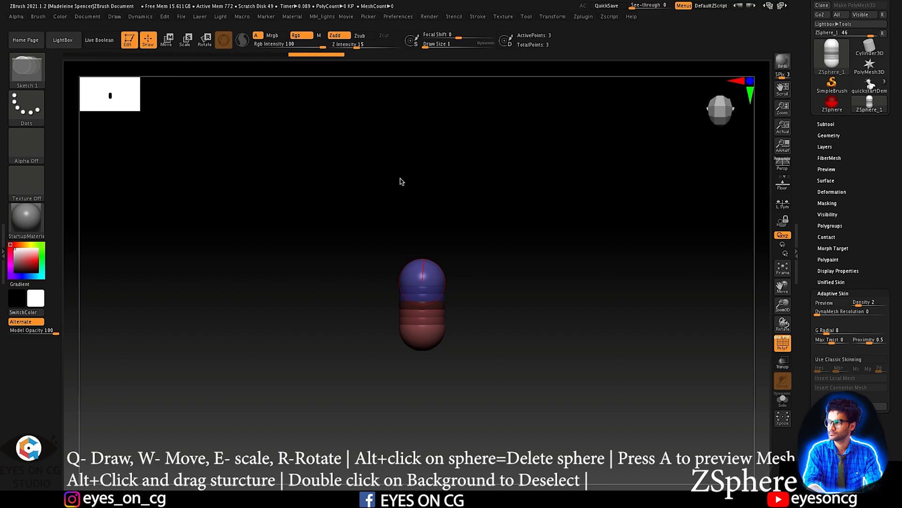
Step: Move the two end spheres away from the root to stretch the chain into a long vertical capsule
key(w)
drag(433, 282, 428, 235)
drag(431, 316, 431, 364)
drag(631, 227, 455, 369)
drag(353, 328, 362, 284)
drag(483, 277, 464, 297)
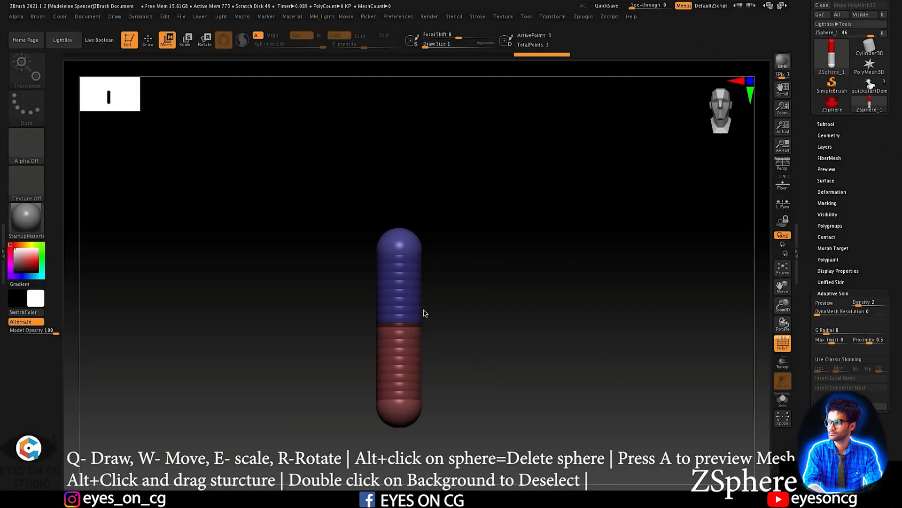
click(420, 337)
double_click(447, 216)
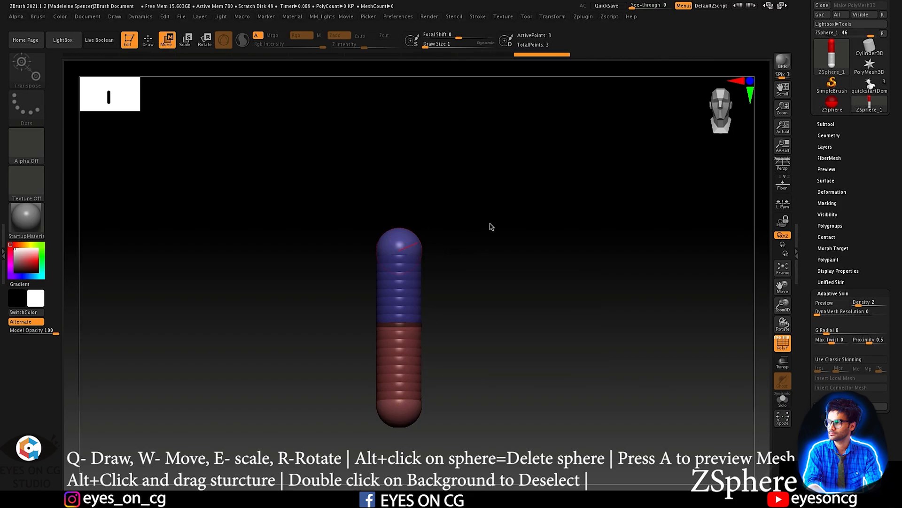
Step: Draw a mirrored pair of smaller ZSpheres on the sides of the capsule's upper end sphere
key(q)
drag(550, 207, 512, 210)
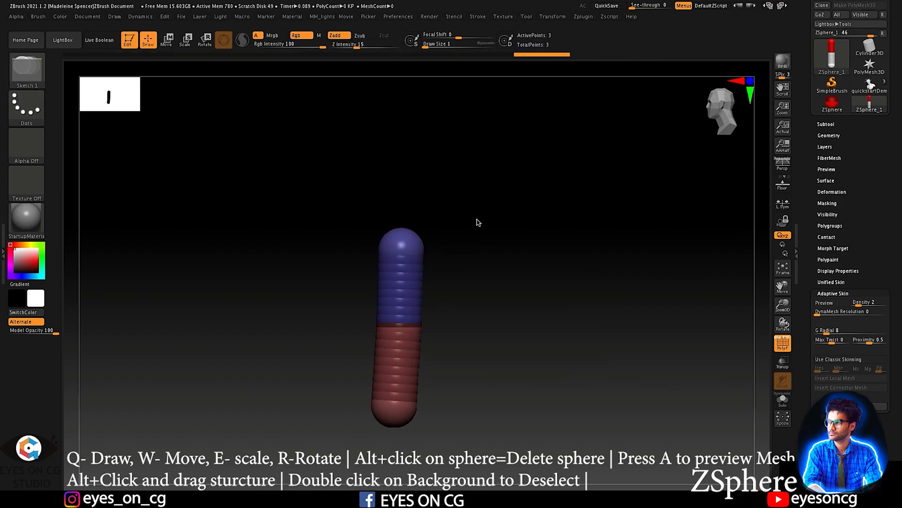
drag(409, 242, 420, 256)
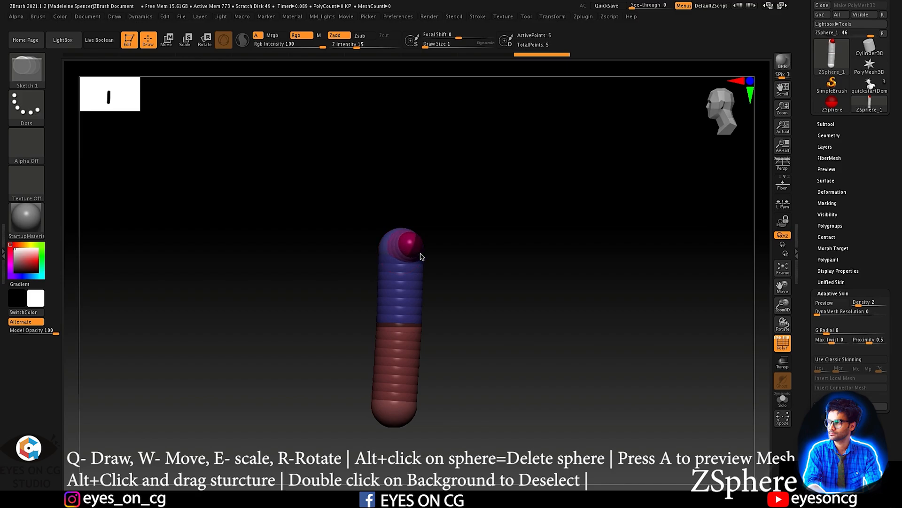
drag(422, 251, 422, 249)
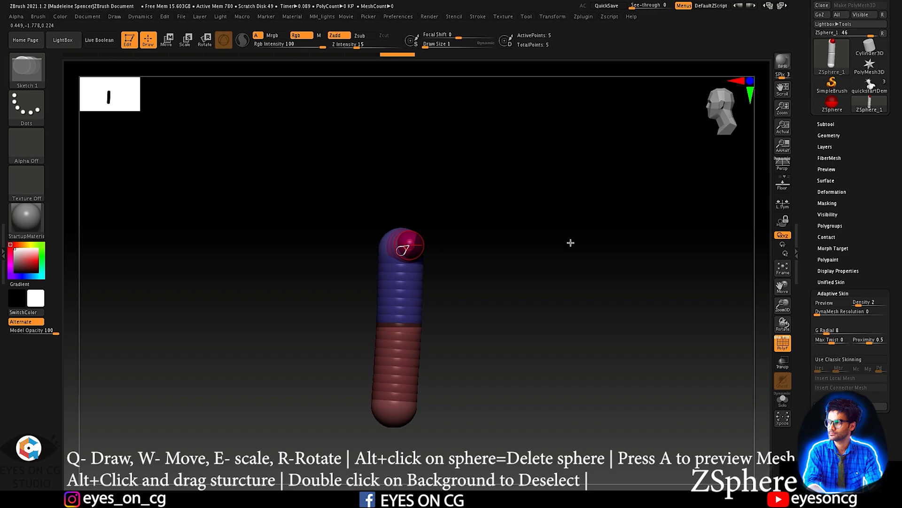
Step: Draw a matching mirrored pair of ZSpheres on the sides of the capsule's lower end sphere
alt+drag(548, 318, 570, 225)
drag(428, 323, 440, 335)
mouse_move(508, 259)
mouse_down()
mouse_move(551, 256)
mouse_move(550, 228)
mouse_up()
Step: Reposition the side spheres at both ends to form the rounded knobs of a bone
key(w)
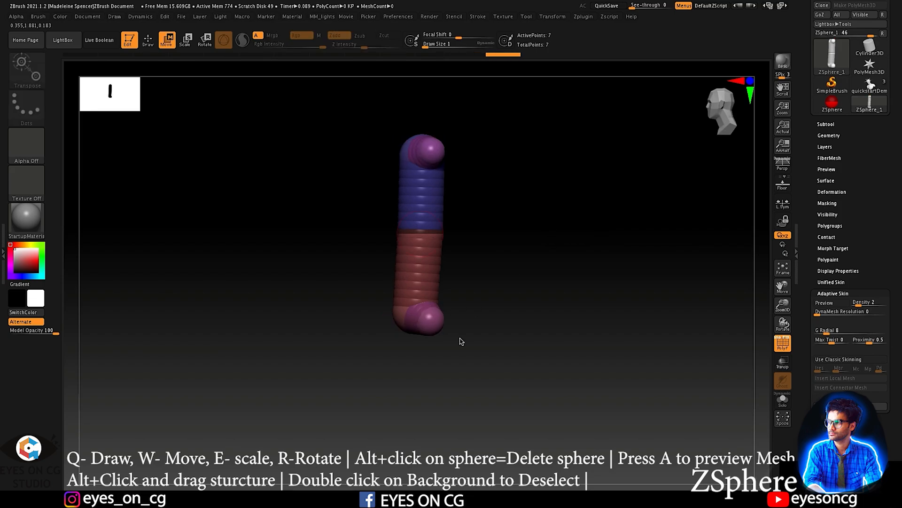
drag(429, 323, 421, 324)
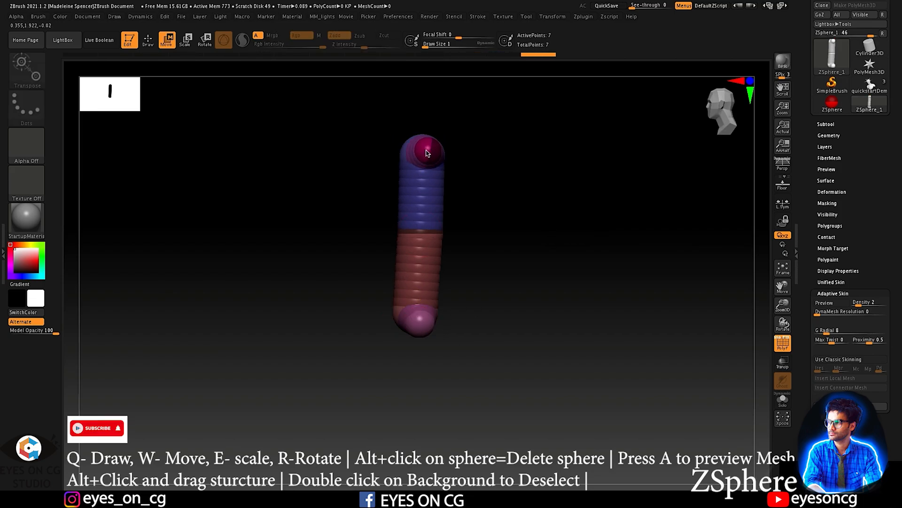
mouse_move(427, 188)
mouse_down()
mouse_move(418, 198)
mouse_move(436, 199)
mouse_move(420, 207)
mouse_move(423, 215)
mouse_move(408, 199)
mouse_move(429, 198)
mouse_move(421, 191)
mouse_move(428, 198)
mouse_move(434, 175)
mouse_move(410, 170)
mouse_move(459, 176)
mouse_move(428, 162)
mouse_move(424, 173)
mouse_move(430, 166)
mouse_up()
shift+drag(466, 178, 495, 186)
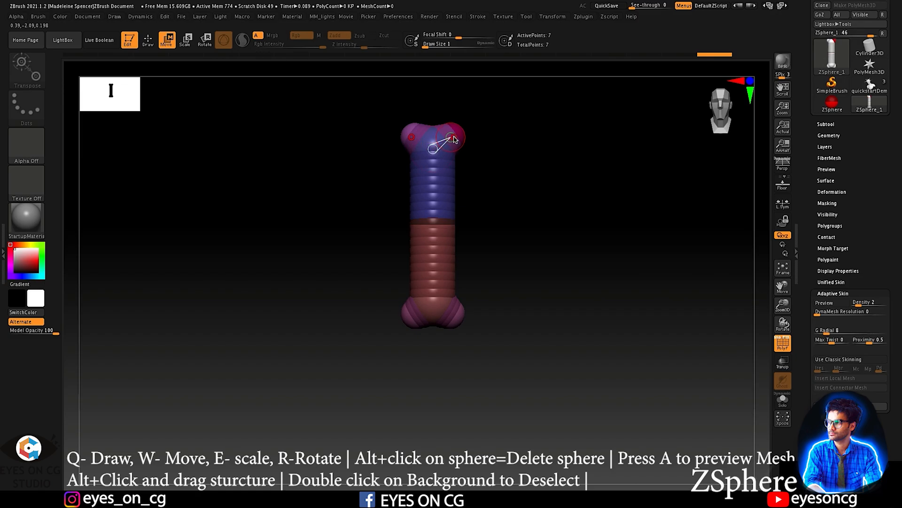
Step: Move the bone's upper and lower ends toward its middle to shorten the shaft
drag(444, 139, 445, 168)
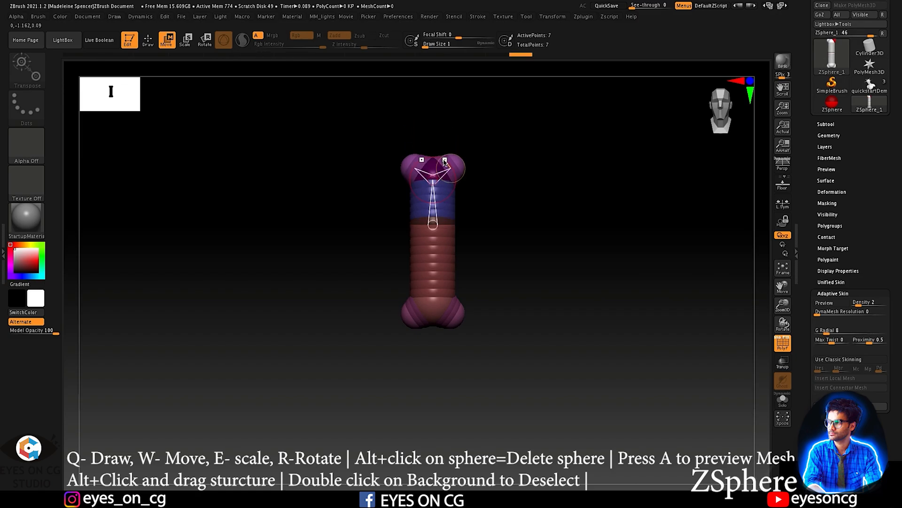
drag(449, 318, 449, 288)
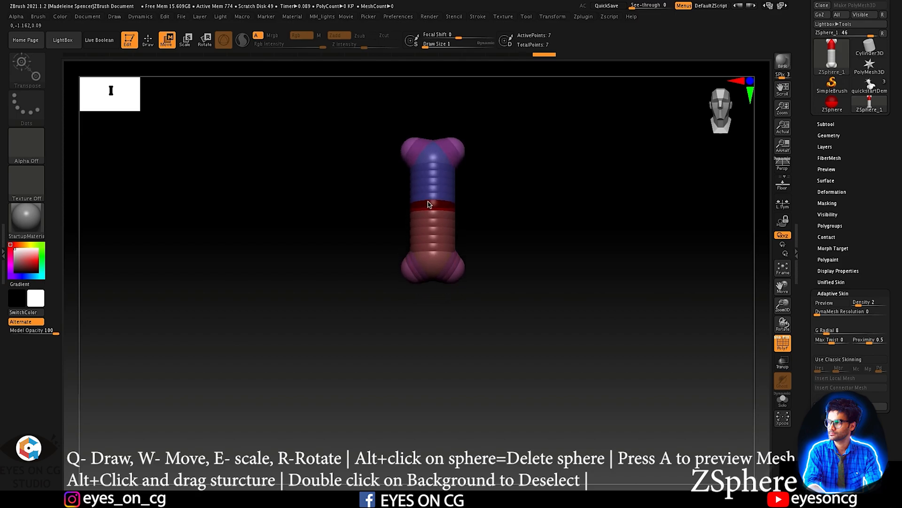
drag(454, 173, 455, 168)
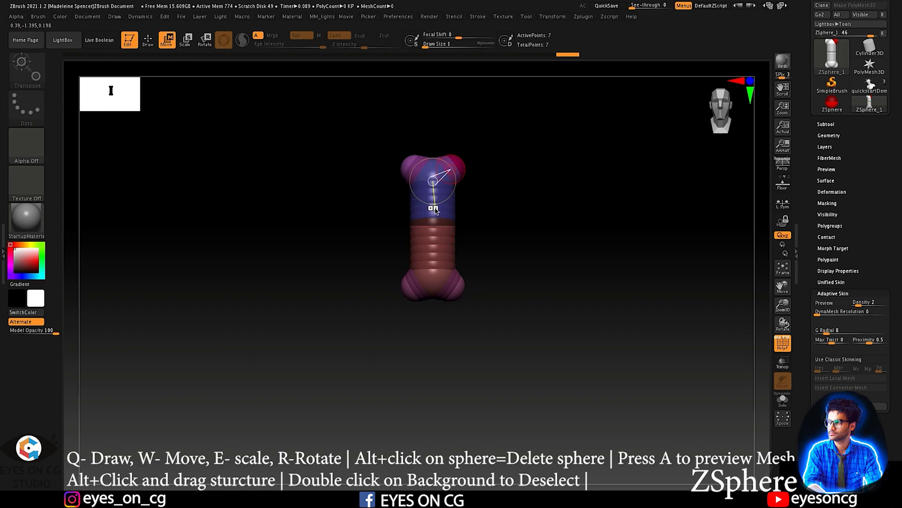
Step: Bend the bone's upper section backward in side view and reposition the knob spheres at both ends
mouse_move(436, 196)
mouse_down()
mouse_move(435, 167)
mouse_move(435, 185)
mouse_up()
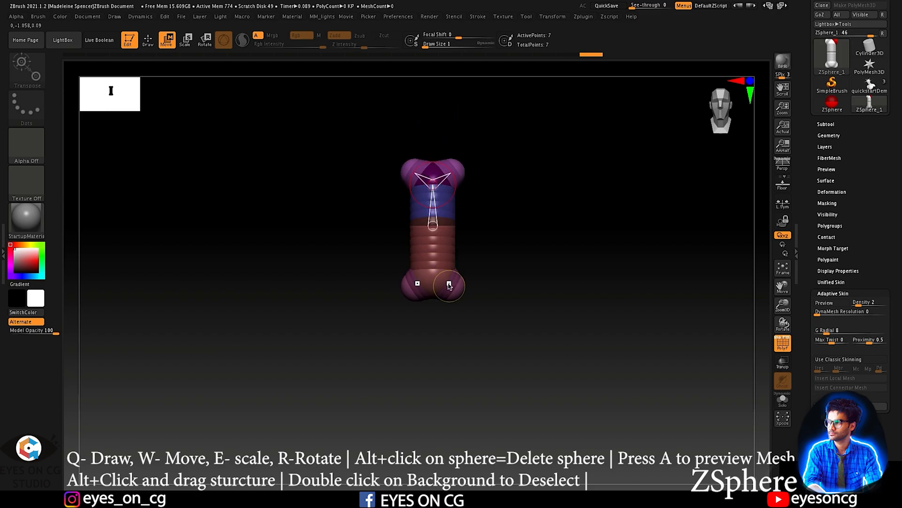
drag(550, 209, 431, 228)
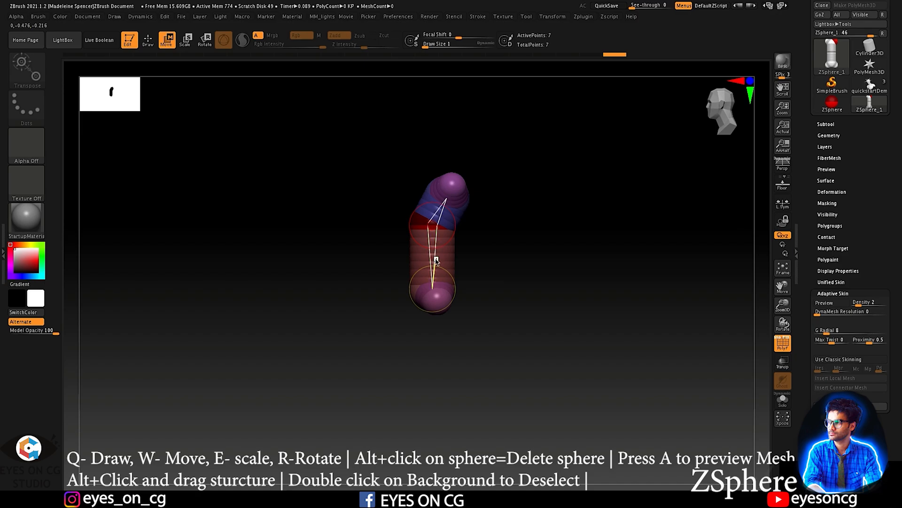
key(a)
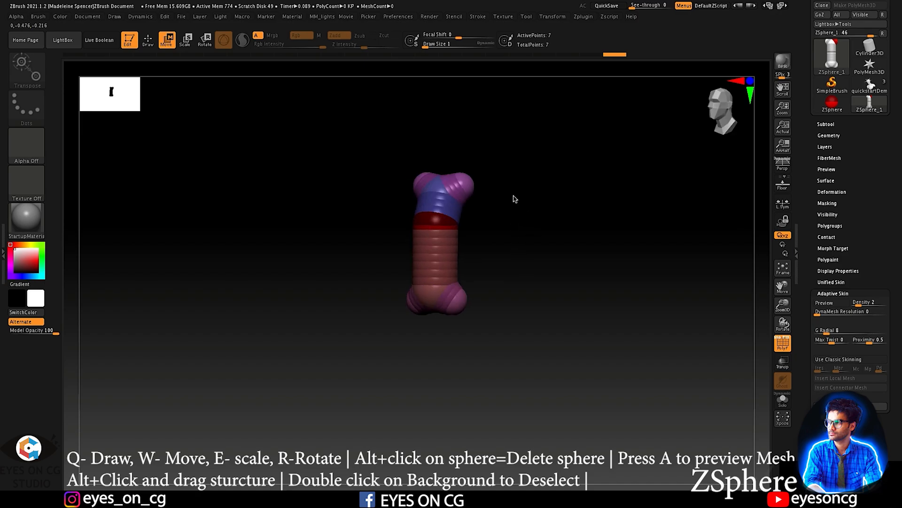
drag(469, 185, 468, 191)
shift+right_drag(467, 191, 461, 193)
drag(461, 194, 455, 196)
drag(451, 295, 445, 308)
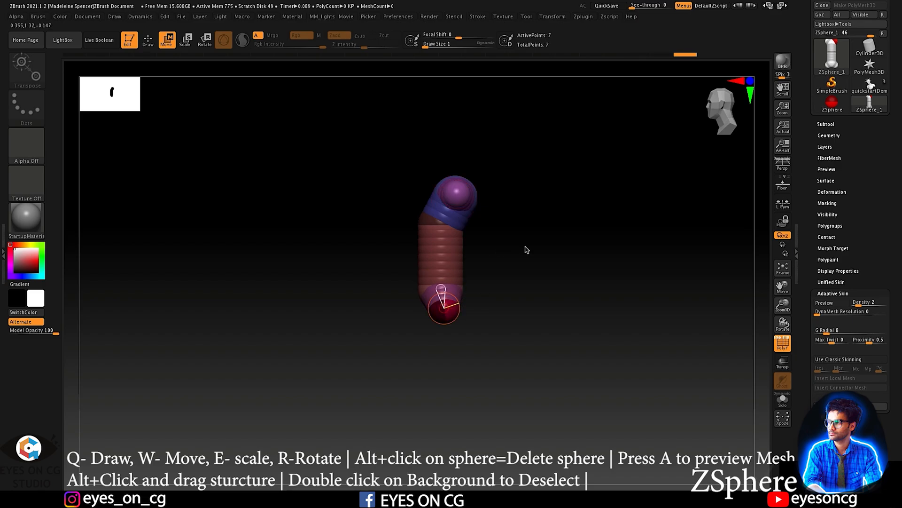
Step: Preview the bone's adaptive skin mesh from different angles and return to the ZSpheres
shift+drag(501, 249, 558, 249)
key(a)
alt+drag(517, 201, 557, 241)
alt+drag(542, 189, 504, 204)
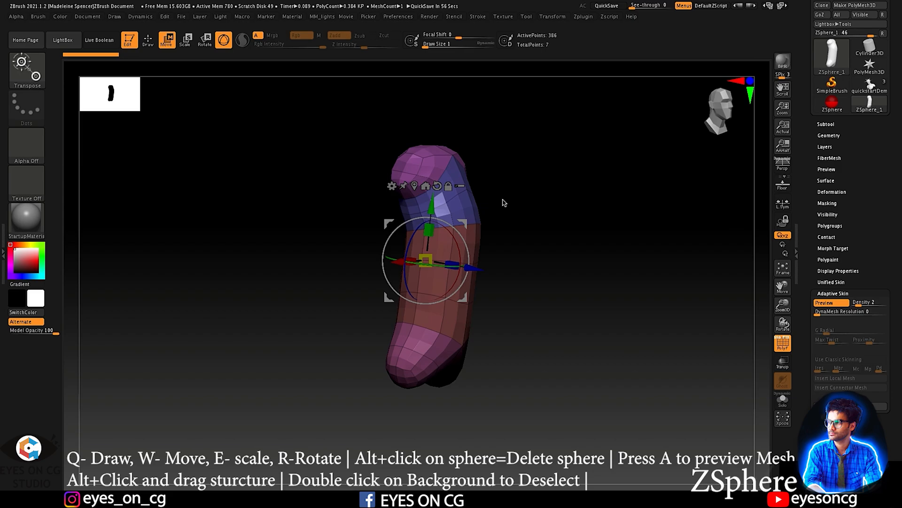
key(a)
Step: Draw a mirrored pair of ZSpheres on the upper side knobs and move them outward and slightly down to form arms
drag(605, 195, 556, 182)
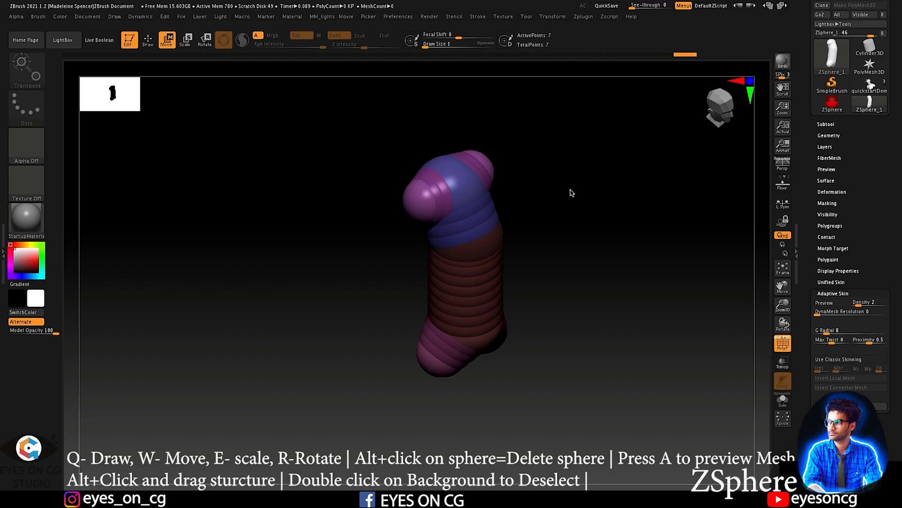
mouse_move(578, 227)
mouse_down()
mouse_move(590, 191)
mouse_move(499, 194)
mouse_up()
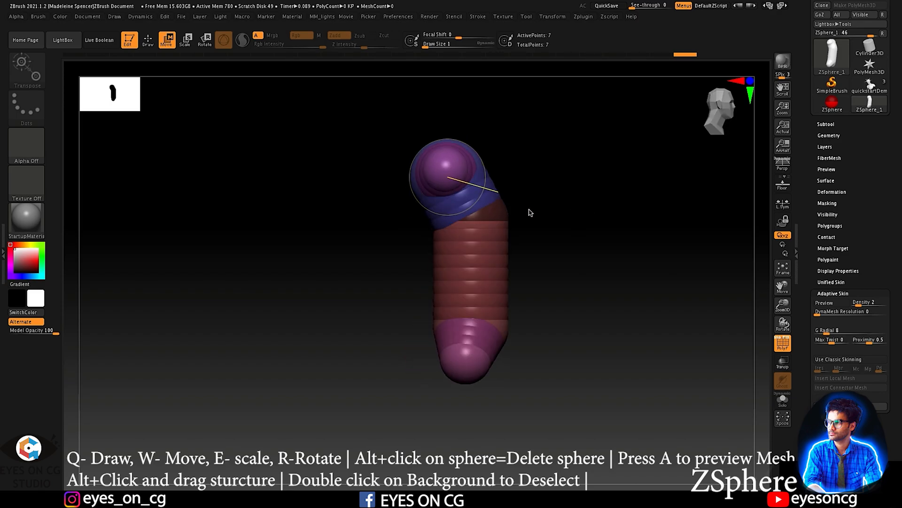
key(q)
drag(446, 172, 455, 191)
shift+drag(566, 170, 575, 165)
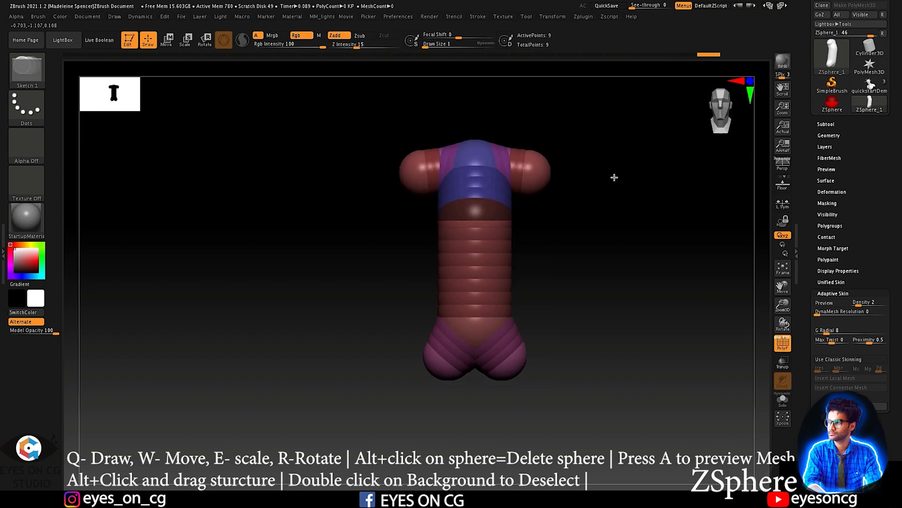
alt+drag(622, 193, 639, 183)
key(w)
drag(467, 177, 356, 200)
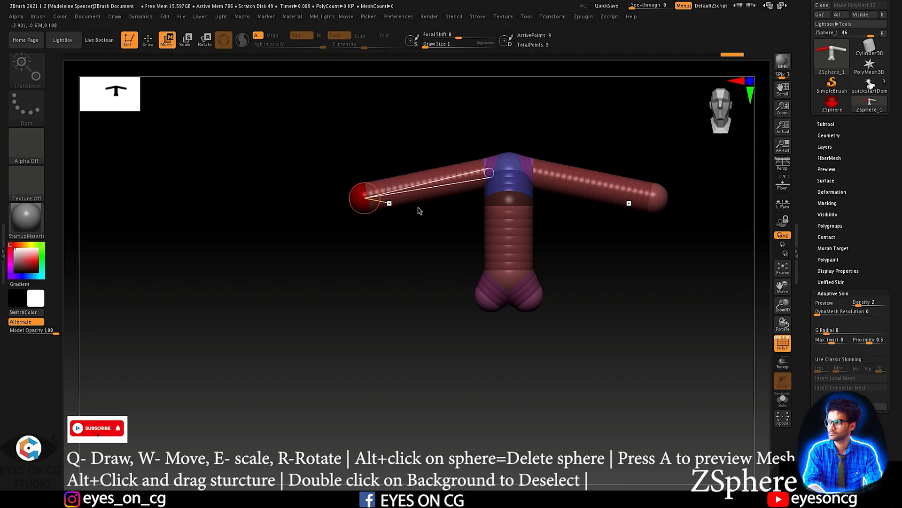
Step: Draw a mirrored pair of ZSpheres on the underside of the lower knobs and move them down to form legs
alt+drag(609, 262, 603, 229)
key(q)
mouse_move(598, 268)
mouse_down()
mouse_move(558, 188)
mouse_move(503, 252)
mouse_move(554, 218)
mouse_move(475, 235)
mouse_move(495, 207)
mouse_up()
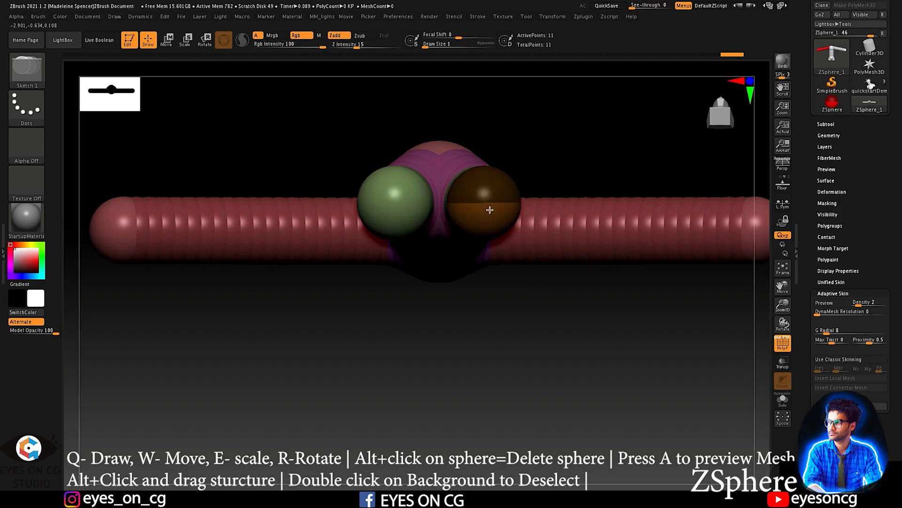
double_click(586, 144)
mouse_move(591, 113)
mouse_down()
mouse_move(591, 230)
mouse_move(588, 188)
mouse_move(548, 207)
mouse_move(535, 233)
mouse_up()
key(w)
drag(470, 249, 472, 356)
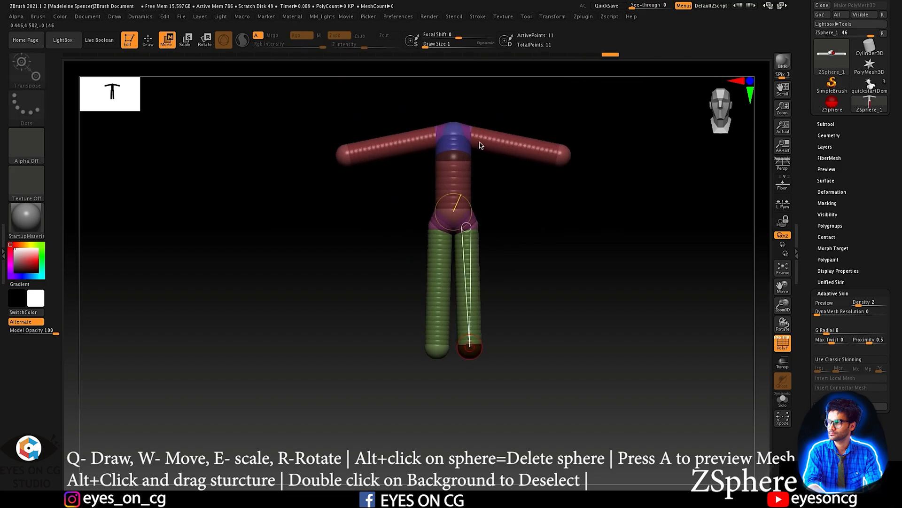
Step: Scale down the end spheres of the arms and legs to taper the limbs, and preview the skin mesh
click(188, 42)
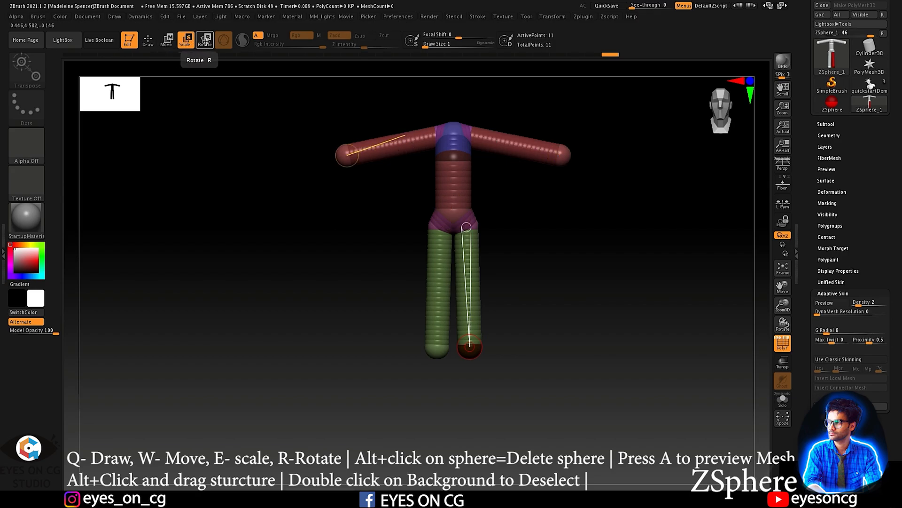
drag(561, 154, 425, 63)
drag(478, 360, 386, 256)
key(a)
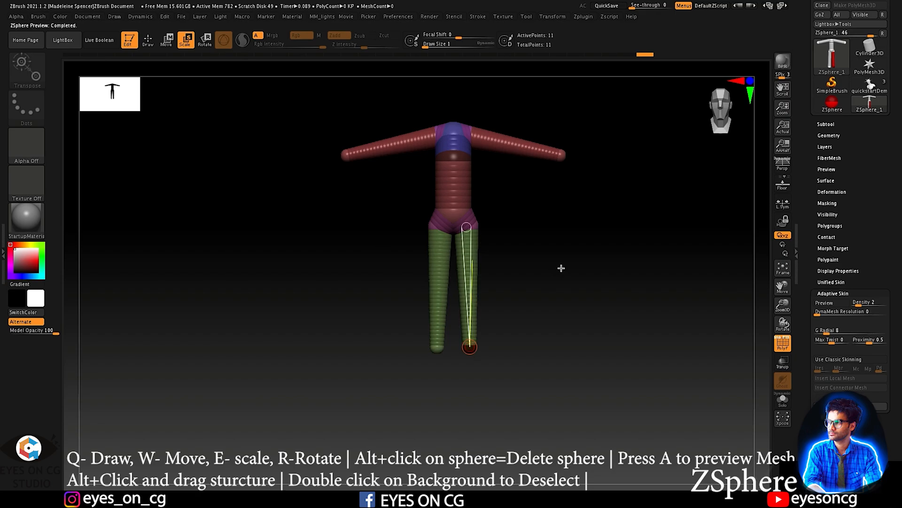
drag(583, 287, 639, 291)
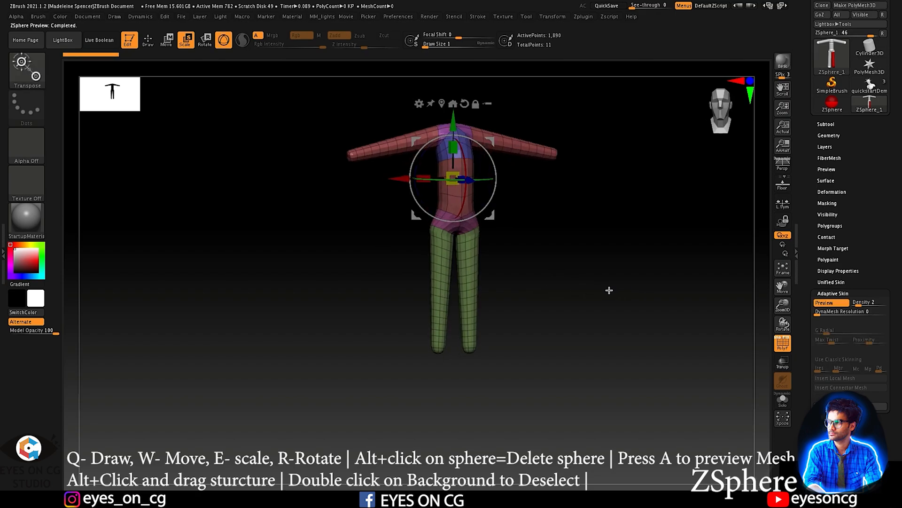
key(a)
key(a)
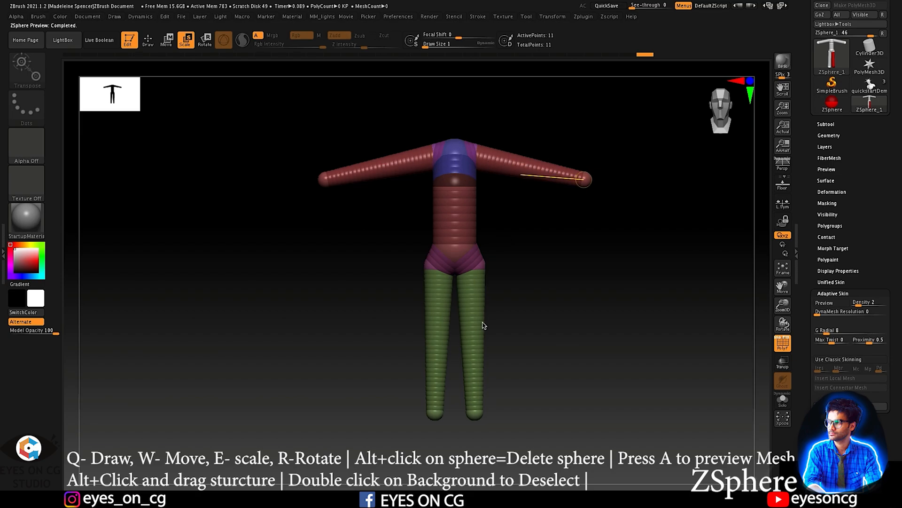
Step: Insert mirrored ZSpheres midway along the arms and legs as elbow and knee joints
key(q)
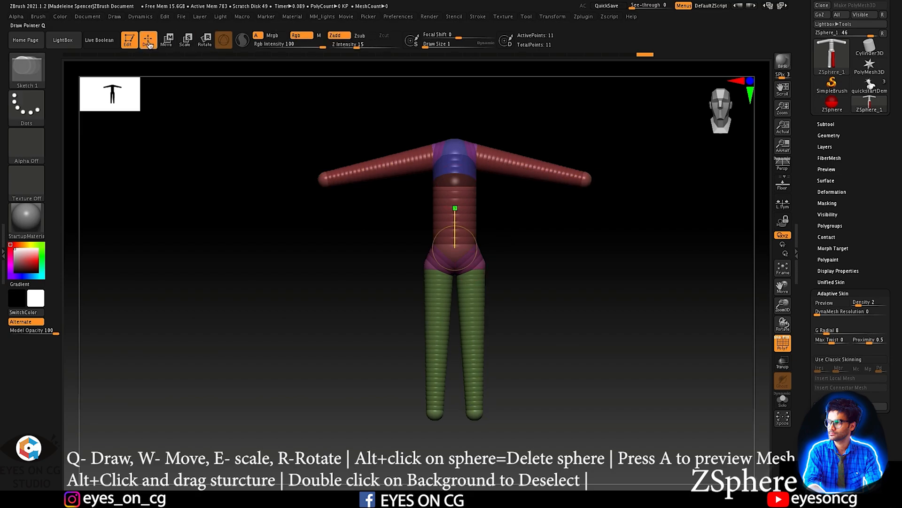
click(521, 167)
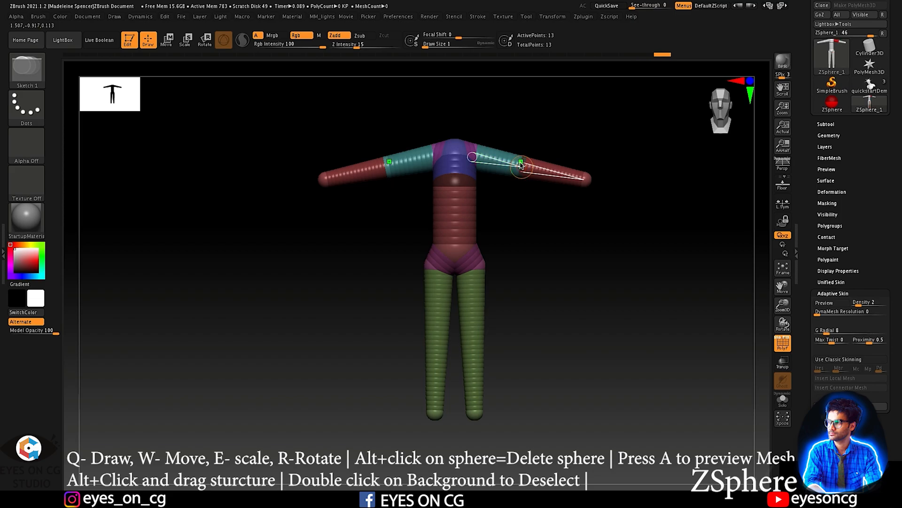
click(474, 340)
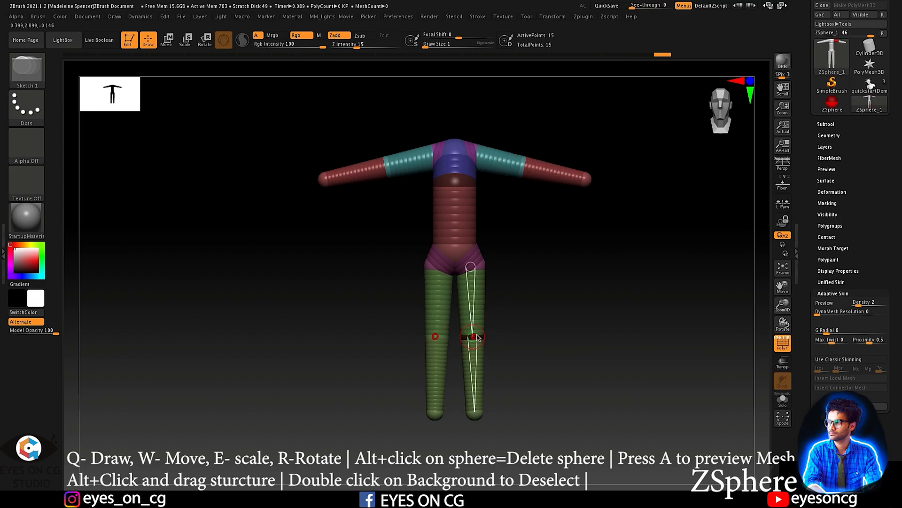
Step: Move the knee joints forward, lower the elbows slightly and raise the hand ends to pose the limbs
shift+drag(630, 253, 623, 257)
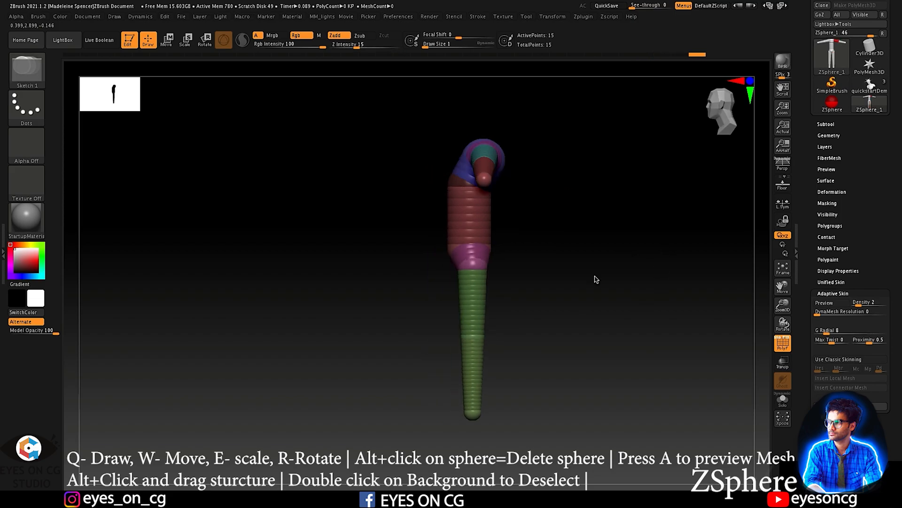
key(w)
drag(477, 337, 460, 336)
shift+drag(528, 292, 573, 268)
drag(522, 163, 521, 175)
drag(580, 179, 583, 171)
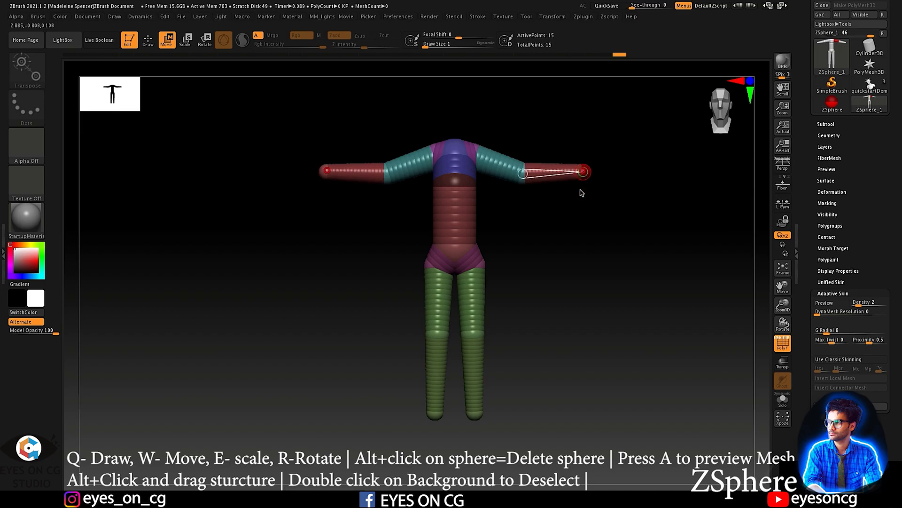
Step: Preview the humanoid figure's adaptive skin mesh and return to the ZSpheres
key(a)
alt+drag(569, 277, 548, 285)
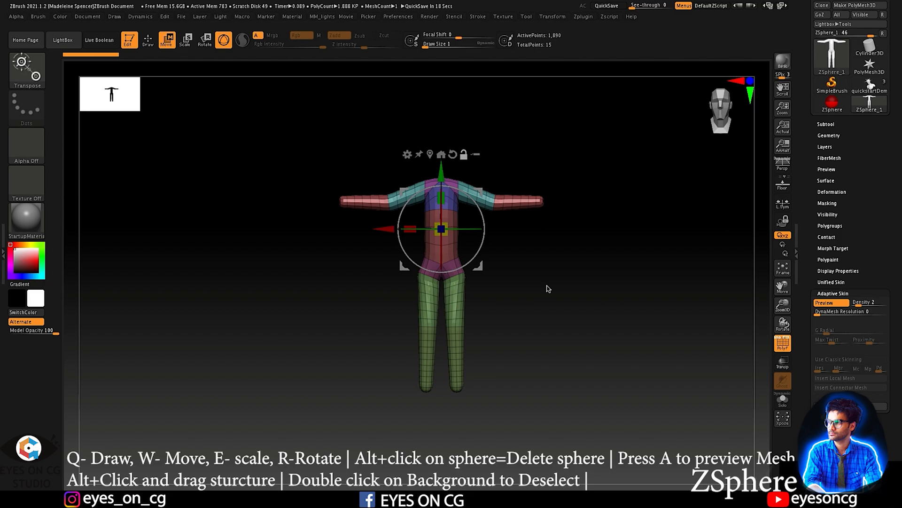
key(q)
key(a)
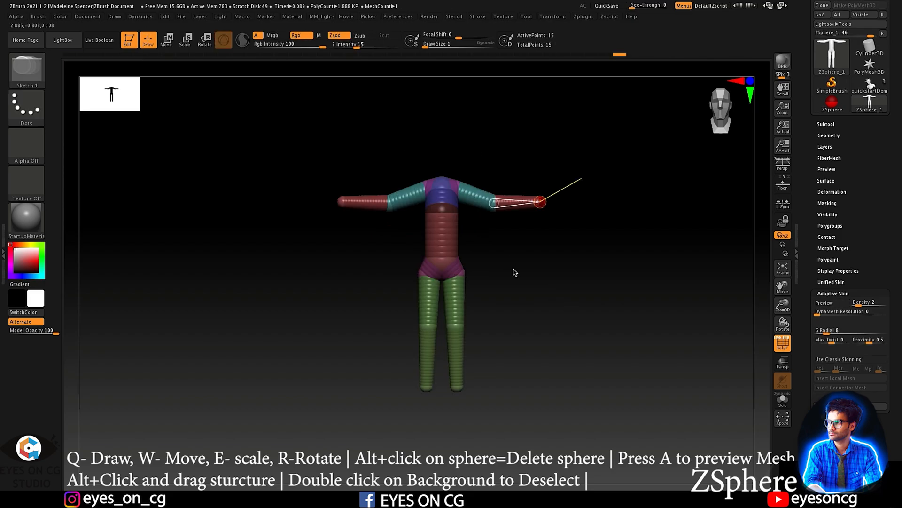
key(a)
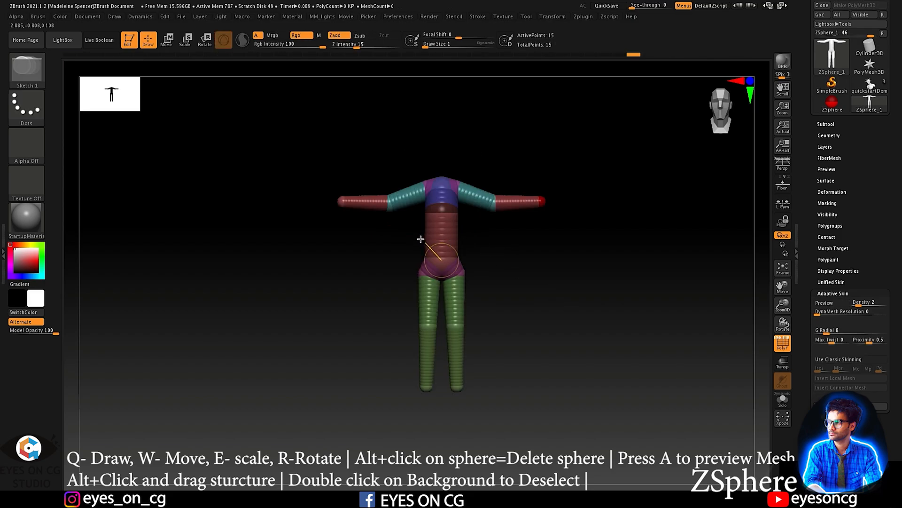
Step: Insert a ZSphere in the middle of the torso as a waist joint
click(440, 233)
key(e)
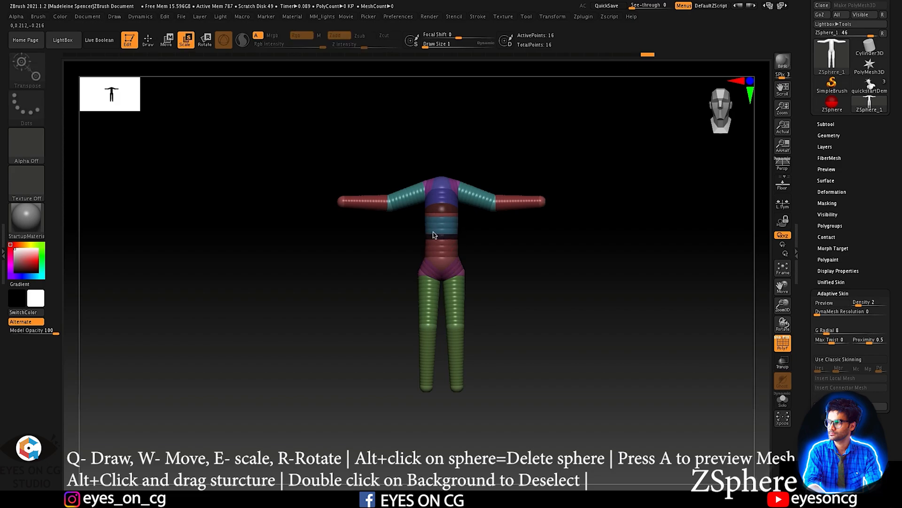
Step: Try inserting mirrored ZSpheres in the thighs, moving them forward in side view and previewing the skin mesh
key(q)
click(455, 302)
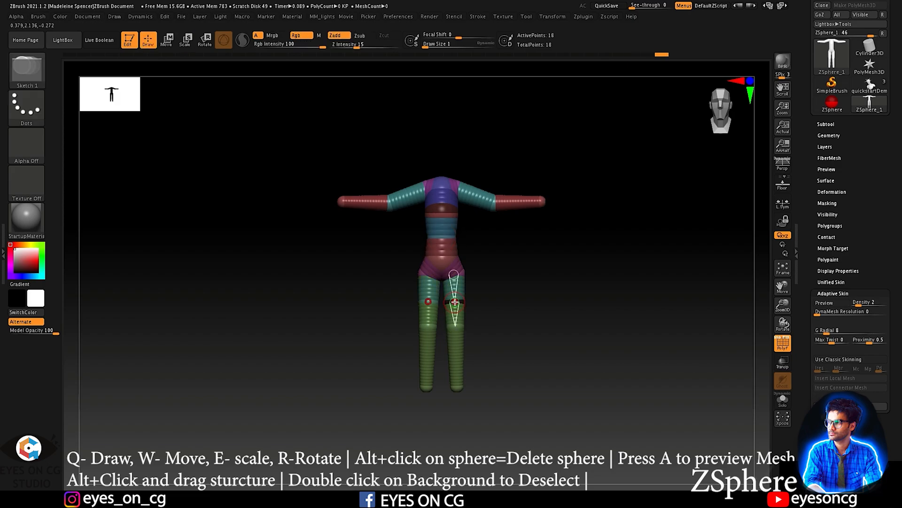
key(e)
mouse_move(541, 352)
mouse_down()
mouse_move(520, 300)
mouse_move(531, 343)
mouse_up()
key(w)
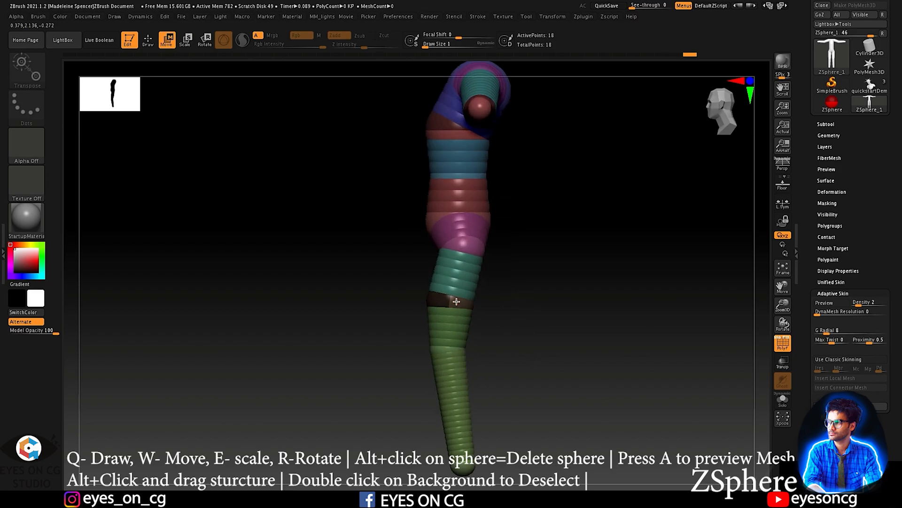
key(a)
alt+drag(530, 292, 527, 313)
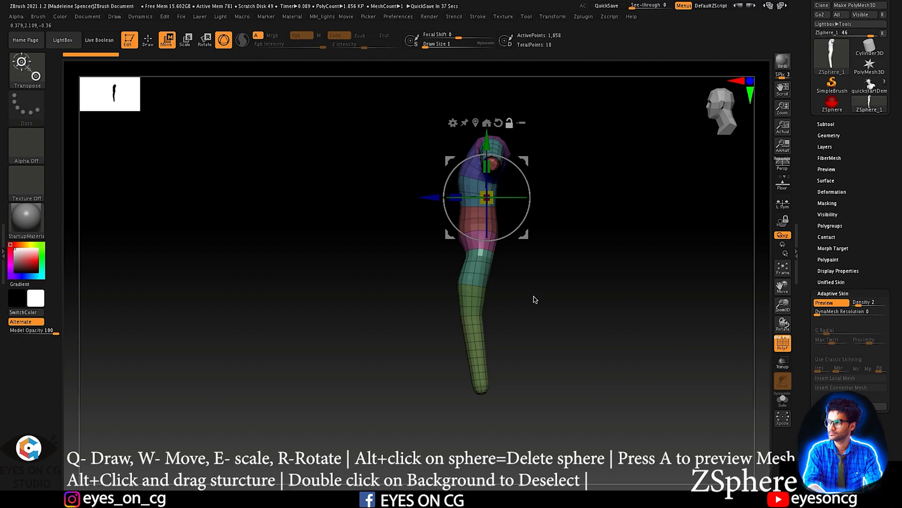
key(a)
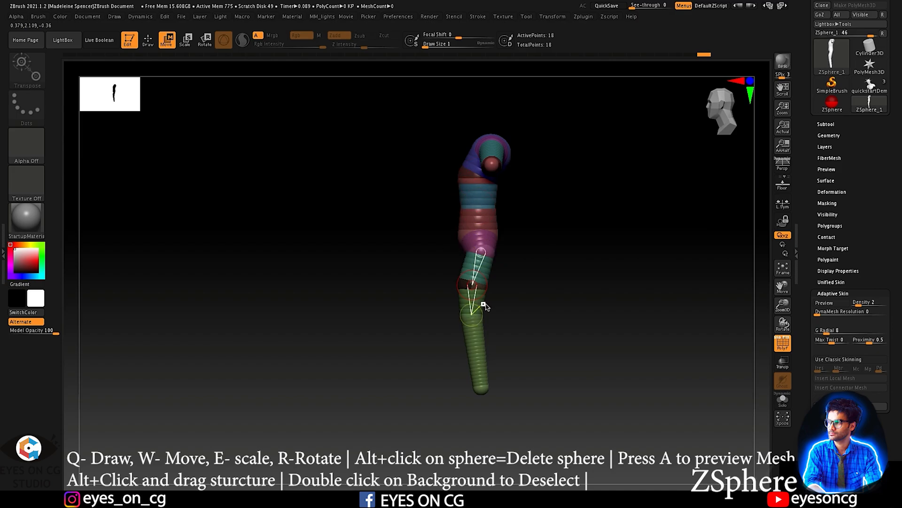
Step: Undo the thigh ZSpheres and their repositioning
key(ctrl+z)
key(ctrl+z)
drag(530, 283, 583, 284)
key(ctrl+z)
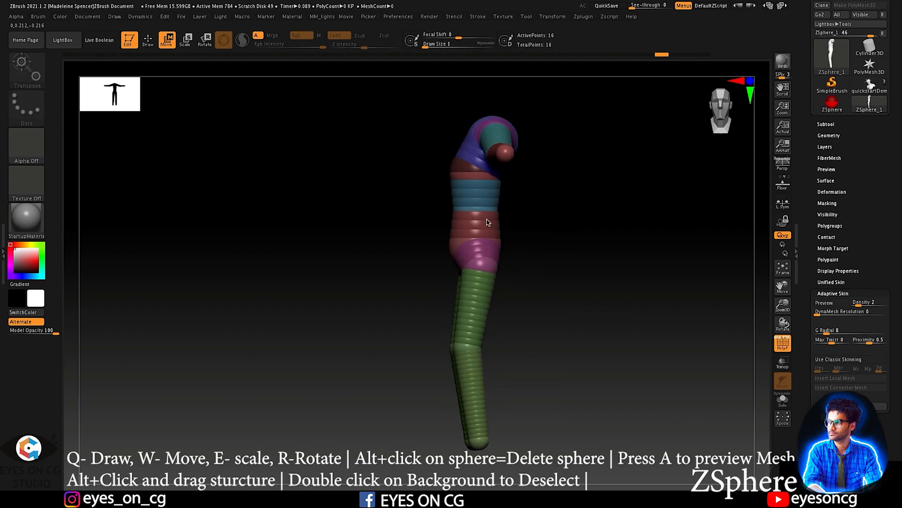
Step: Move the waist sphere forward in side view to curve the torso, and preview the skin mesh
drag(476, 212, 502, 245)
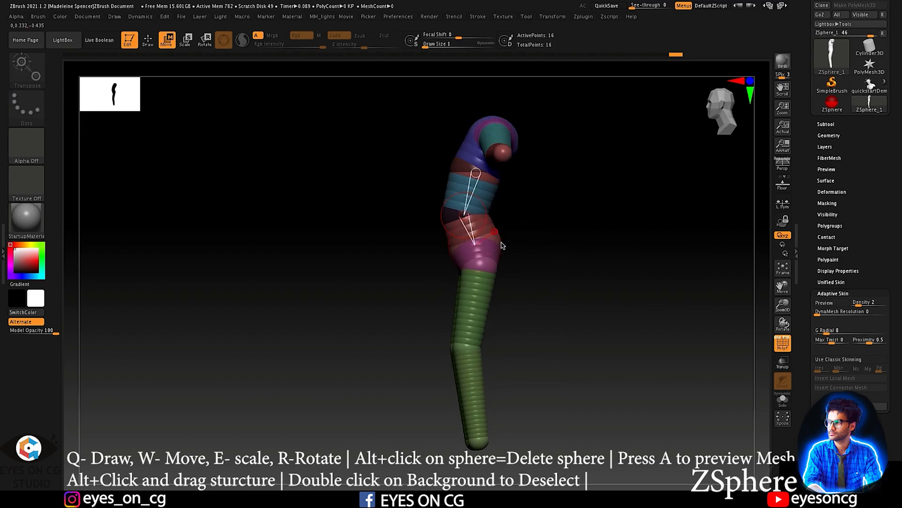
key(a)
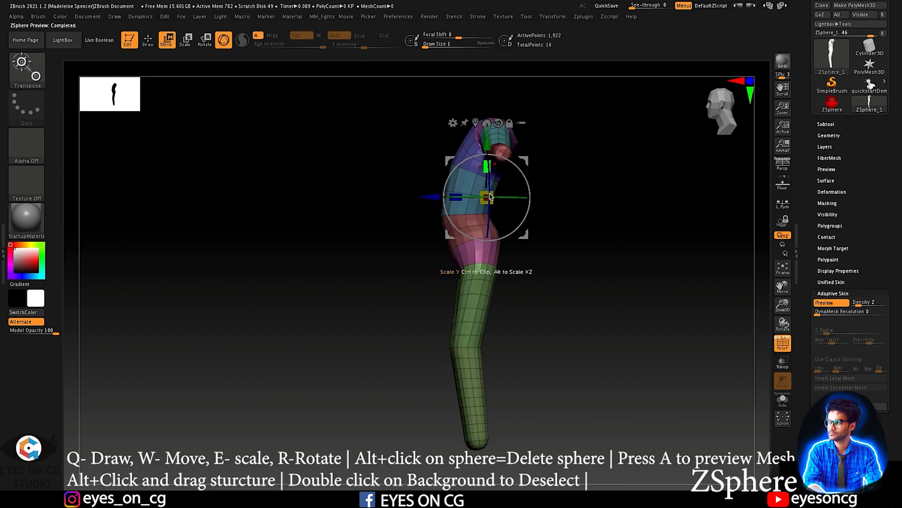
key(a)
Step: Draw a single centered ZSphere on top of the torso between the shoulders as the neck base
drag(600, 282, 552, 226)
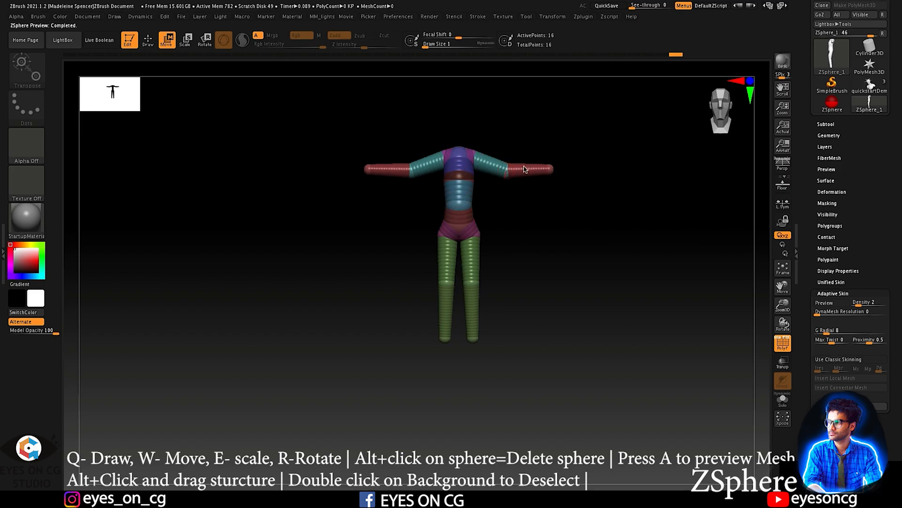
alt+drag(588, 232, 546, 278)
drag(512, 136, 549, 199)
key(q)
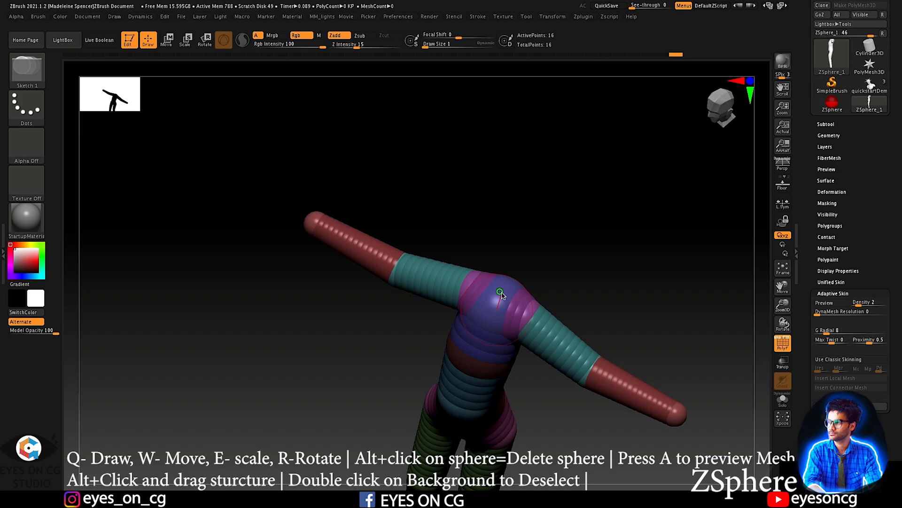
drag(502, 297, 515, 308)
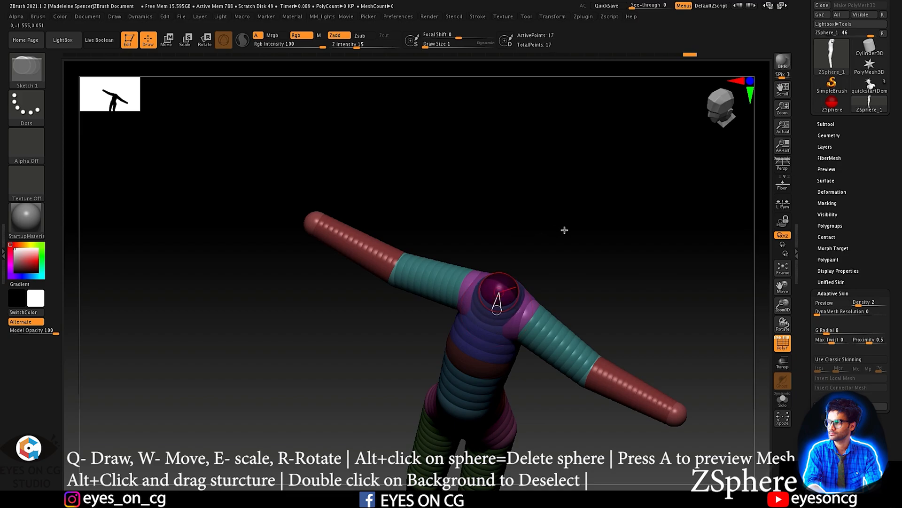
shift+drag(637, 262, 630, 202)
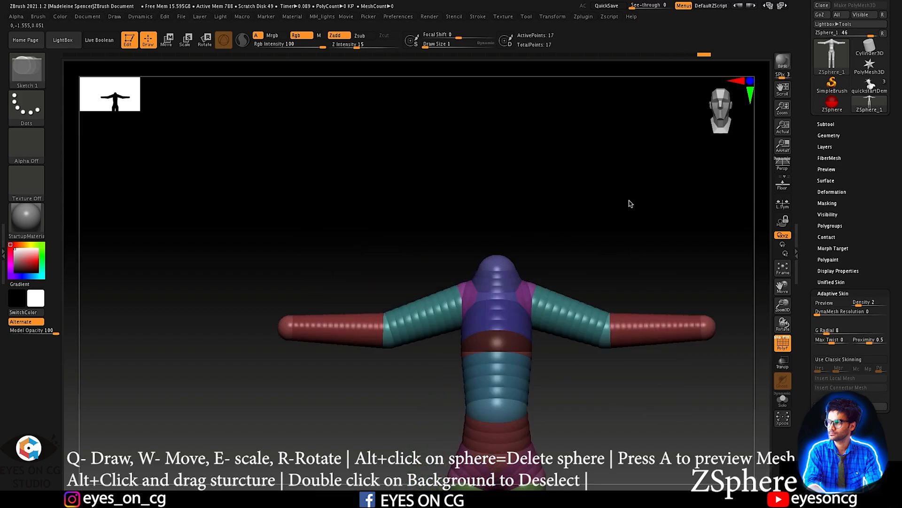
Step: Preview the skin mesh, and from the top view draw a single centered ZSphere on the neck base
key(a)
key(a)
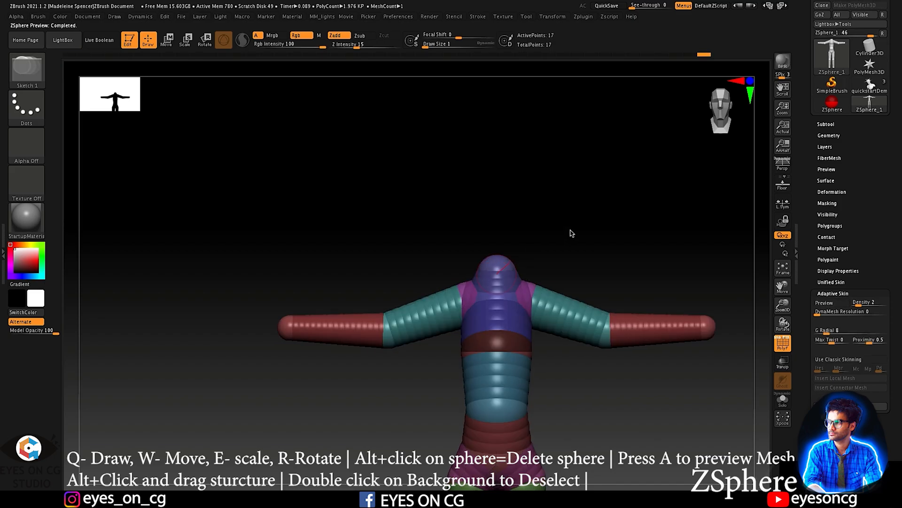
shift+drag(586, 202, 597, 329)
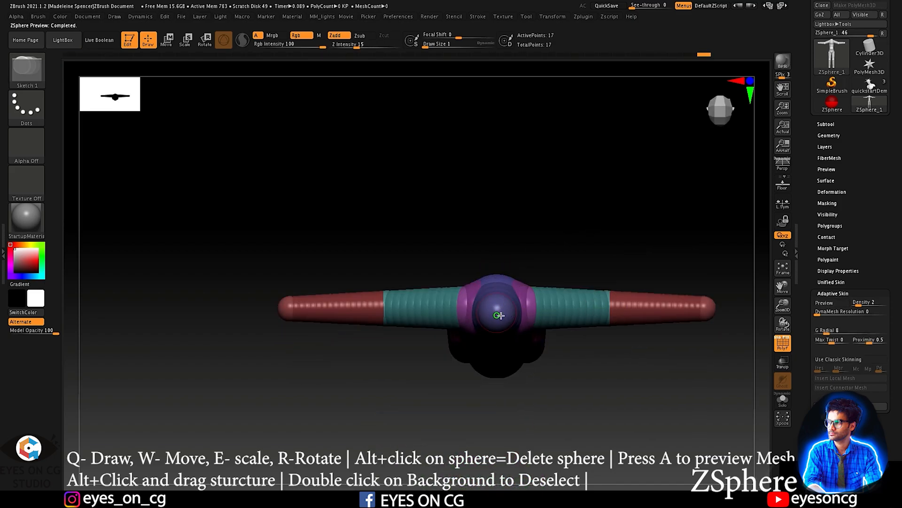
drag(497, 321, 501, 324)
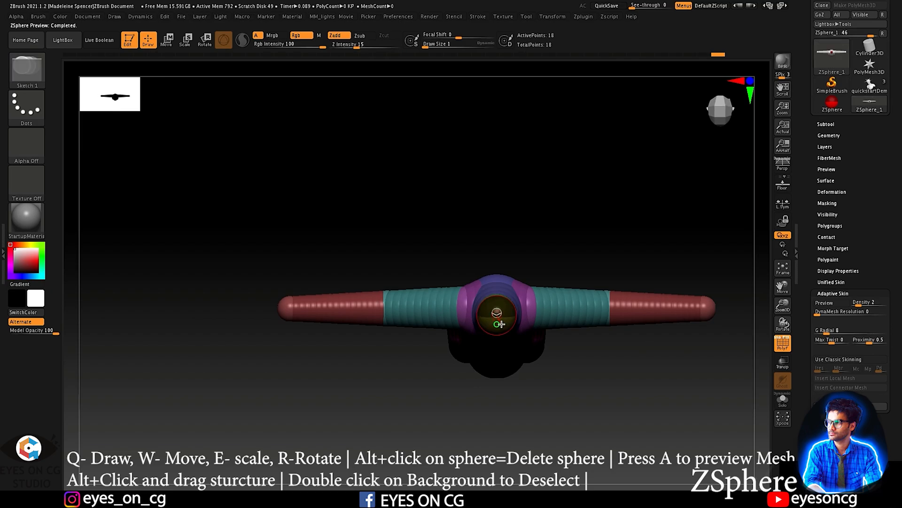
Step: Move the new ZSphere upward from the neck base in side view to form the neck
shift+drag(581, 209, 586, 141)
key(w)
mouse_move(508, 270)
mouse_down()
mouse_move(514, 259)
mouse_move(495, 297)
mouse_up()
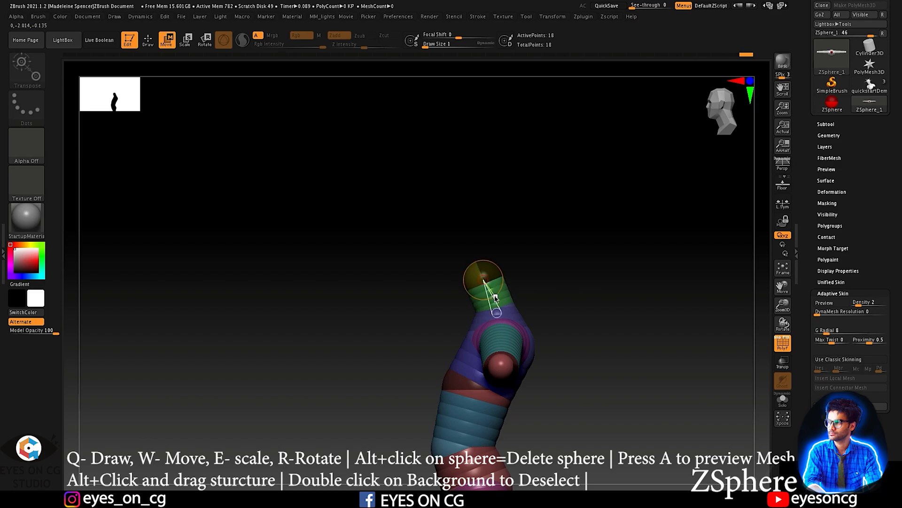
drag(557, 271, 518, 200)
mouse_move(489, 155)
mouse_down()
mouse_move(482, 148)
mouse_move(502, 145)
mouse_up()
drag(521, 194, 506, 194)
click(488, 151)
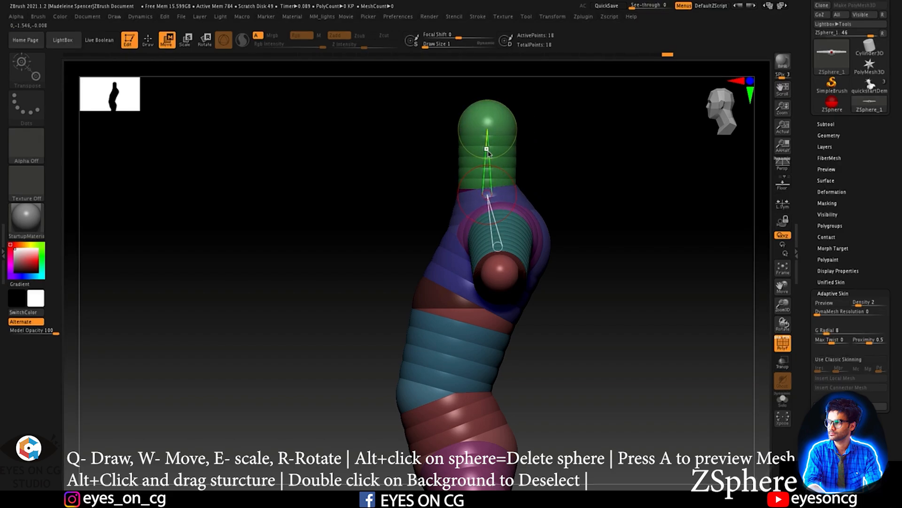
Step: Tilt the top of the neck slightly forward in side view, and preview the skin mesh from the front and back
alt+drag(560, 144, 549, 147)
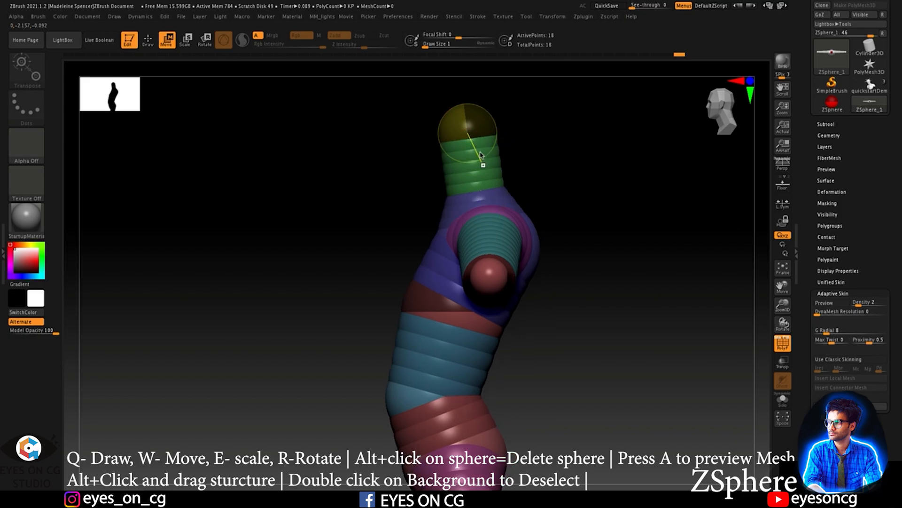
alt+drag(583, 181, 549, 166)
drag(489, 174, 611, 139)
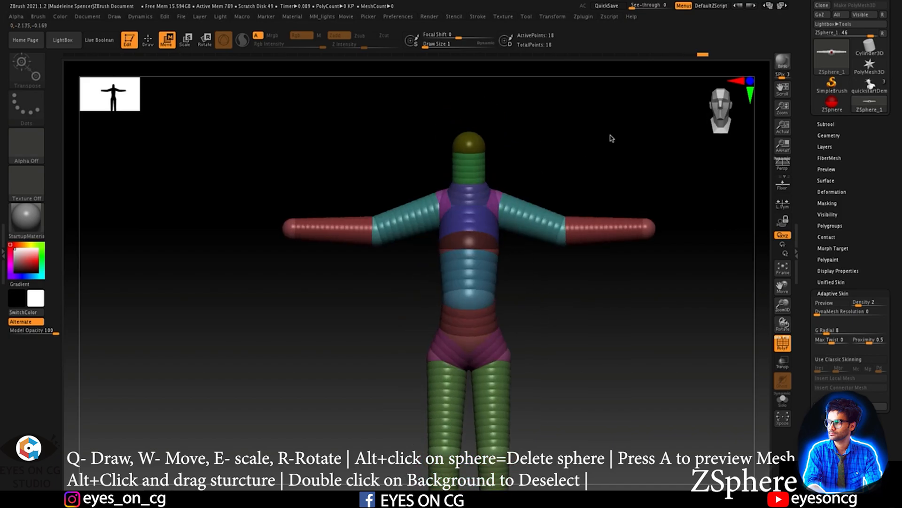
key(a)
ctrl+right_drag(508, 159, 610, 229)
ctrl+right_drag(594, 321, 484, 281)
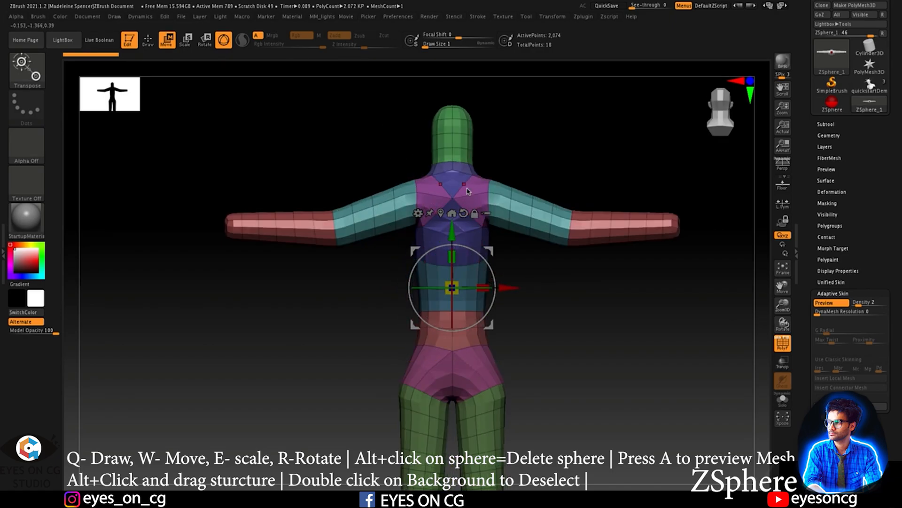
key(a)
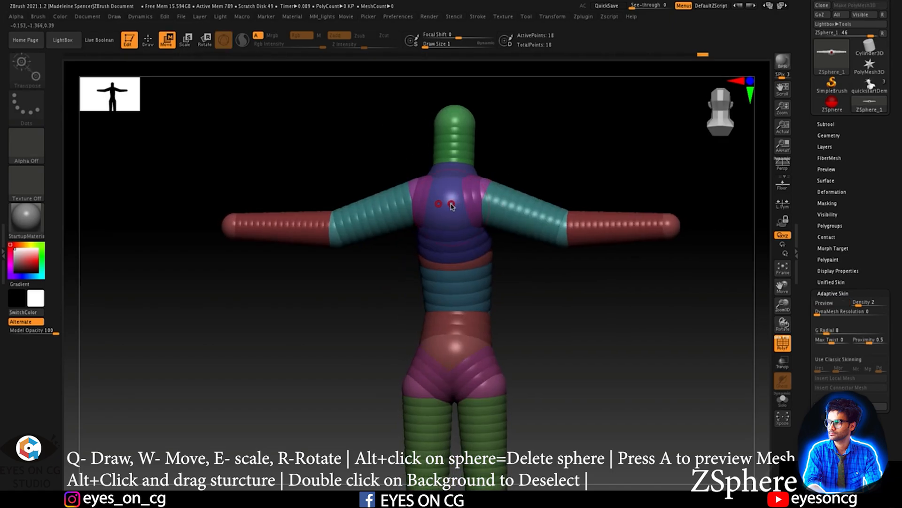
Step: Try scaling down the chest ZSphere and preview how the skin mesh changes
key(e)
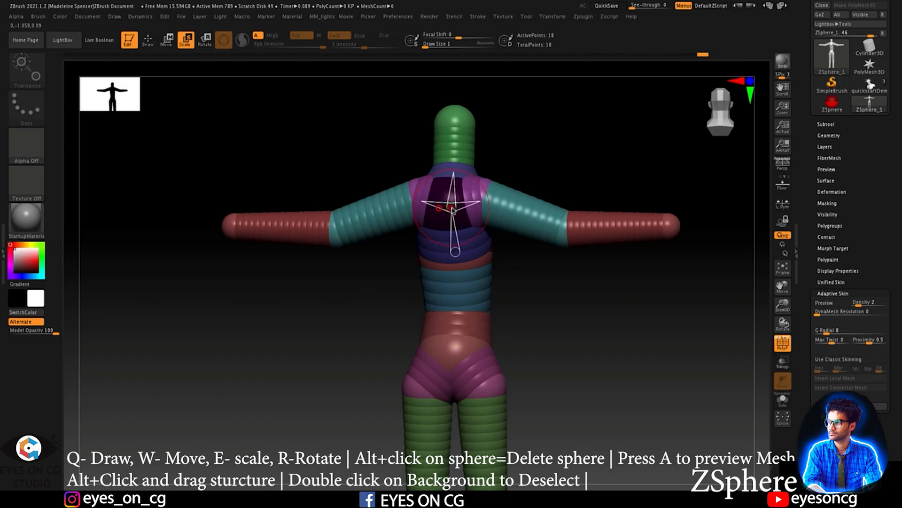
key(a)
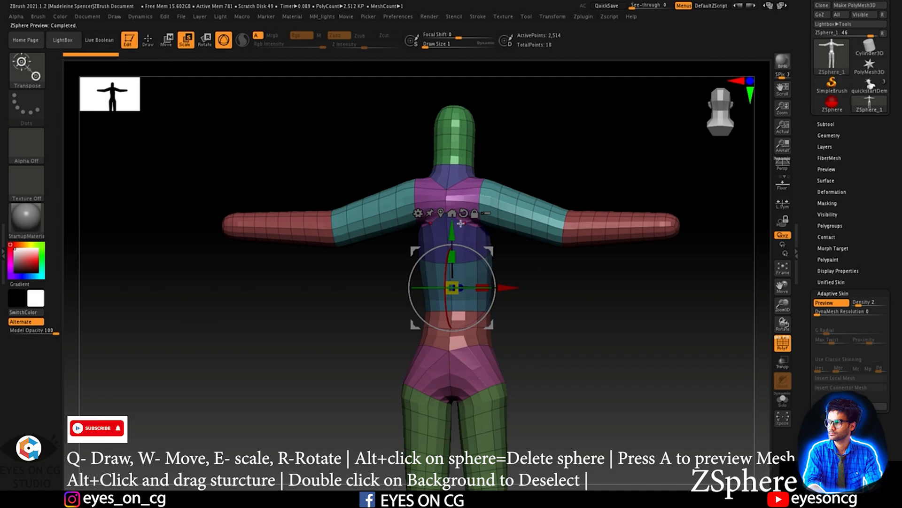
key(a)
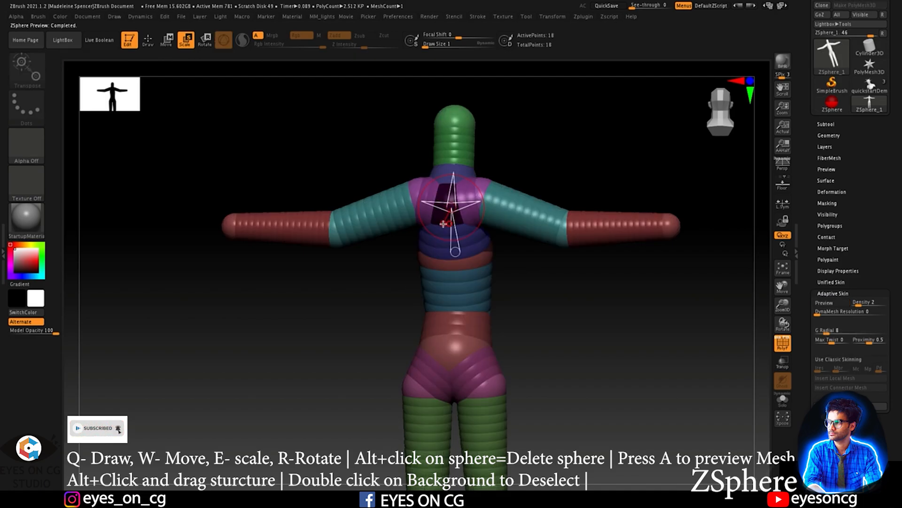
Step: Draw a large centered ZSphere on top of the neck as the head, and preview the skin mesh
shift+drag(524, 191, 534, 234)
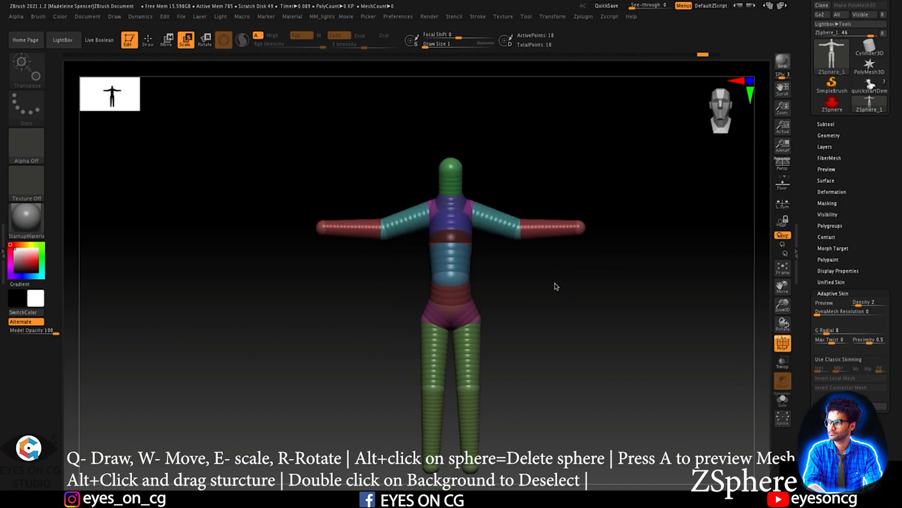
alt+drag(553, 286, 530, 242)
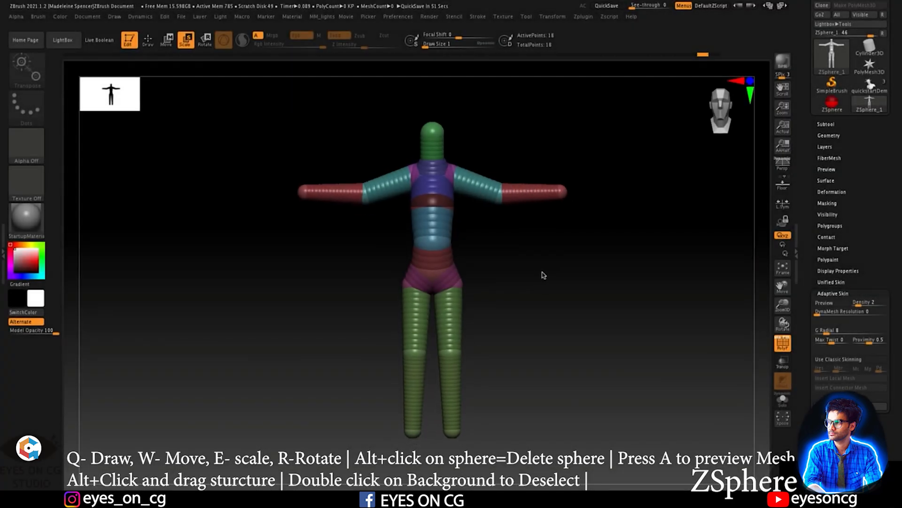
alt+drag(542, 275, 541, 270)
alt+drag(494, 153, 530, 186)
alt+drag(519, 70, 523, 274)
alt+drag(517, 310, 513, 128)
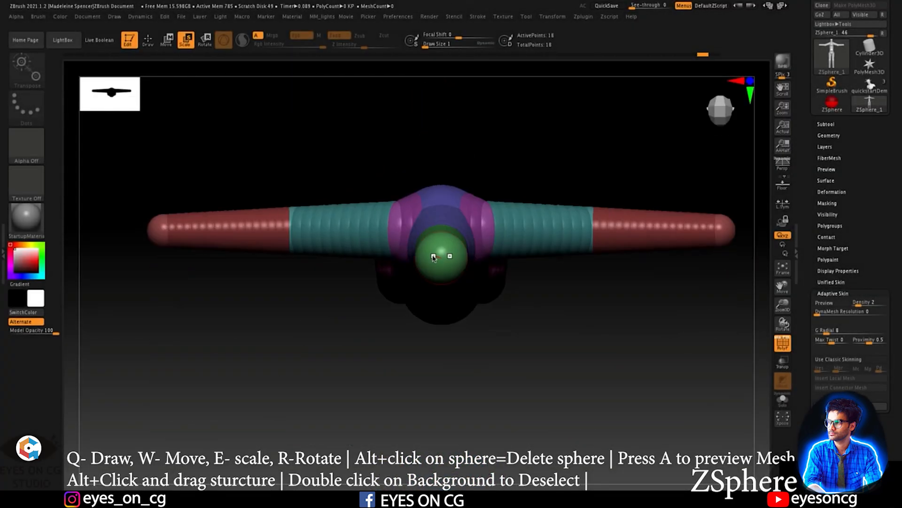
key(q)
drag(442, 262, 446, 205)
shift+drag(593, 183, 447, 202)
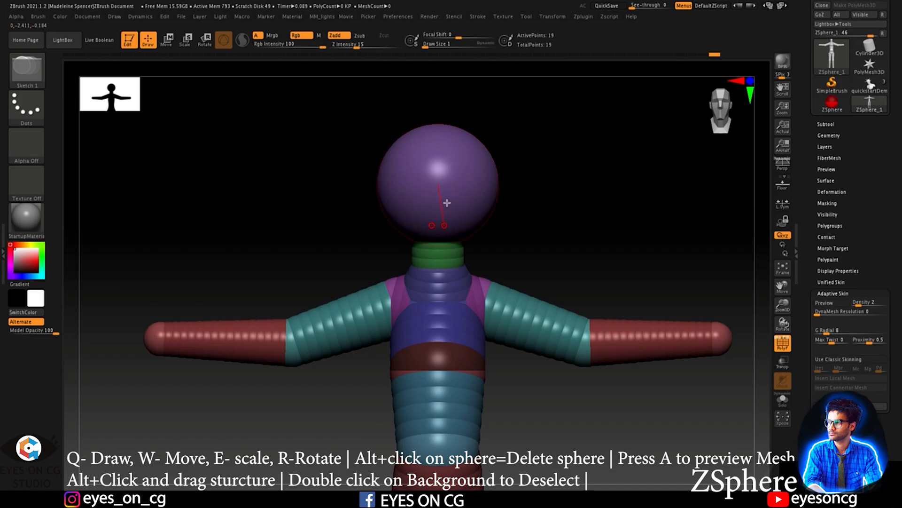
key(a)
alt+drag(566, 214, 531, 197)
key(a)
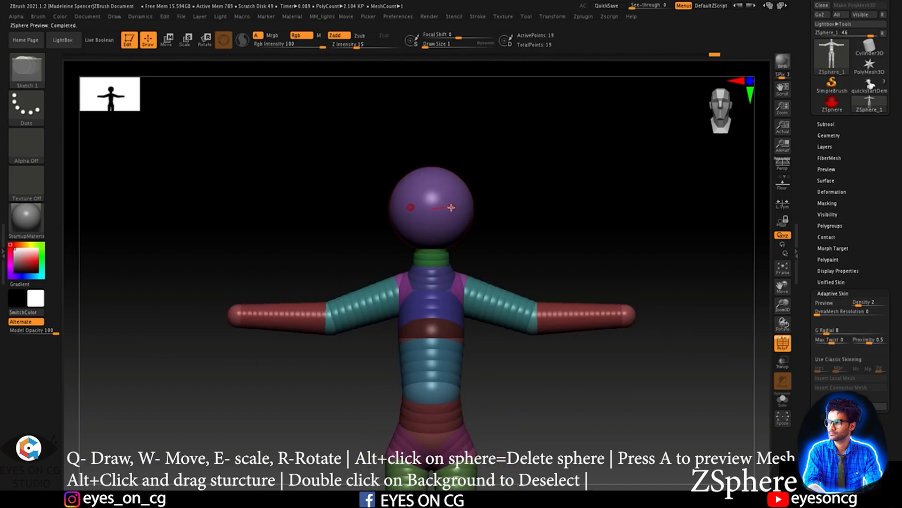
Step: Move the head ZSphere slightly upward and preview the skin mesh from the side
key(w)
drag(461, 204, 463, 195)
drag(523, 214, 578, 223)
key(a)
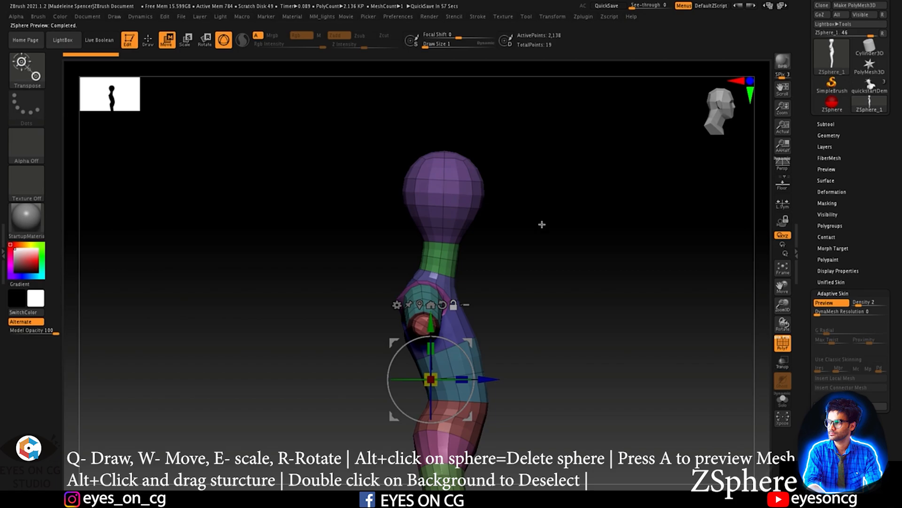
drag(542, 224, 523, 223)
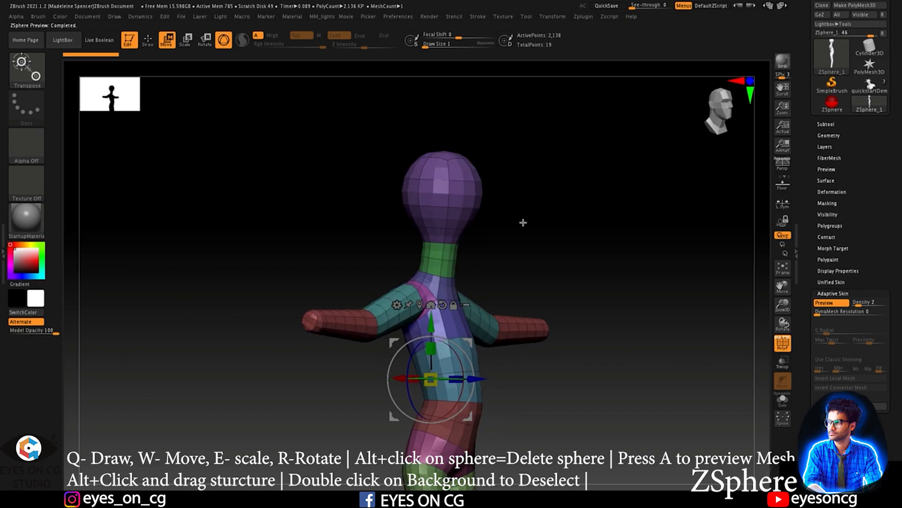
key(a)
Step: Insert mirrored ZSpheres in the thighs and try moving them up toward the hips
drag(496, 226, 561, 223)
alt+drag(324, 261, 403, 268)
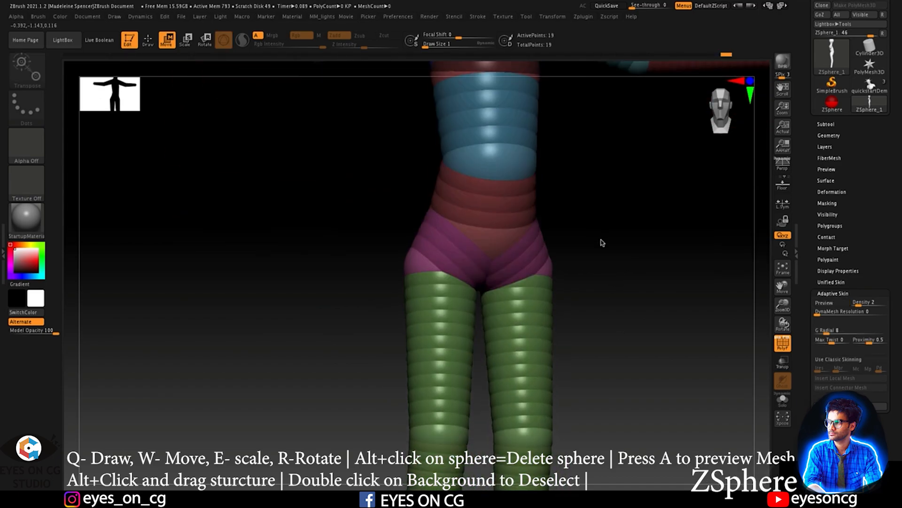
mouse_move(523, 435)
mouse_down()
mouse_move(529, 279)
mouse_move(541, 277)
mouse_move(514, 276)
mouse_up()
key(q)
click(526, 328)
key(w)
drag(387, 197, 498, 223)
drag(583, 222, 436, 243)
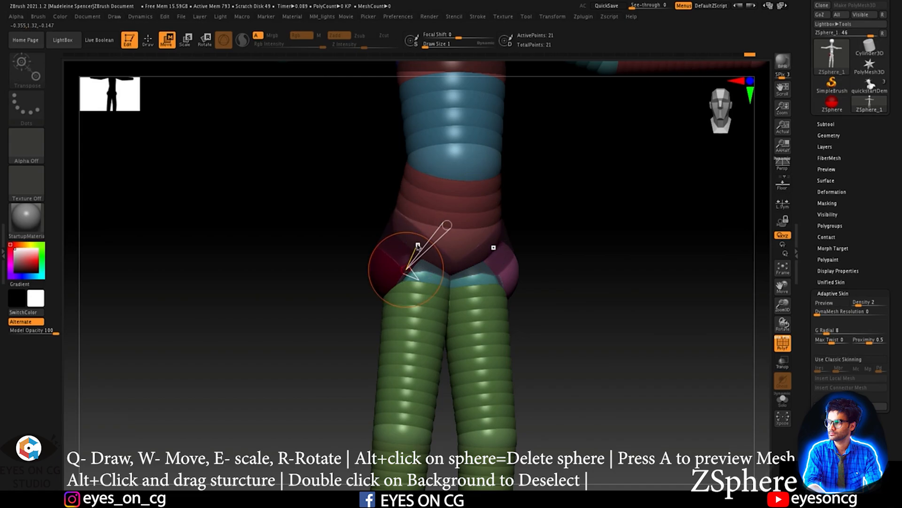
click(418, 246)
alt+drag(578, 274, 582, 297)
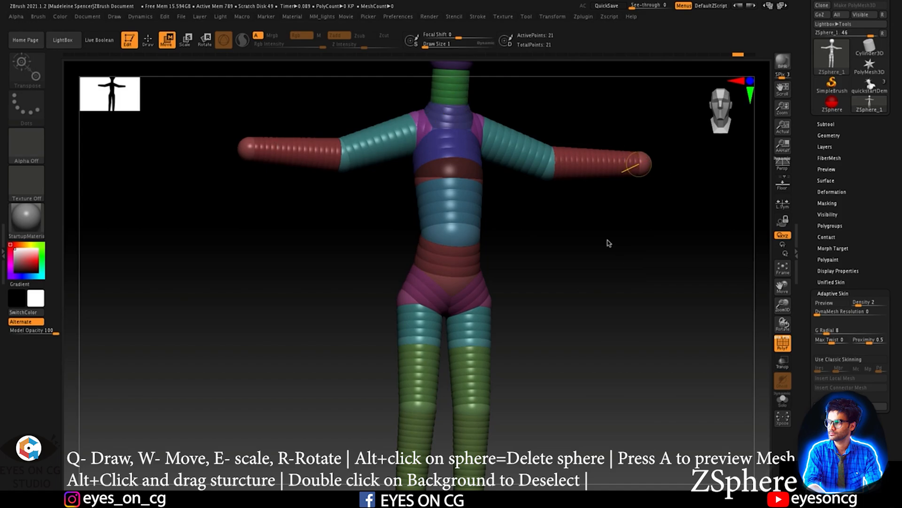
Step: Delete the mirrored ZSpheres inserted in the upper thighs
alt+drag(609, 243, 609, 304)
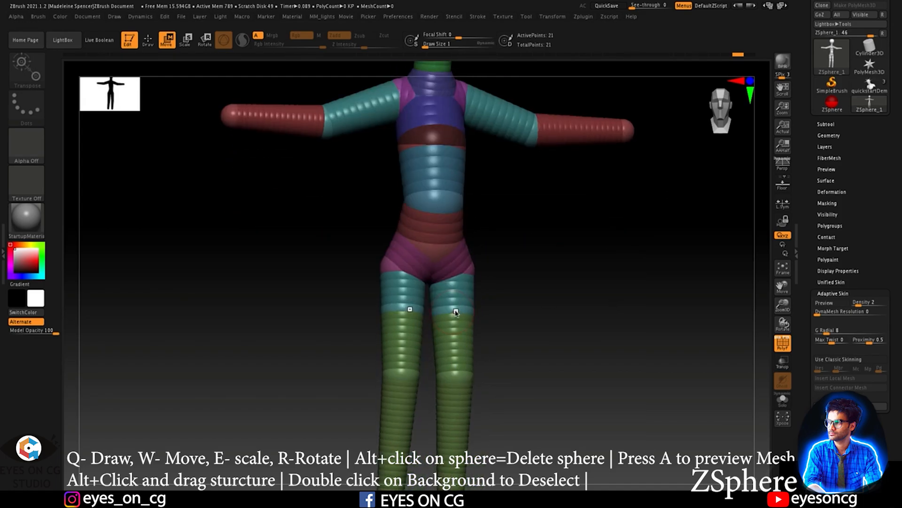
click(148, 40)
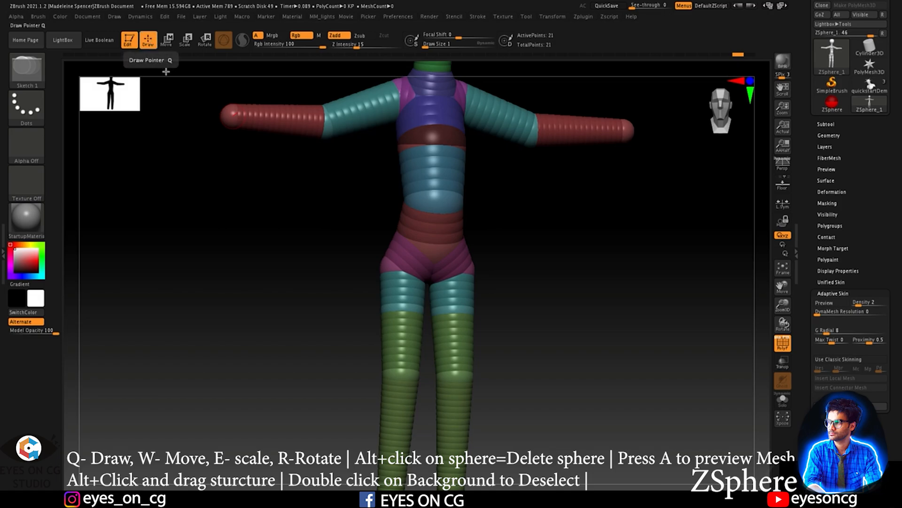
alt+click(463, 310)
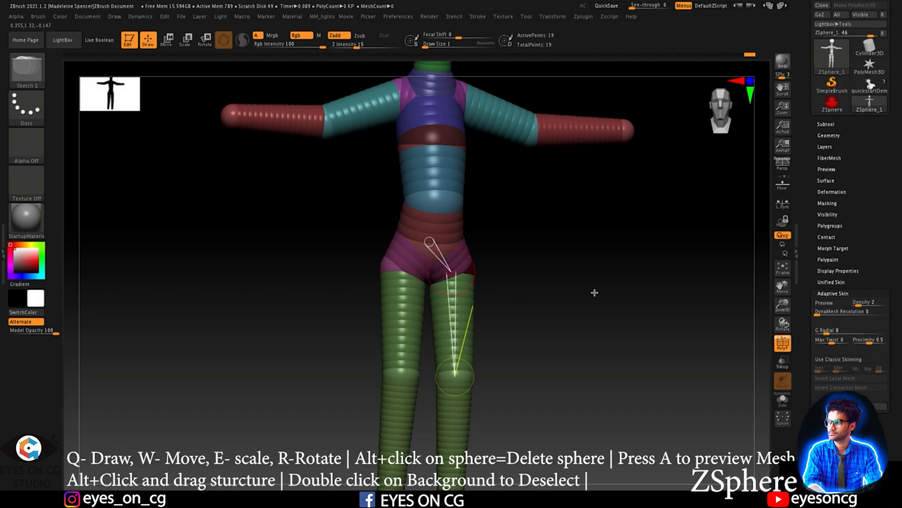
Step: Try deleting the elbow ZSpheres and the waist and pelvis ZSpheres, undoing each deletion
drag(595, 273, 560, 326)
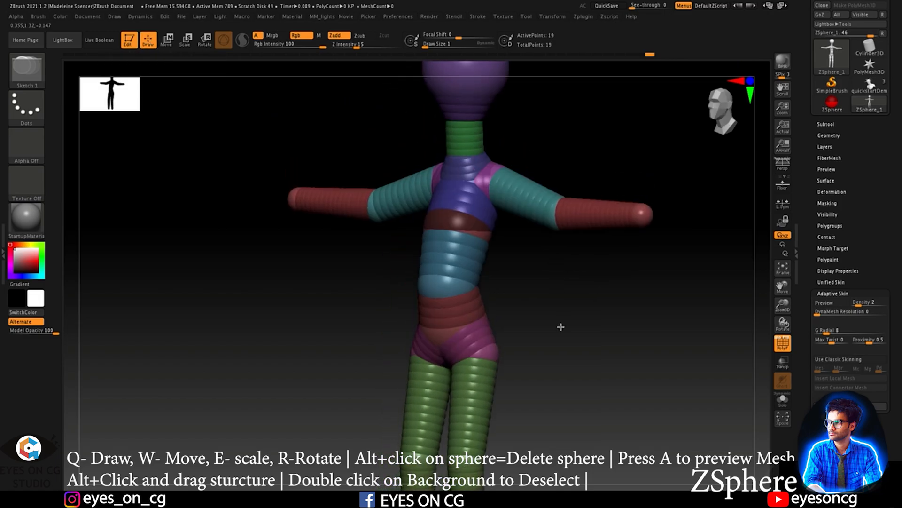
alt+drag(547, 235, 523, 293)
alt+click(529, 275)
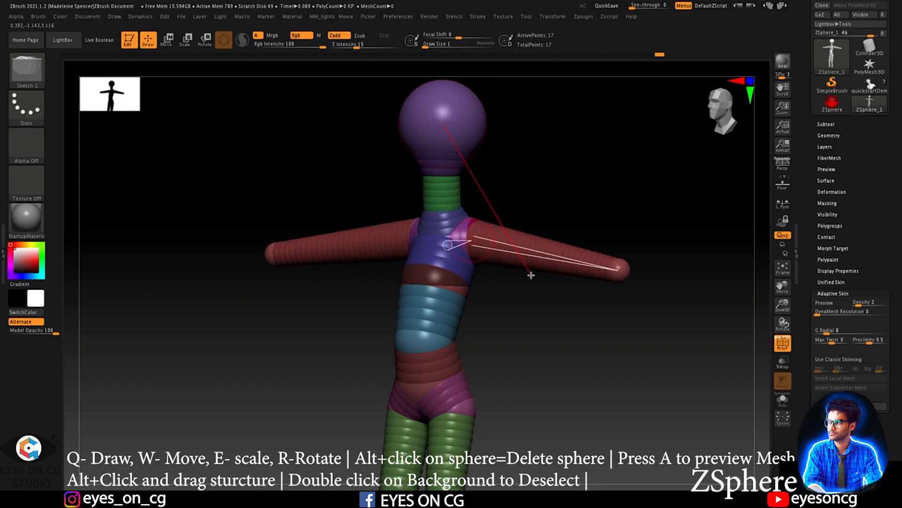
click(531, 275)
click(437, 282)
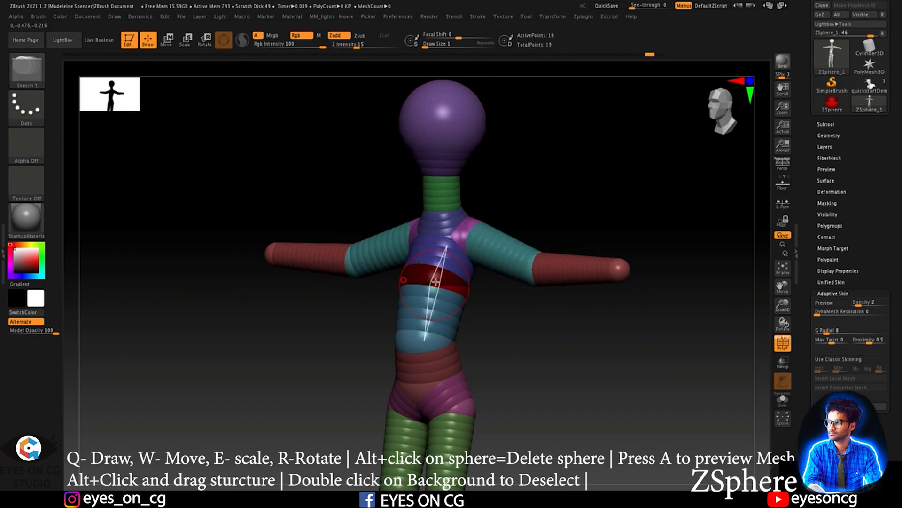
alt+click(432, 340)
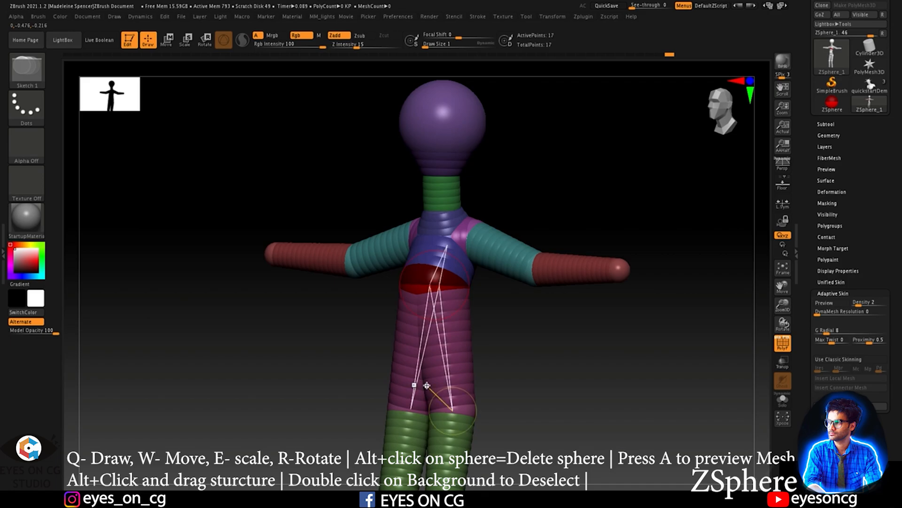
key(ctrl+z)
Step: Preview the full figure's skin mesh from the front and return to the ZSphere structure
drag(522, 337, 545, 333)
key(a)
alt+drag(517, 300, 504, 252)
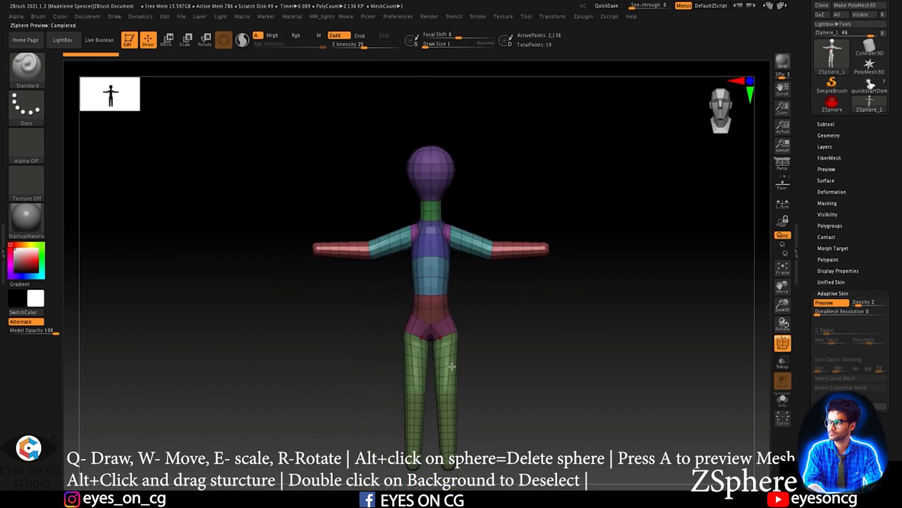
key(a)
Step: Move the mirrored shoulder and elbow ZSpheres outward to broaden the shoulders, and preview the skin mesh
alt+drag(552, 326, 497, 327)
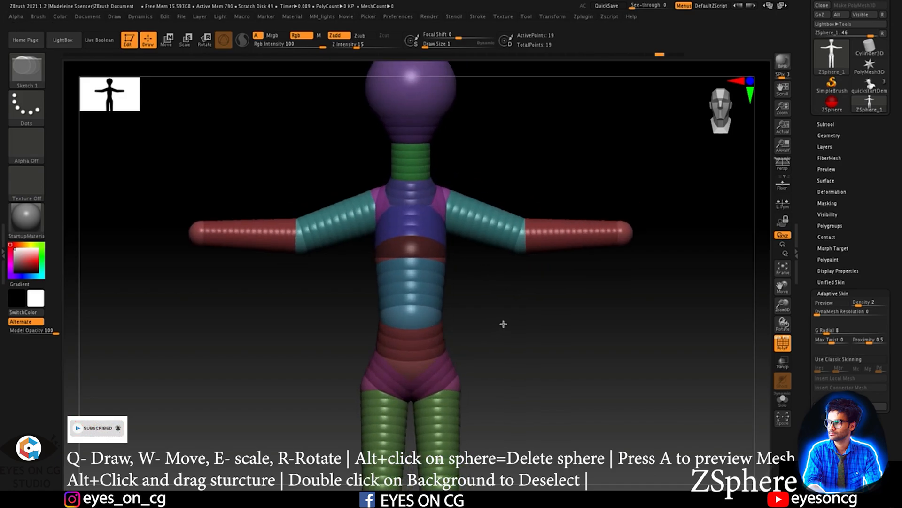
key(w)
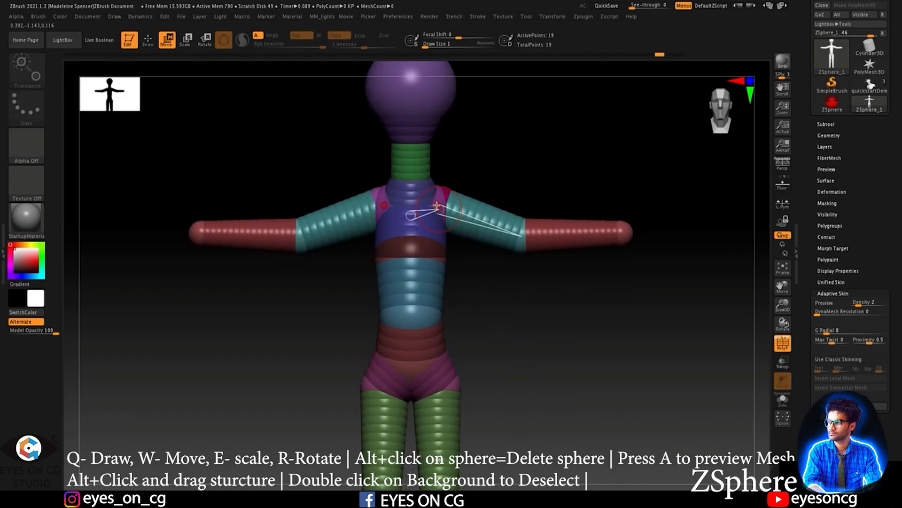
drag(437, 206, 489, 224)
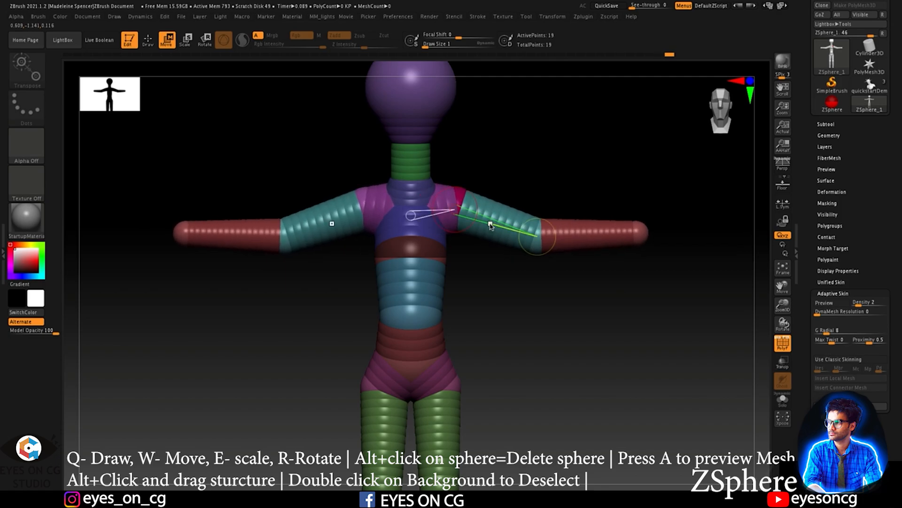
key(a)
key(a)
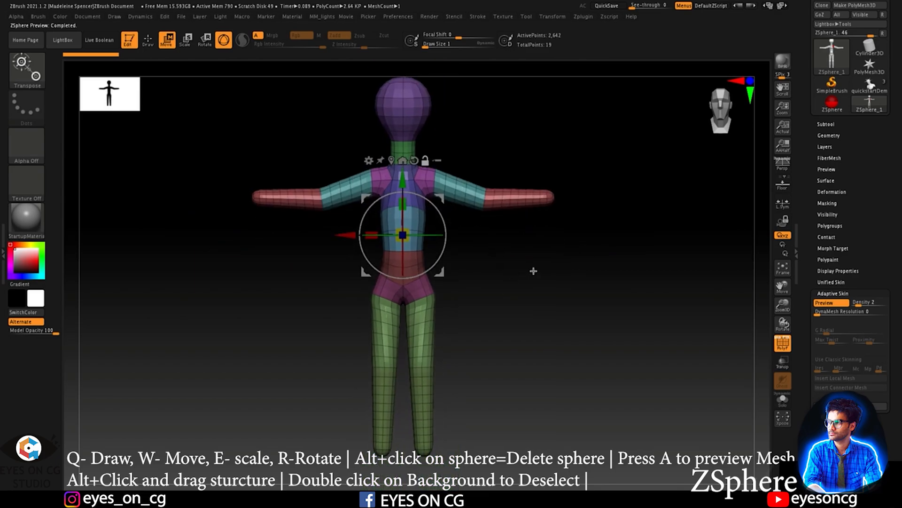
ctrl+right_drag(472, 252, 462, 251)
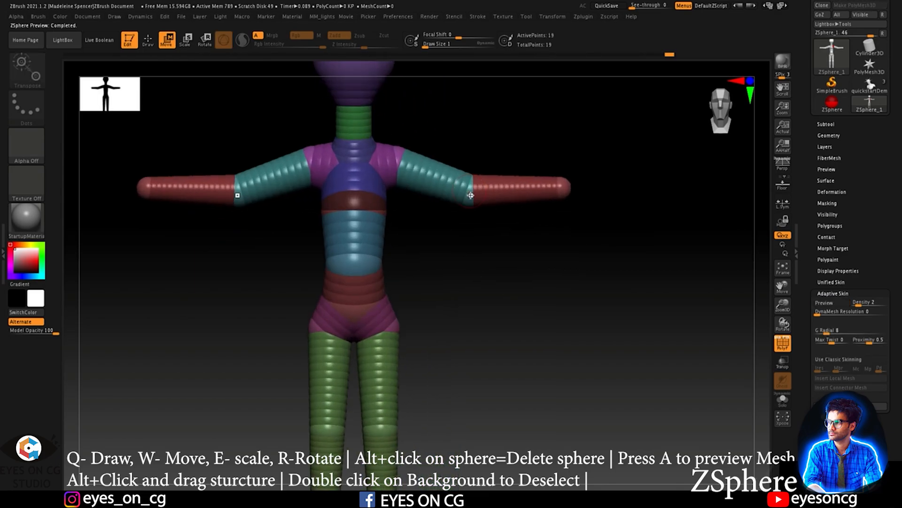
Step: Adjust the arm pose by moving the mirrored hand-end and elbow ZSpheres slightly
drag(561, 188, 561, 176)
drag(476, 192, 466, 194)
drag(555, 177, 551, 177)
Step: Rotate the mirrored arms down beside the body, and rotate them back outward with the forearms angled upward
alt+drag(478, 247, 482, 264)
key(r)
drag(470, 210, 377, 328)
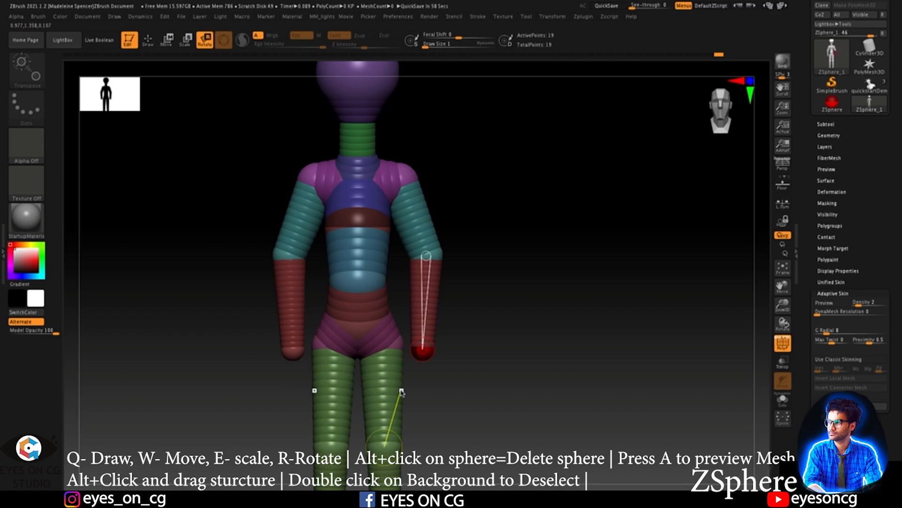
drag(424, 255, 522, 184)
drag(436, 212, 444, 194)
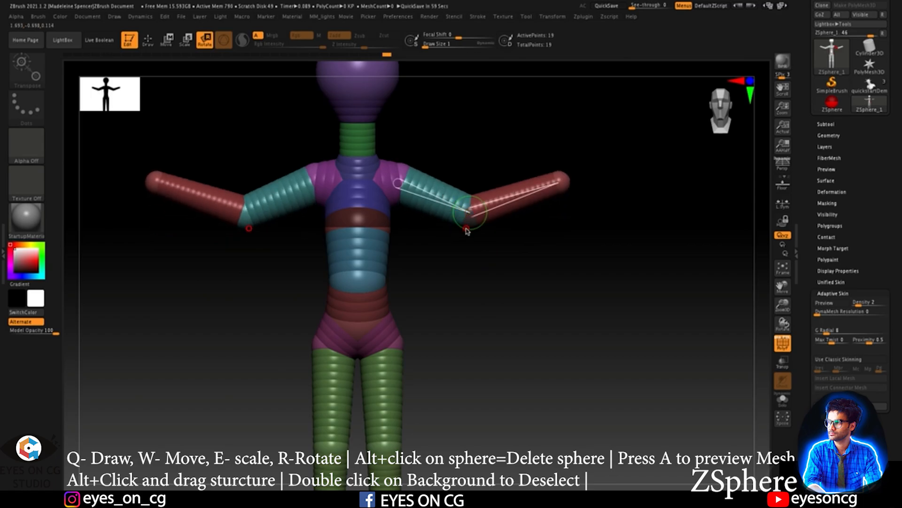
Step: Draw a mirrored ZSphere at the end of each forearm and match its size to the wrist
key(q)
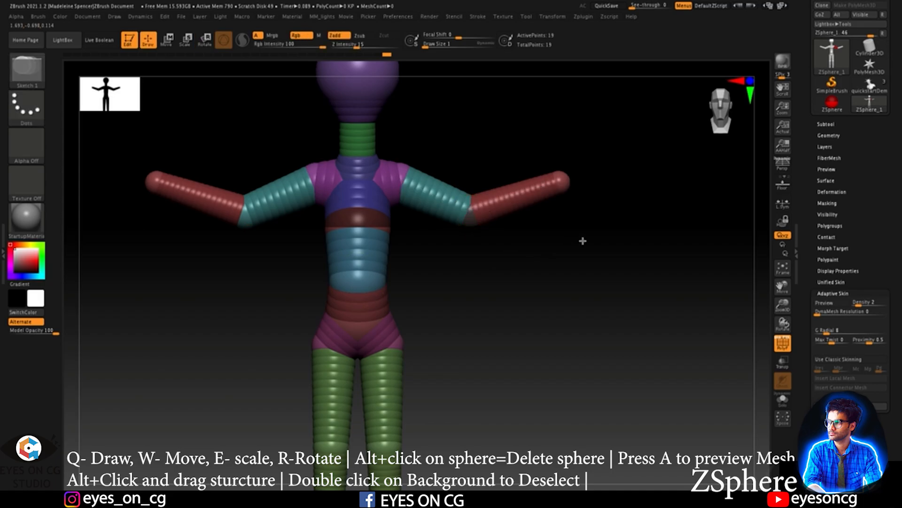
alt+drag(567, 226, 508, 220)
drag(436, 248, 494, 258)
drag(463, 207, 468, 218)
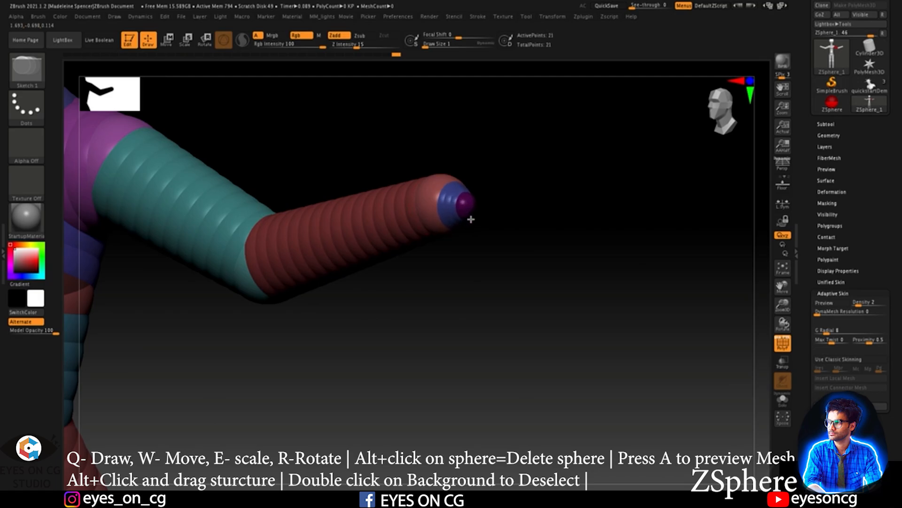
shift+drag(471, 219, 470, 217)
shift+drag(510, 292, 521, 261)
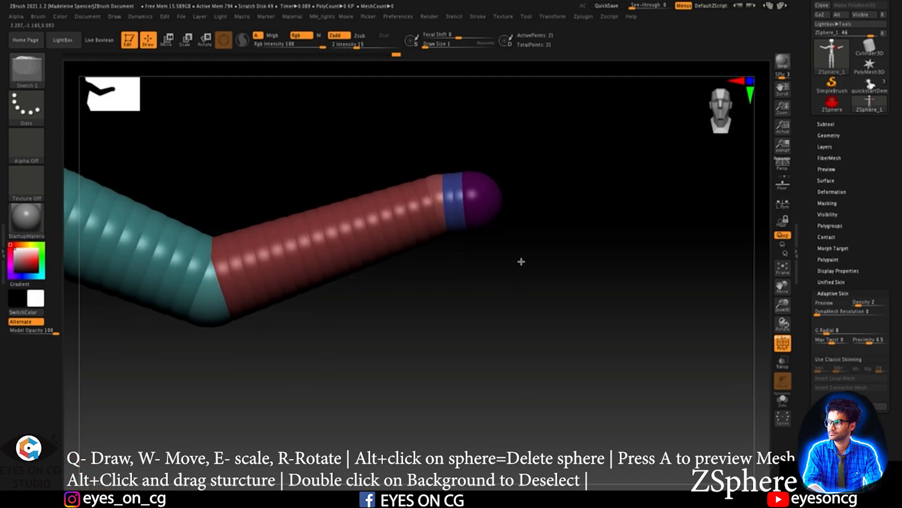
Step: Move the new hand ZSpheres away from the wrists and scale them slightly larger than the wrists
key(w)
mouse_move(500, 205)
mouse_down()
mouse_move(517, 215)
mouse_move(517, 206)
mouse_move(505, 204)
mouse_move(699, 361)
mouse_up()
key(e)
alt+drag(523, 286, 474, 274)
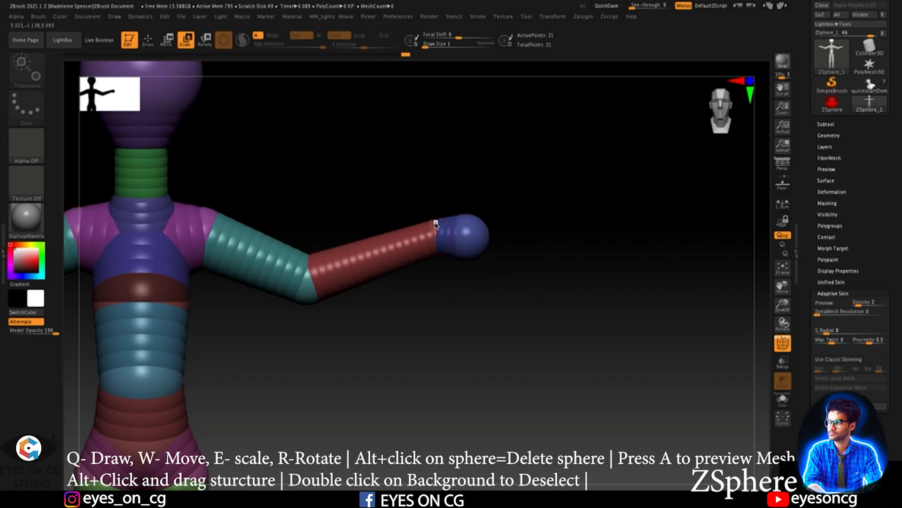
mouse_move(538, 238)
mouse_down()
mouse_move(527, 244)
mouse_move(551, 239)
mouse_up()
Step: Draw another ZSphere on the end of each hand and move it outward to lengthen the palm
key(q)
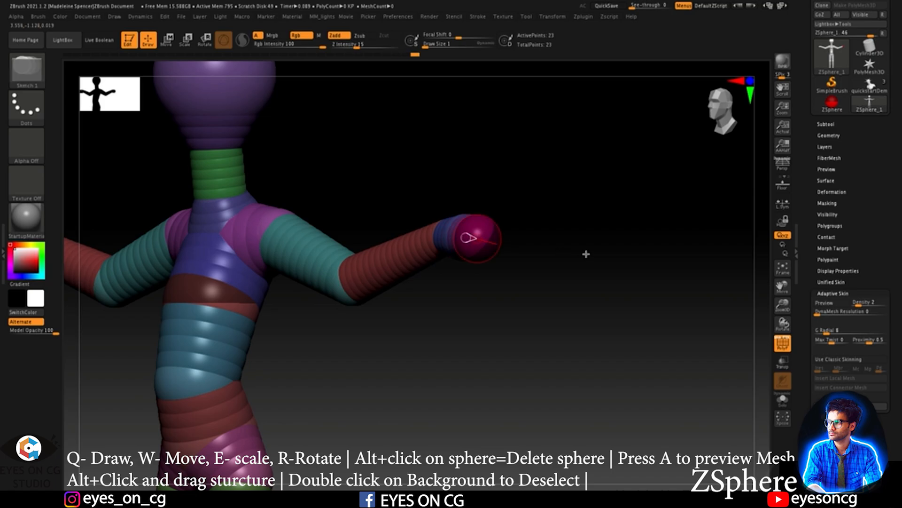
shift+drag(535, 284, 565, 282)
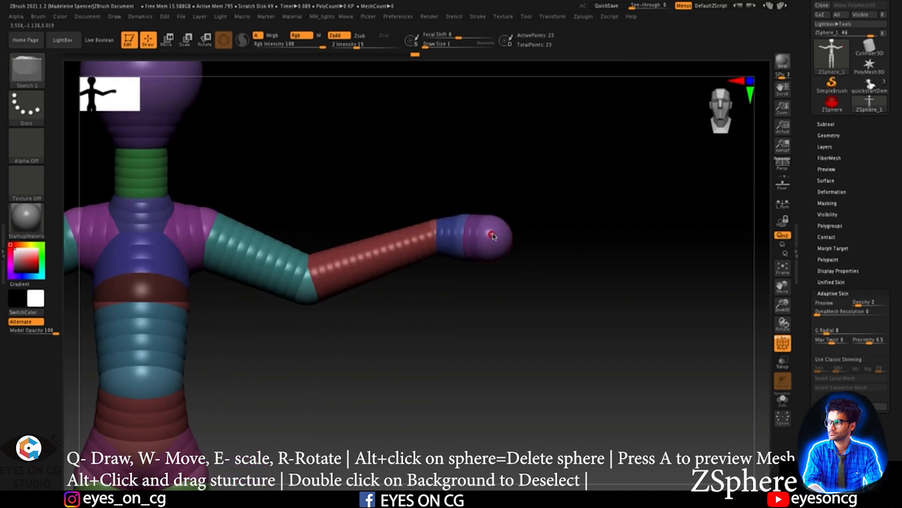
key(w)
drag(492, 235, 511, 241)
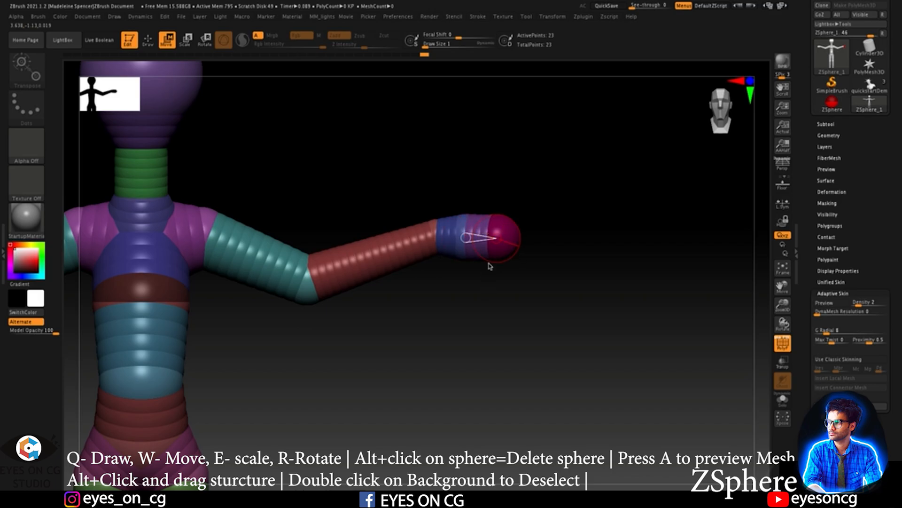
Step: Draw two linked ZSpheres on the side of the palm near the wrist and pull the outer one out as a thumb
key(q)
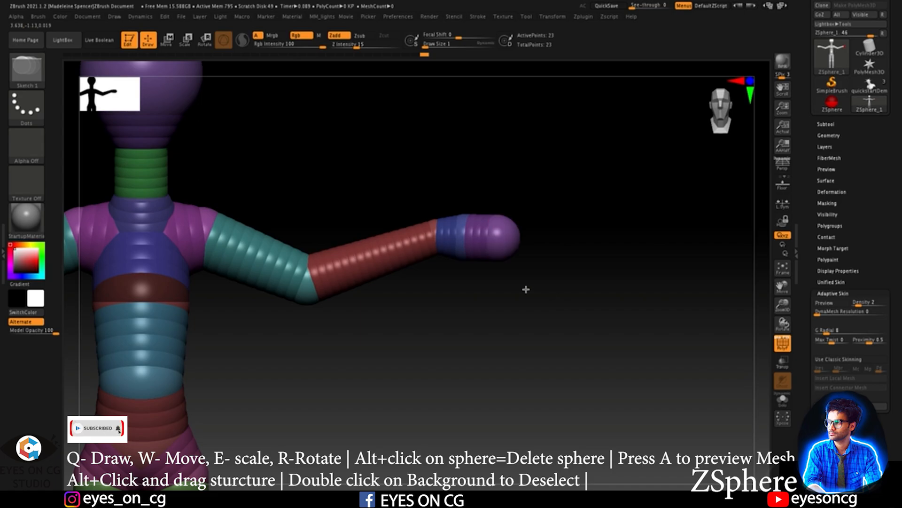
alt+drag(526, 289, 556, 360)
drag(424, 209, 453, 331)
mouse_move(526, 325)
mouse_down()
mouse_move(545, 324)
mouse_move(478, 329)
mouse_move(525, 338)
mouse_up()
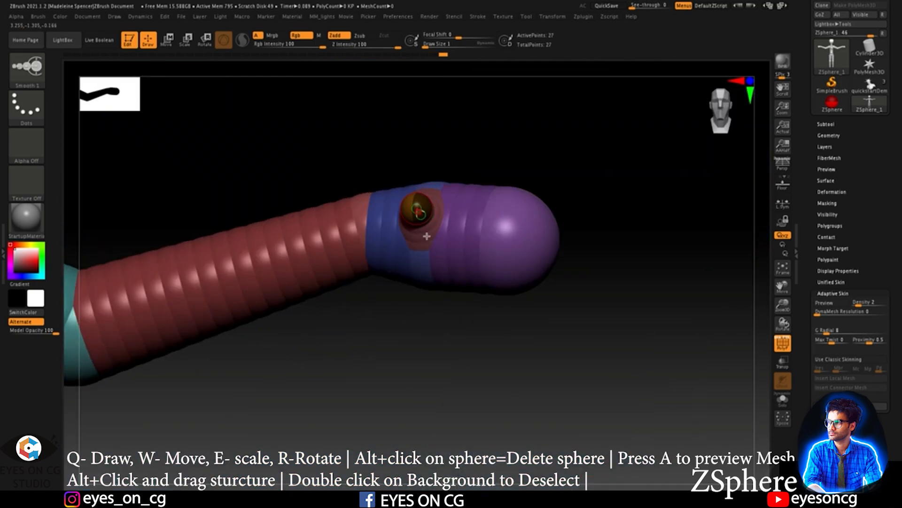
key(w)
drag(503, 347, 463, 281)
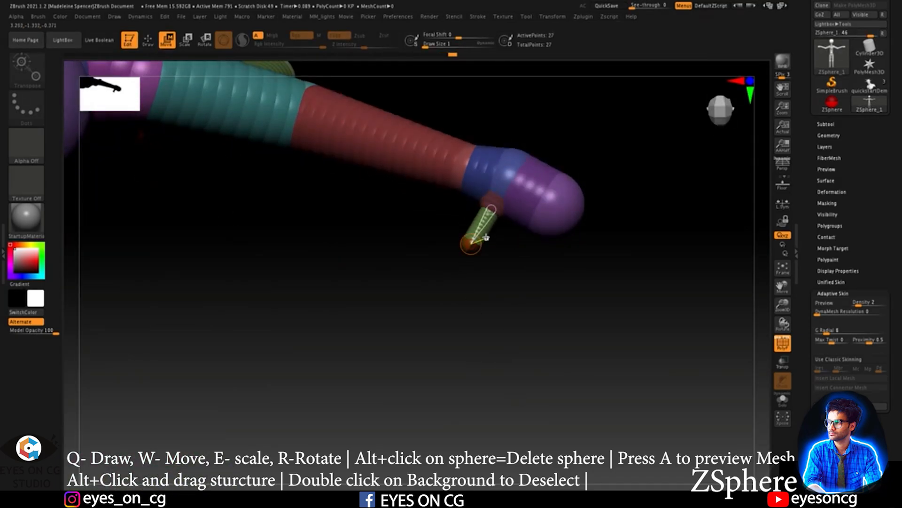
Step: Insert a mirrored joint ZSphere partway along the thumb and move it to bend the thumb
key(q)
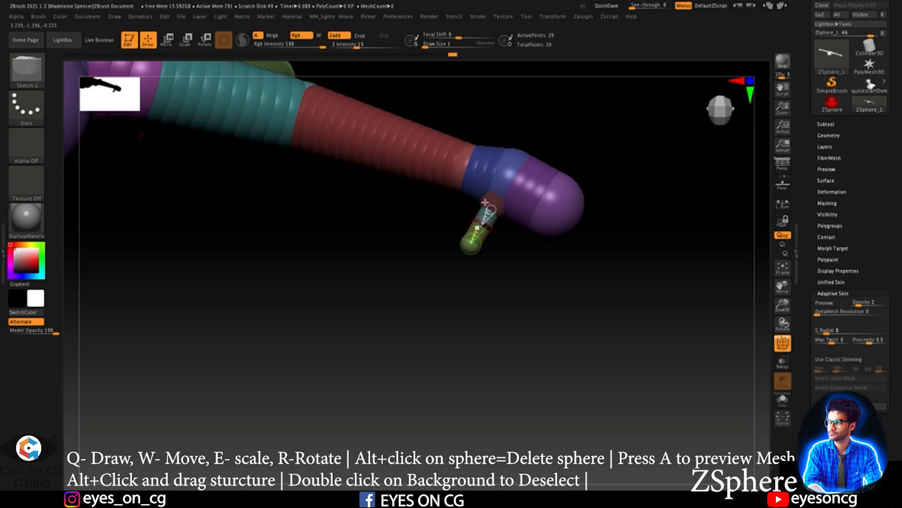
alt+drag(436, 258, 482, 218)
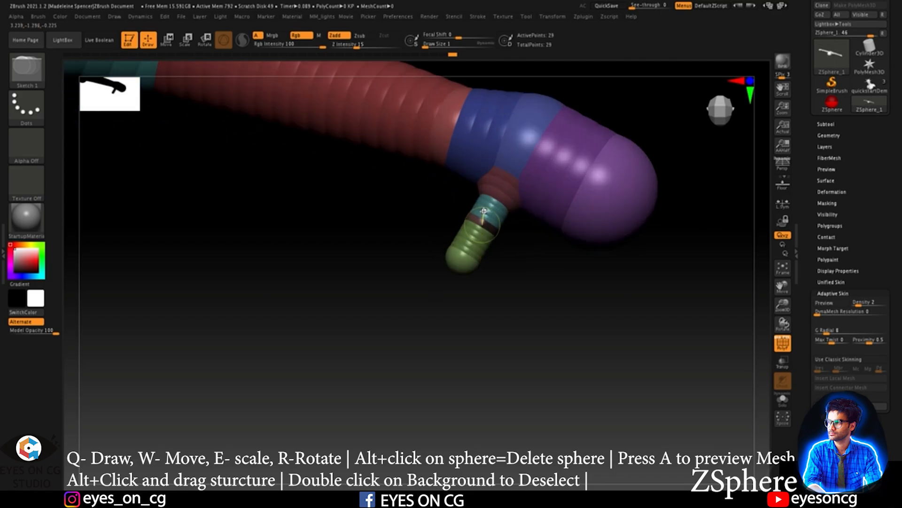
key(w)
drag(547, 313, 493, 219)
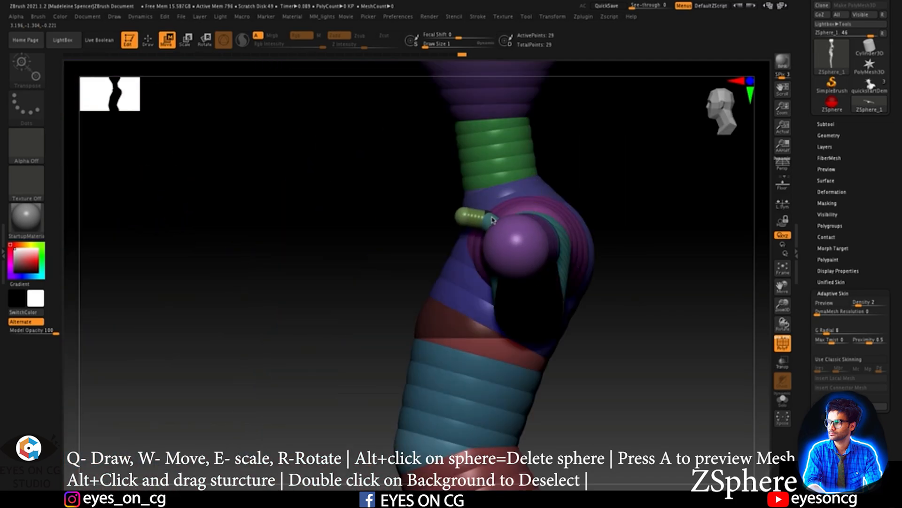
Step: Rotate the thumb segments so the thumb angles upward away from the palm
key(r)
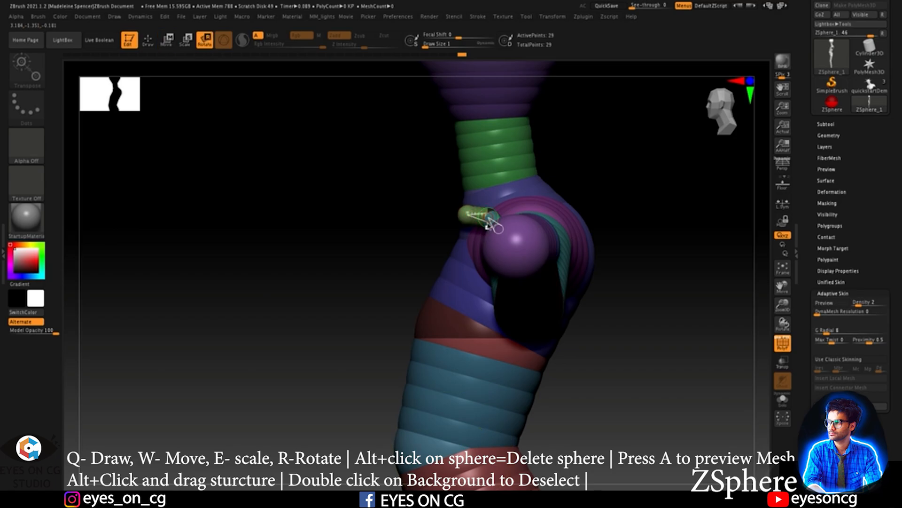
drag(385, 240, 487, 223)
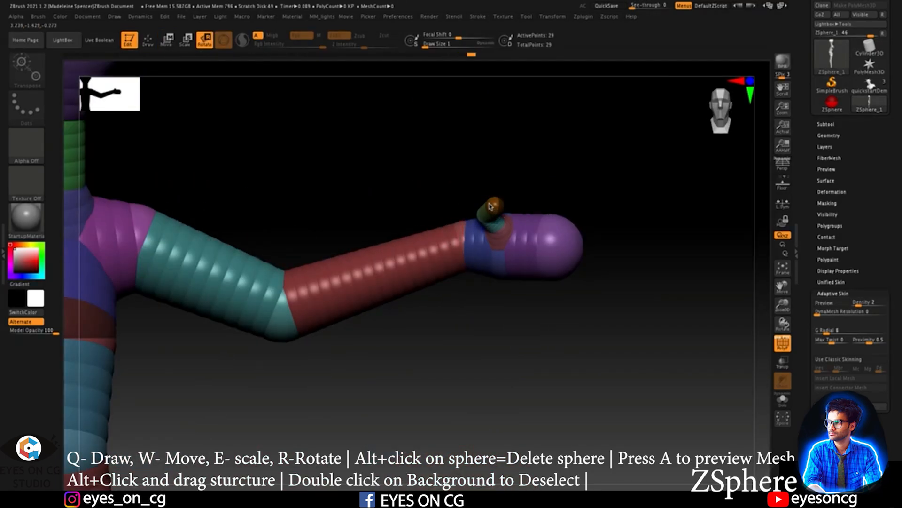
drag(475, 213, 493, 205)
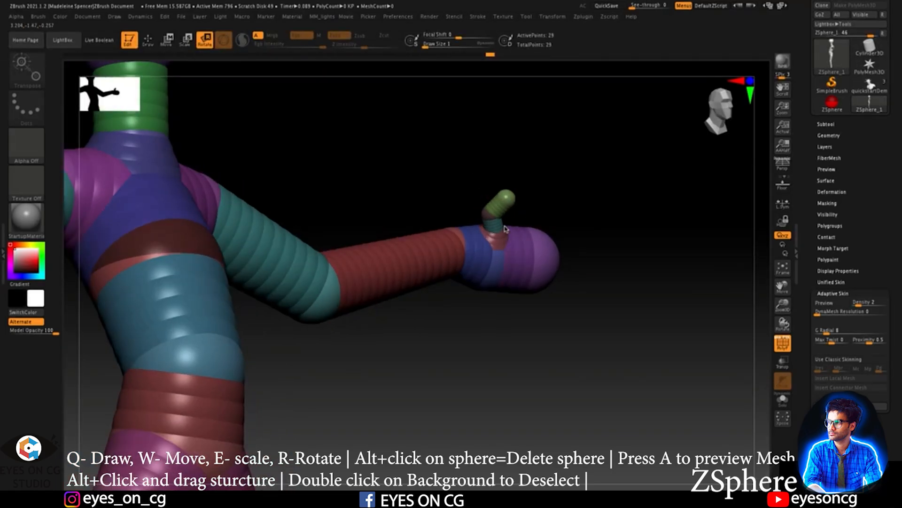
Step: Preview the skin mesh of the hand and thumb and return to the ZSphere structure
key(a)
drag(599, 255, 584, 313)
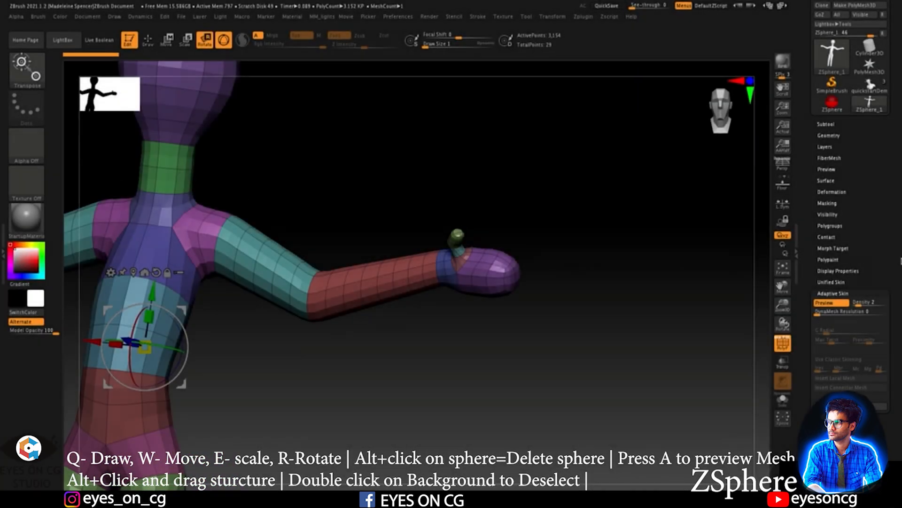
key(a)
Step: Draw four small mirrored ZSpheres in a row across the end of the palm as finger bases
drag(612, 254, 504, 282)
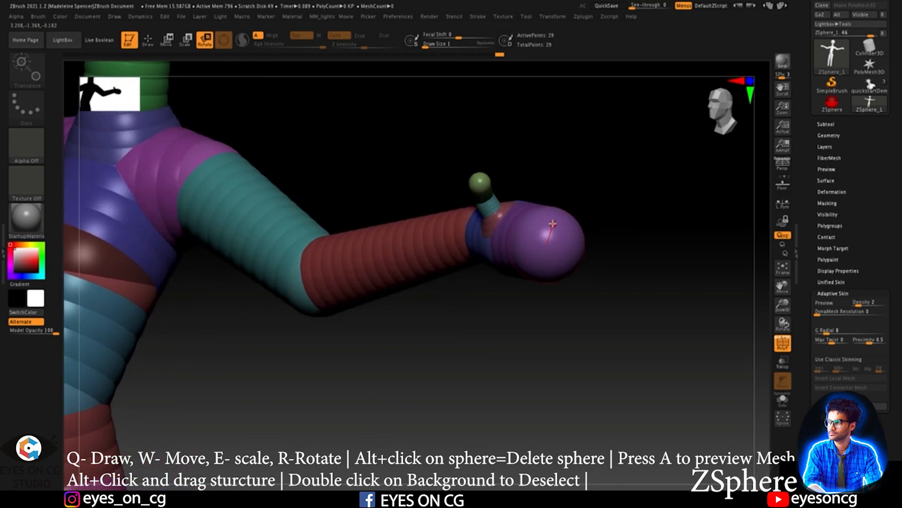
drag(589, 184, 593, 146)
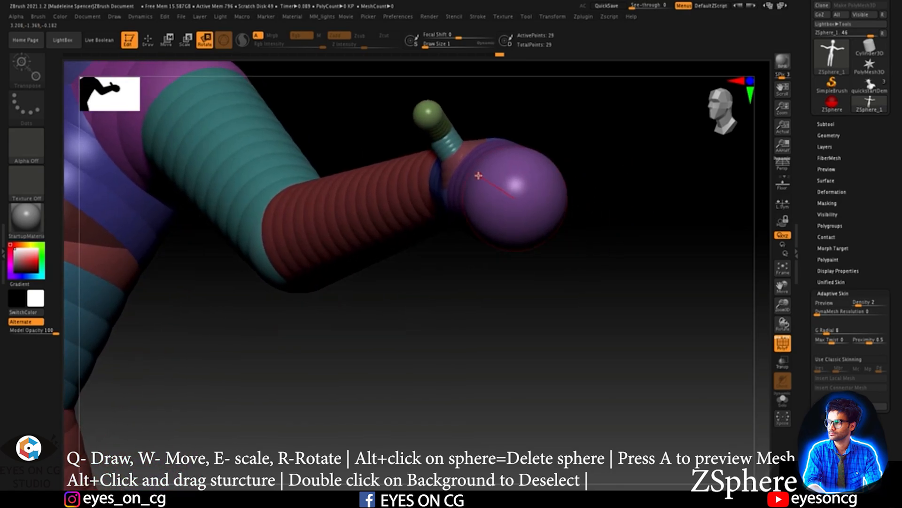
mouse_move(582, 271)
mouse_down()
mouse_move(568, 262)
mouse_move(587, 269)
mouse_up()
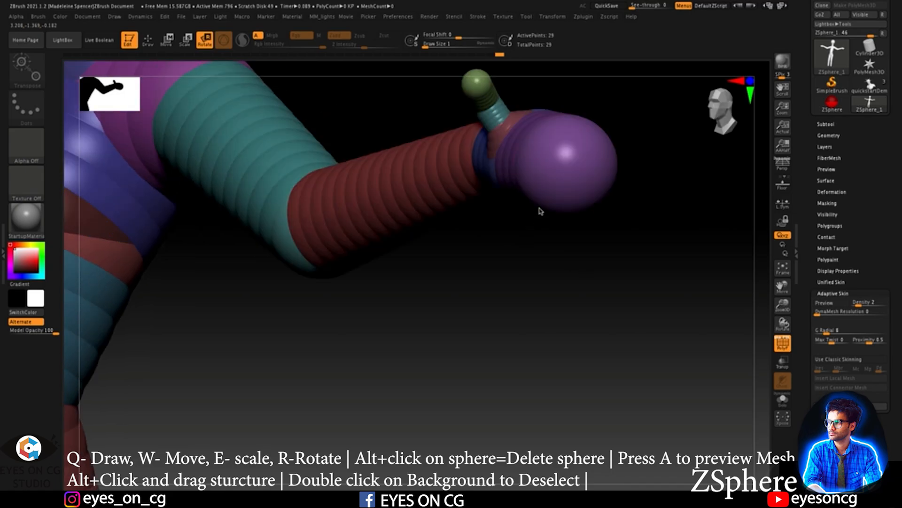
alt+drag(540, 209, 534, 266)
mouse_move(609, 239)
mouse_down()
mouse_move(544, 197)
mouse_move(602, 246)
mouse_up()
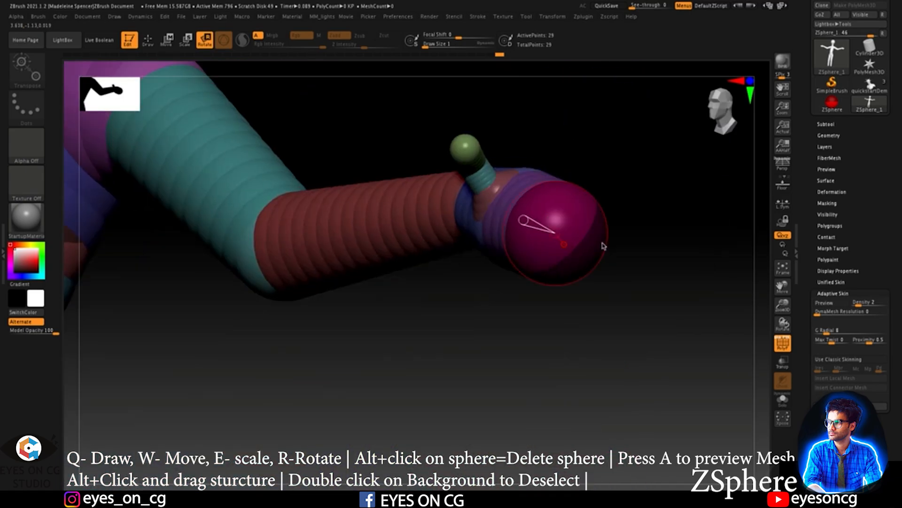
key(q)
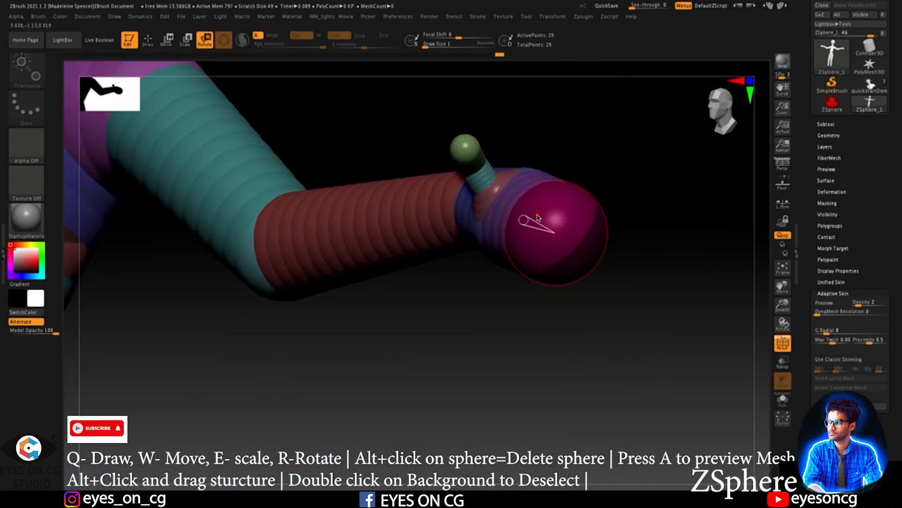
click(534, 209)
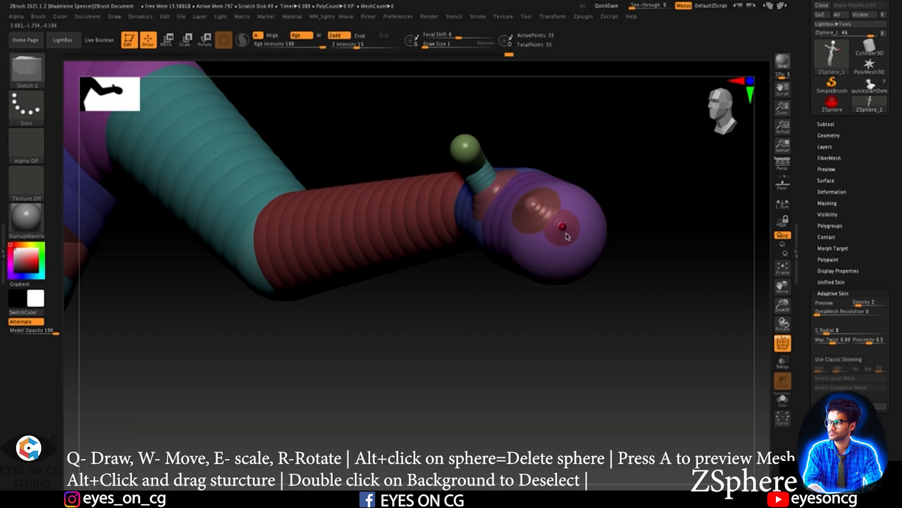
drag(678, 215, 557, 248)
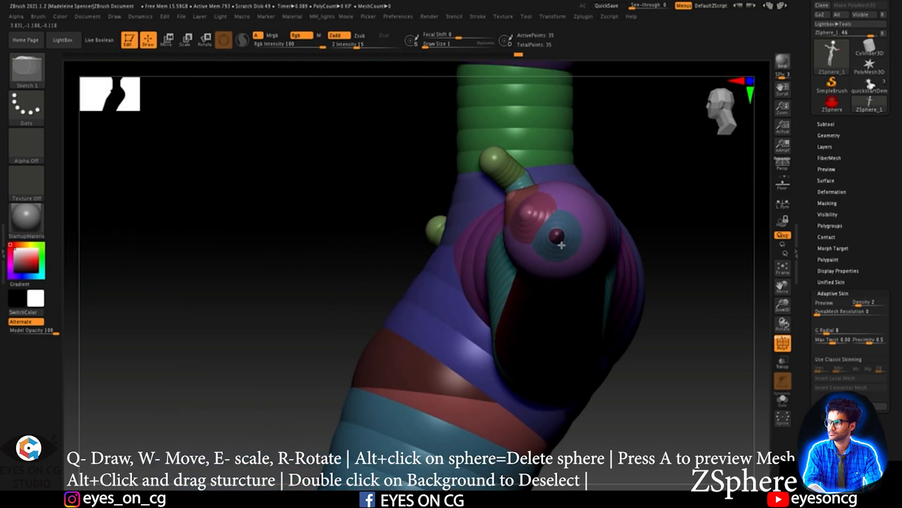
drag(708, 265, 575, 230)
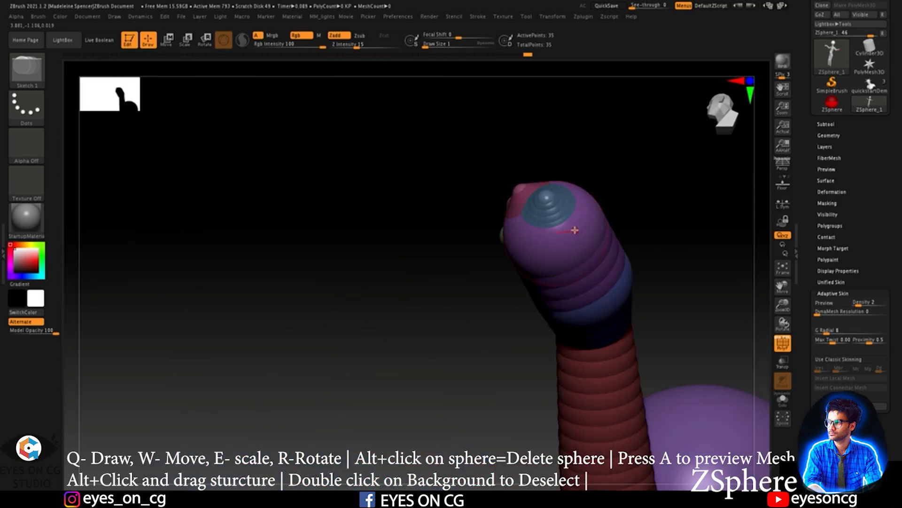
mouse_move(657, 163)
mouse_down()
mouse_move(637, 153)
mouse_move(644, 153)
mouse_up()
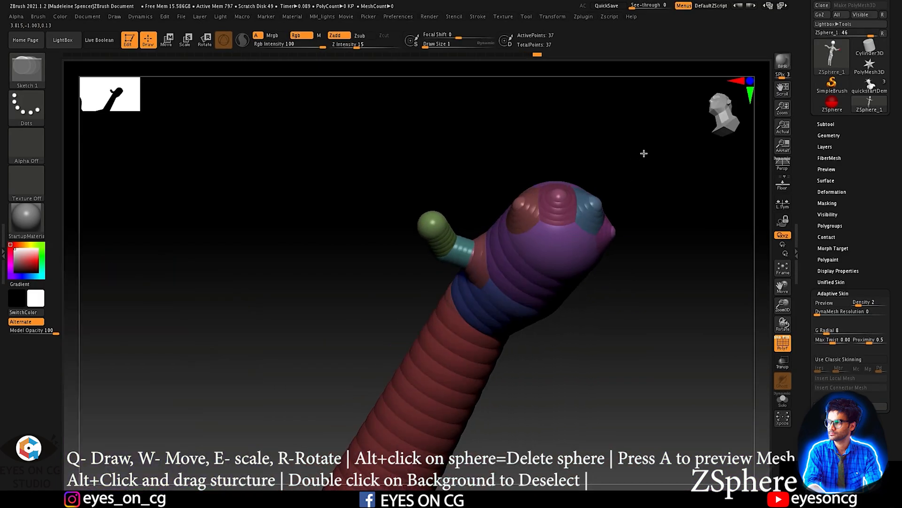
Step: Preview the skin mesh with the four finger bases and return to the ZSphere structure
key(a)
drag(576, 194, 585, 230)
key(a)
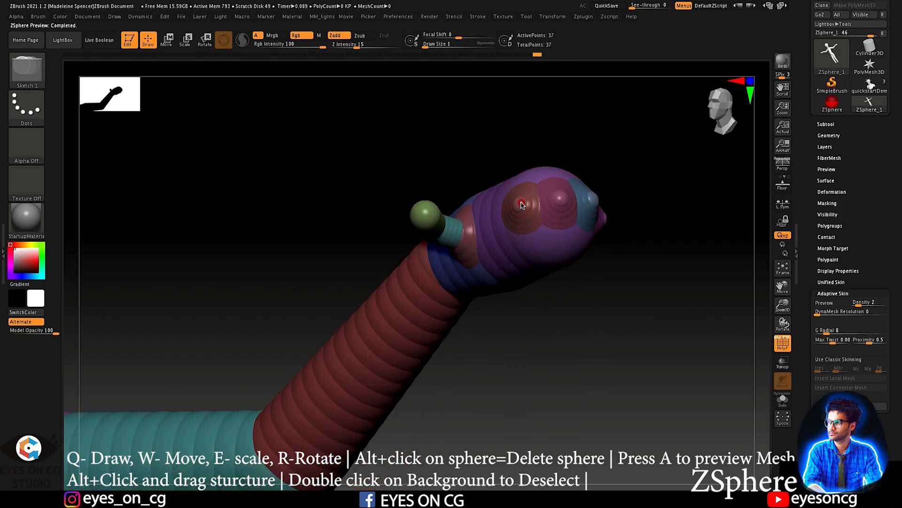
Step: Draw a second small ZSphere on each of the four finger bases
drag(518, 202, 531, 215)
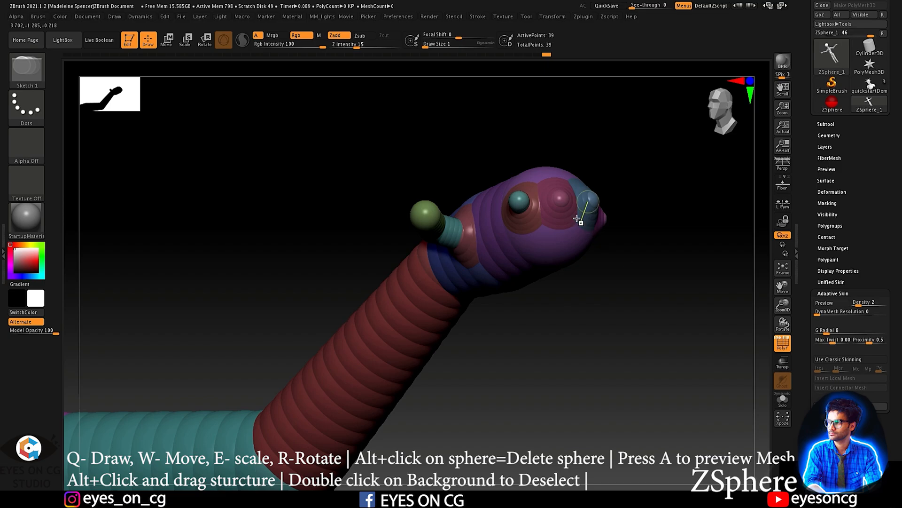
shift+drag(564, 198, 565, 201)
drag(652, 160, 604, 211)
drag(703, 170, 618, 217)
mouse_move(486, 272)
mouse_down()
mouse_move(513, 188)
mouse_move(503, 187)
mouse_up()
Step: Try pulling one fingertip ZSphere outward at Draw Size 52, undo the move, and restore Draw Size 1
key(w)
alt+drag(523, 97, 480, 147)
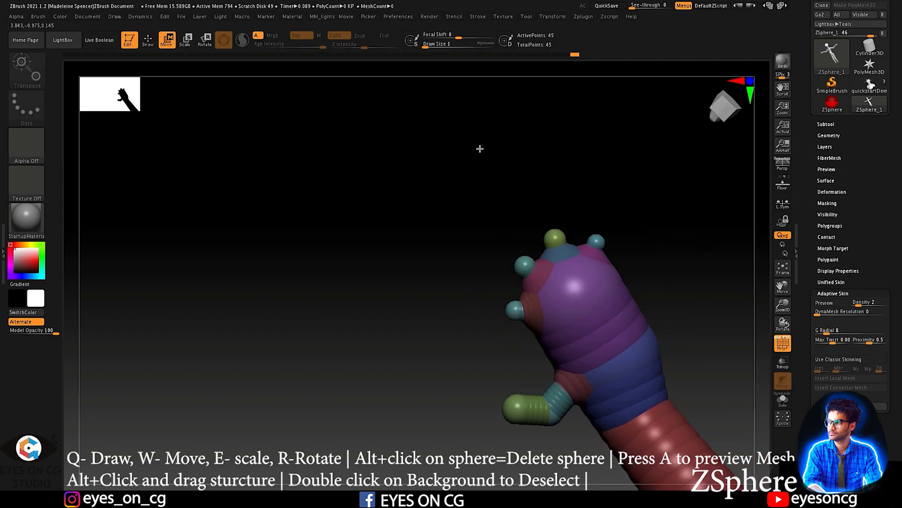
mouse_move(431, 43)
mouse_down()
mouse_move(476, 46)
mouse_move(441, 47)
mouse_up()
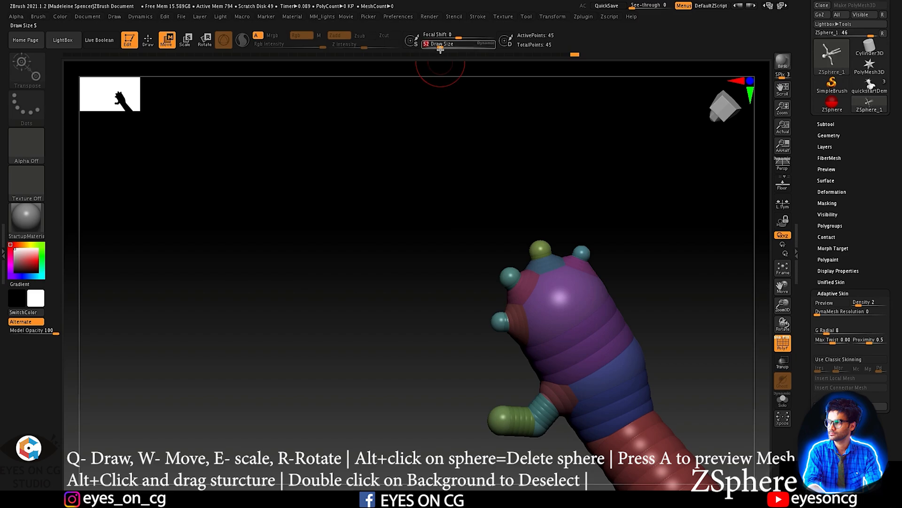
drag(541, 245, 532, 174)
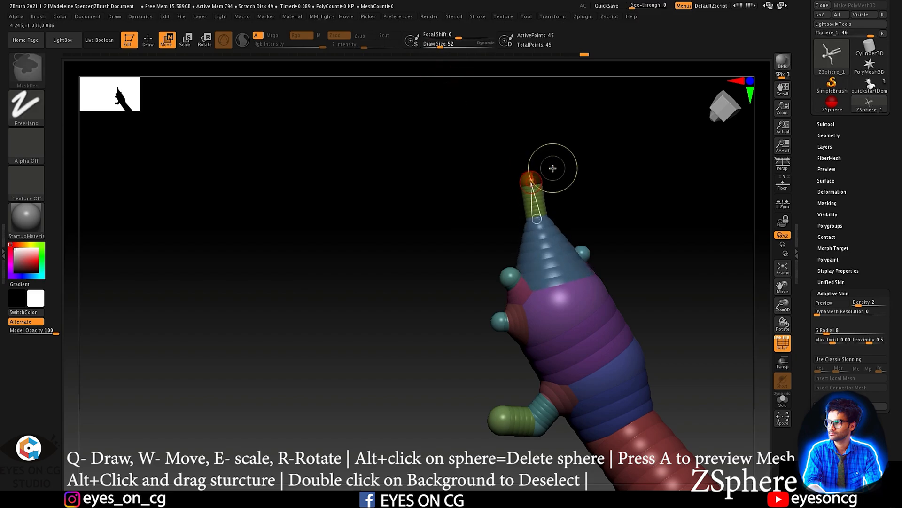
key(ctrl+z)
drag(440, 45, 414, 44)
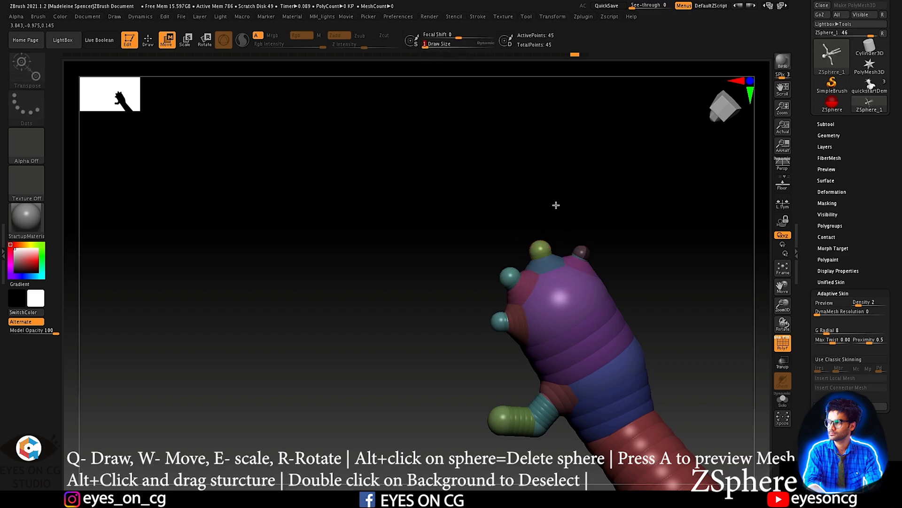
Step: Pull the four fingertip ZSpheres outward from the palm to form long fingers
drag(556, 204, 553, 218)
drag(493, 316, 461, 224)
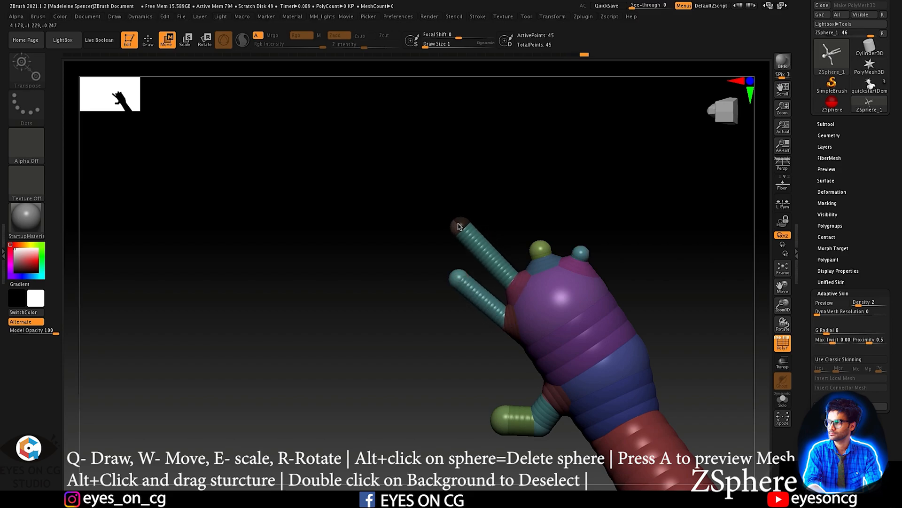
drag(538, 247, 504, 208)
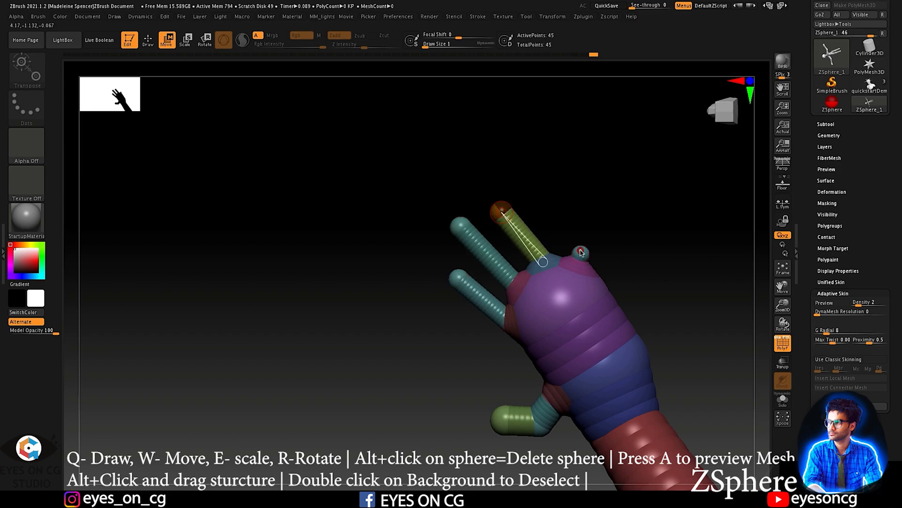
drag(582, 252, 546, 211)
Step: Preview the skin mesh and try reshaping the palm and wrist with the Move brush at Draw Size 120
key(a)
drag(657, 217, 468, 229)
alt+right_drag(600, 266, 396, 105)
ctrl+right_drag(439, 204, 470, 242)
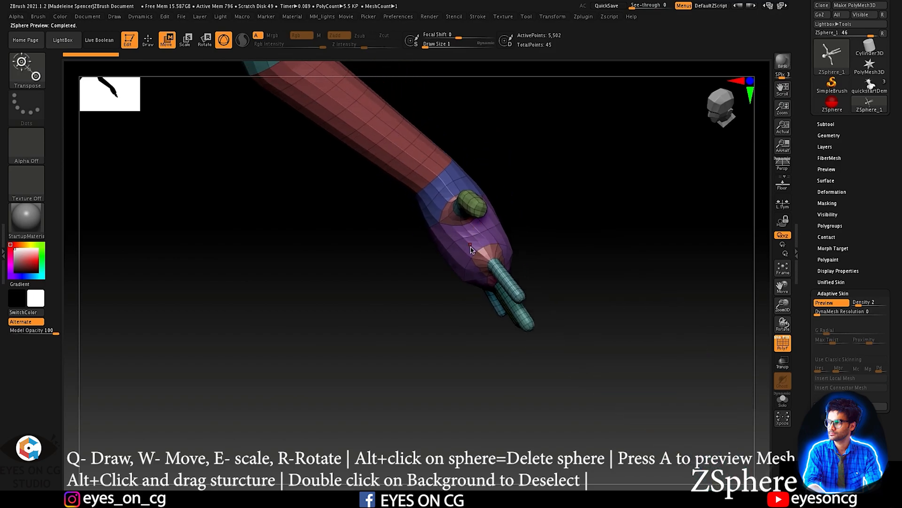
key(q)
key(space)
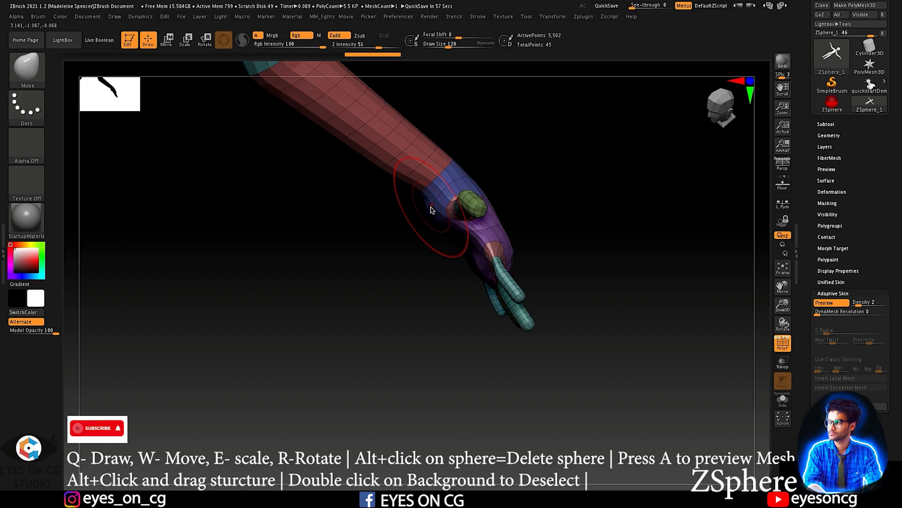
Step: Undo the Move brush edits on the previewed hand and redo them
key(ctrl+z)
key(ctrl+z)
key(ctrl+z)
key(ctrl+z)
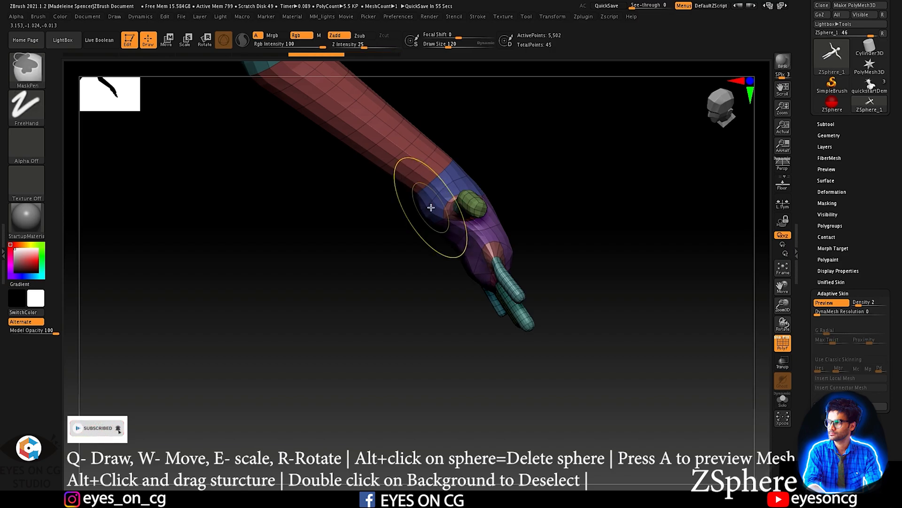
key(ctrl+z)
right_drag(468, 267, 419, 346)
key(ctrl+shift+z)
key(ctrl+shift+z)
key(ctrl+shift+z)
key(ctrl+shift+z)
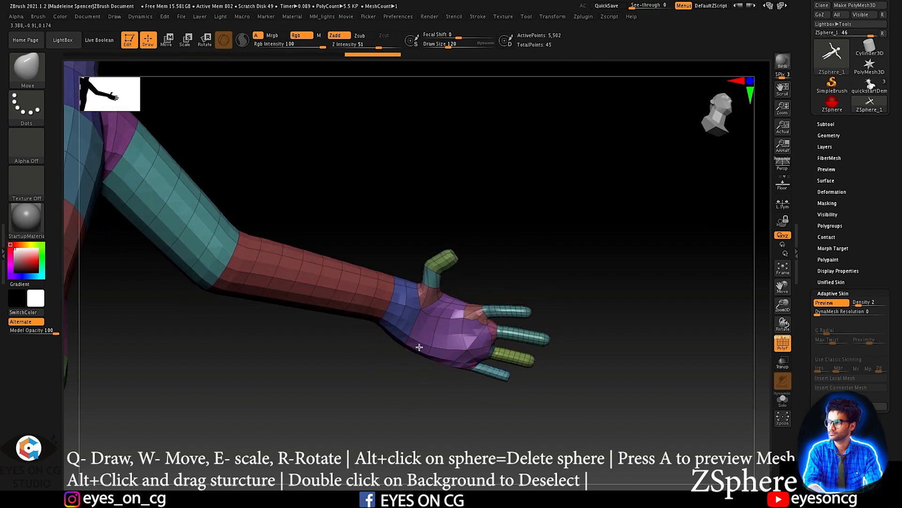
Step: Try adjusting the base of the index finger on the preview mesh, return to the ZSpheres and regenerate the preview
drag(419, 347, 439, 343)
alt+right_drag(547, 261, 588, 231)
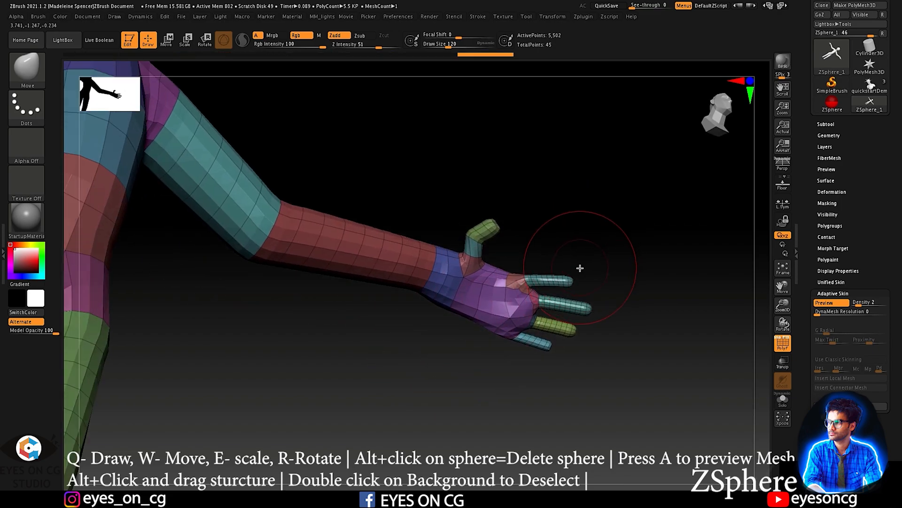
mouse_move(514, 286)
mouse_down()
mouse_move(516, 298)
mouse_move(553, 279)
mouse_up()
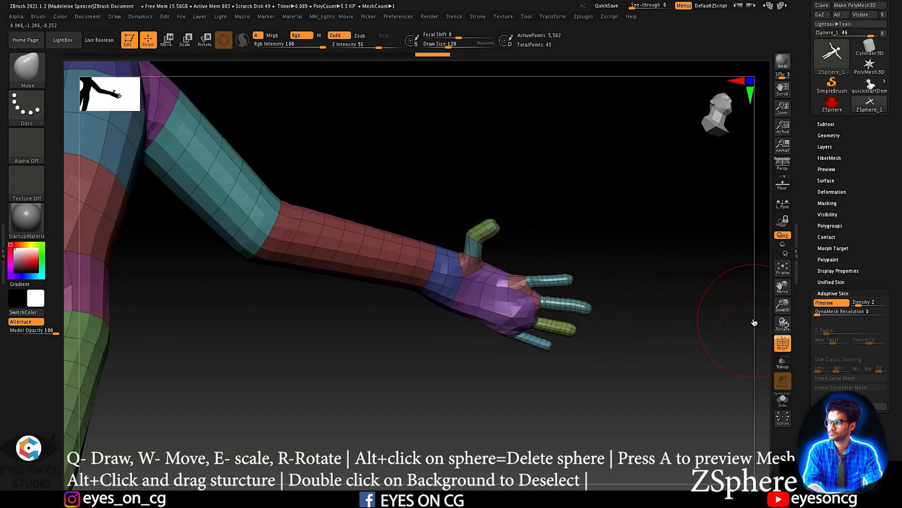
key(a)
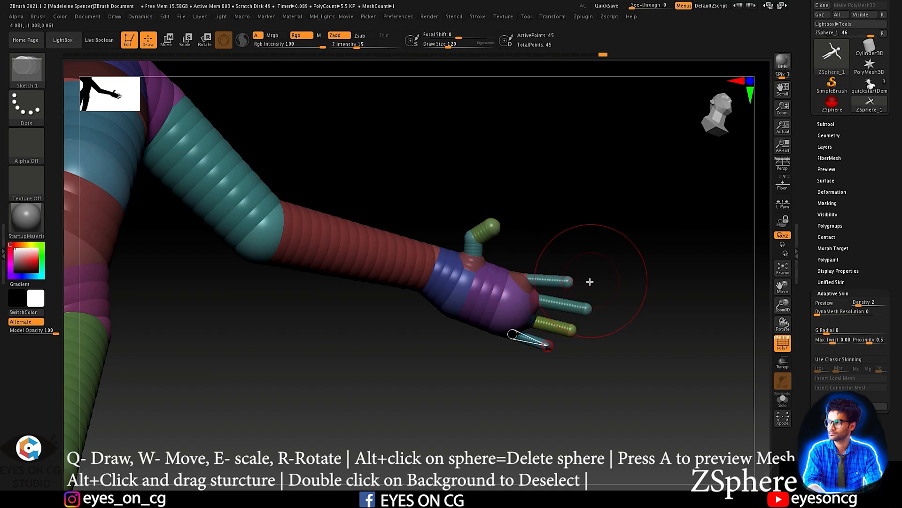
key(a)
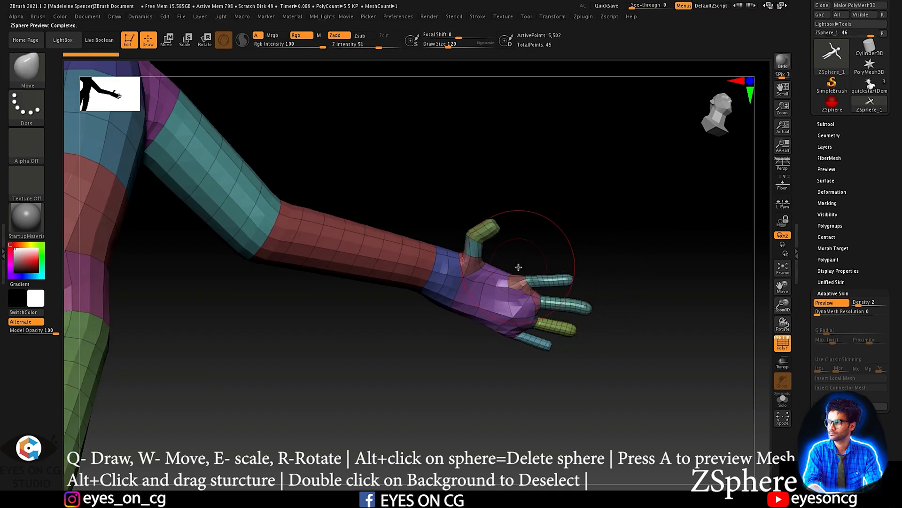
Step: Compare the arm and hand in skin preview with the ZSphere structure, ending on the ZSpheres
mouse_move(516, 262)
mouse_down()
mouse_move(546, 256)
mouse_move(520, 266)
mouse_up()
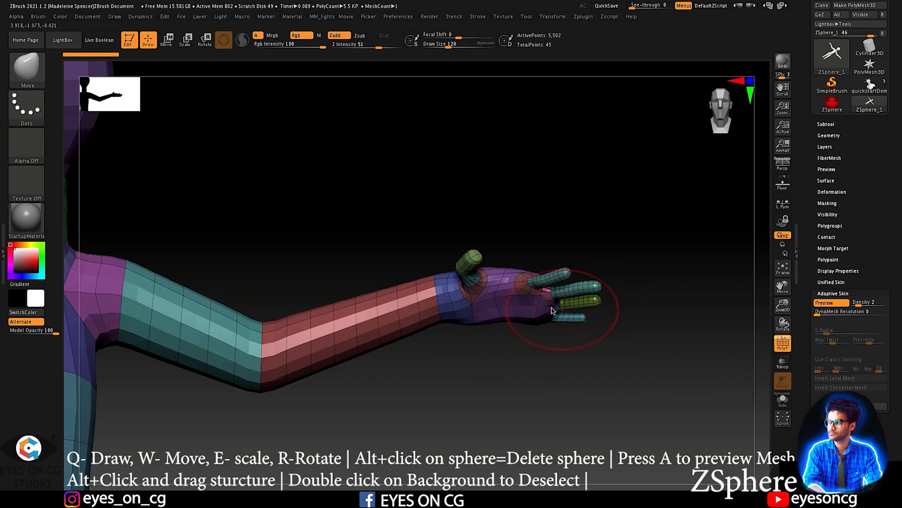
key(a)
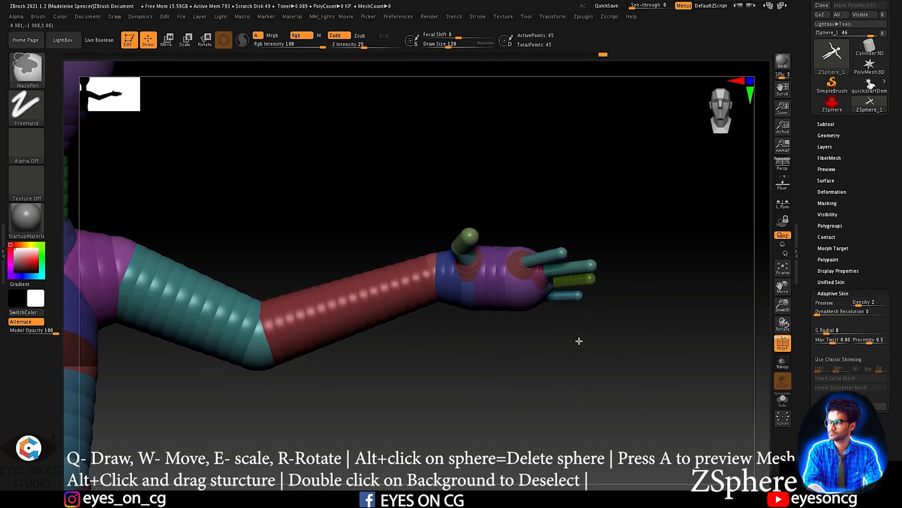
key(a)
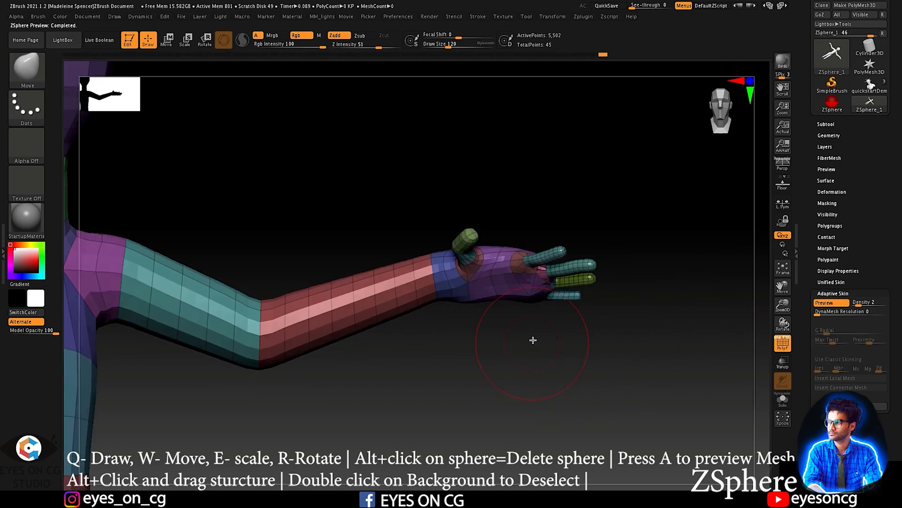
key(a)
Step: Set Draw Size to 3 and rotate the hand at the wrist
alt+drag(495, 367, 472, 305)
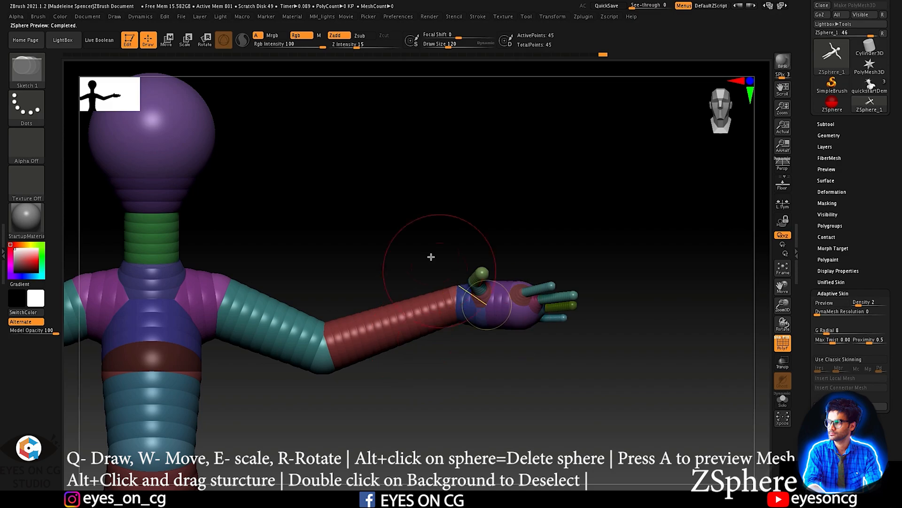
key(space)
drag(433, 205, 407, 204)
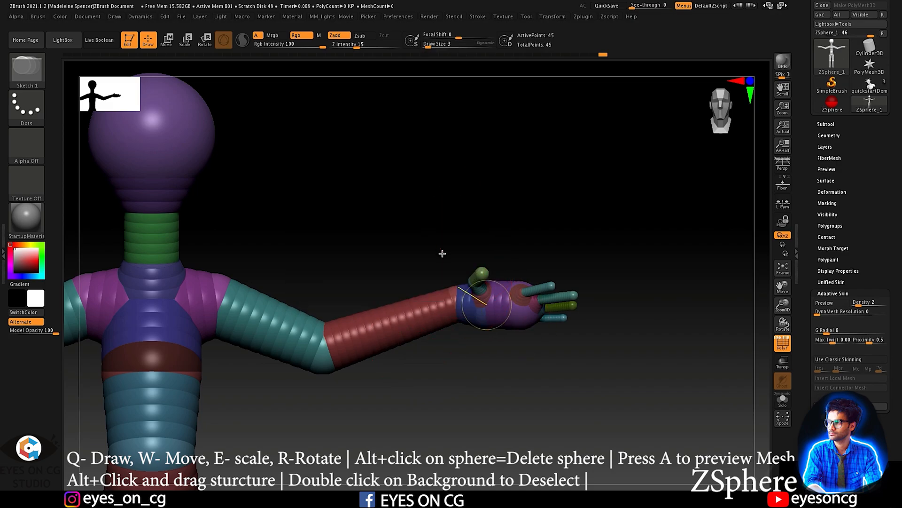
key(r)
drag(602, 297, 505, 283)
drag(856, 300, 573, 254)
drag(841, 296, 822, 301)
drag(554, 385, 533, 207)
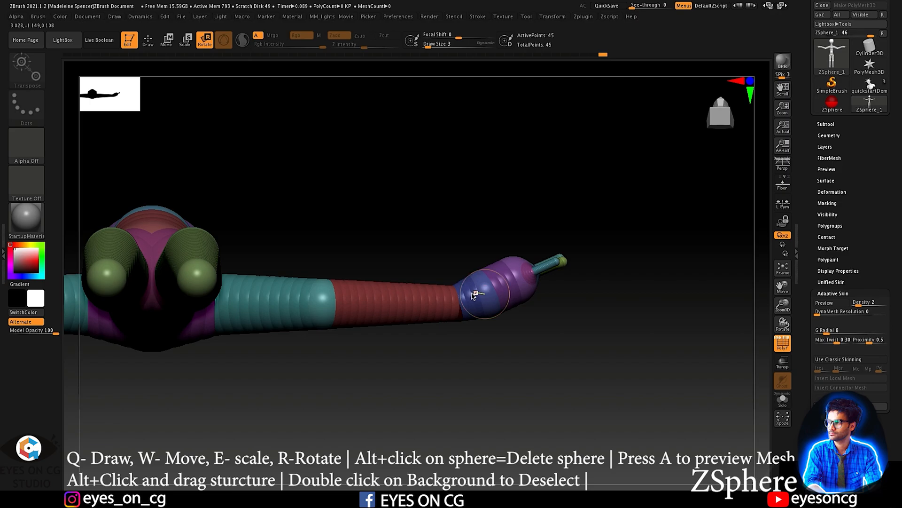
Step: Rotate the palm segment downward so the fingers extend outward, and check the hand from the side
drag(490, 248, 492, 343)
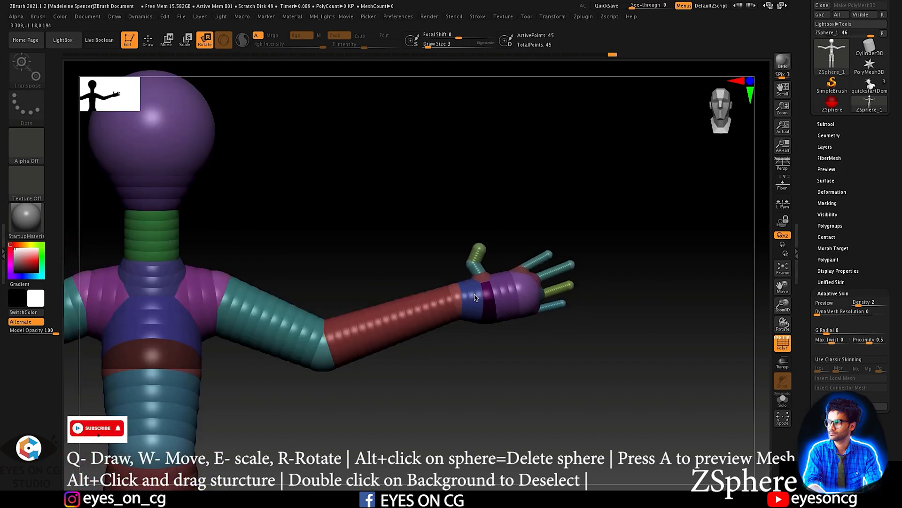
drag(507, 288, 507, 298)
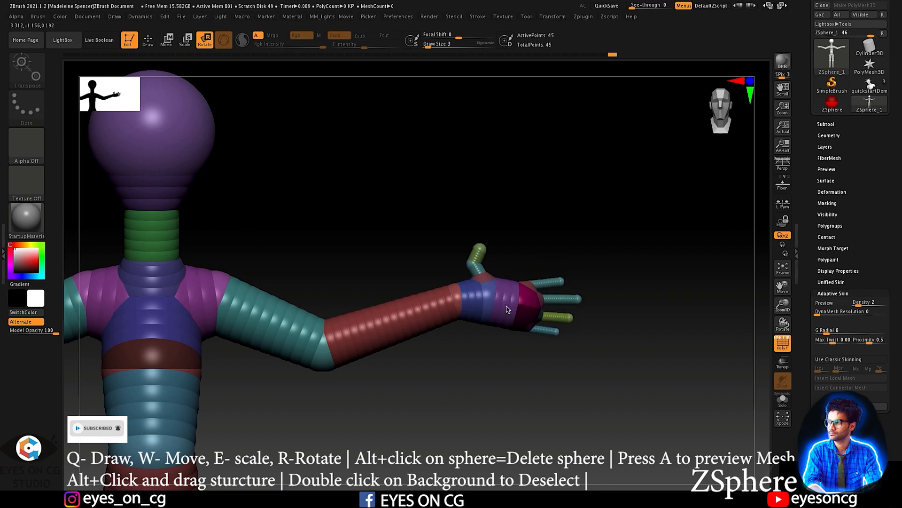
drag(499, 277, 581, 266)
drag(488, 276, 506, 280)
drag(606, 312, 491, 287)
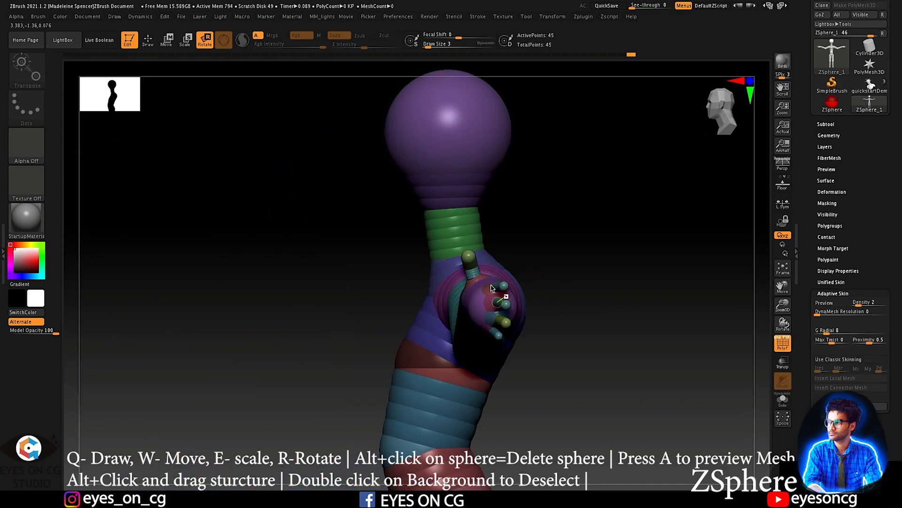
drag(602, 299, 651, 300)
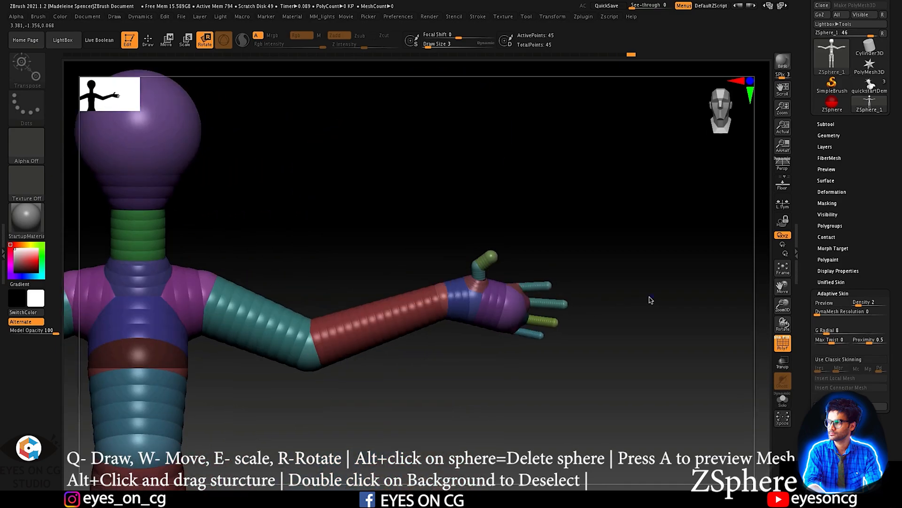
Step: Move the four fingertip ZSpheres further outward to lengthen the fingers
key(w)
drag(563, 285, 567, 284)
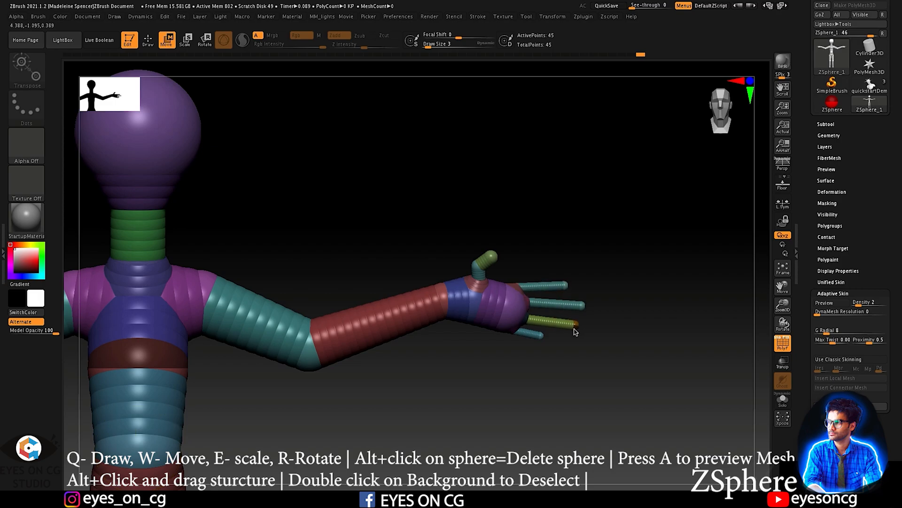
drag(537, 334, 540, 338)
Step: Try moving the whole forearm link outward and undo the move
key(e)
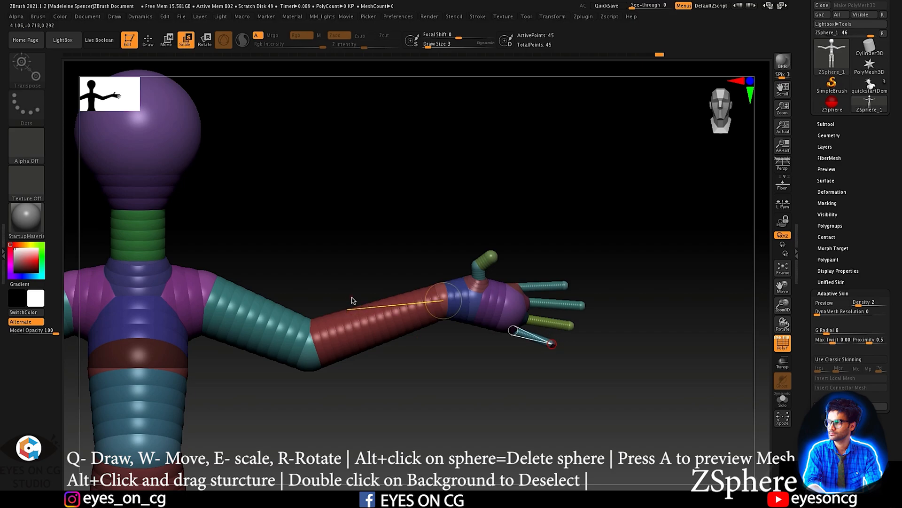
key(w)
drag(380, 323, 396, 324)
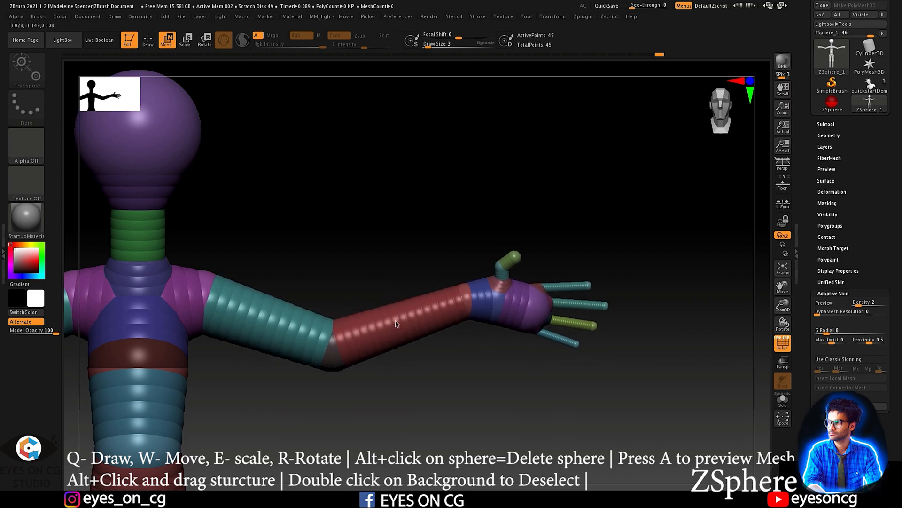
key(ctrl+z)
Step: Move the wrist and elbow ZSpheres outward to lengthen the arms, and check the full figure in skin preview
drag(456, 300, 478, 299)
mouse_move(314, 357)
mouse_down()
mouse_move(322, 366)
mouse_move(324, 357)
mouse_up()
alt+drag(397, 411, 438, 352)
key(a)
key(a)
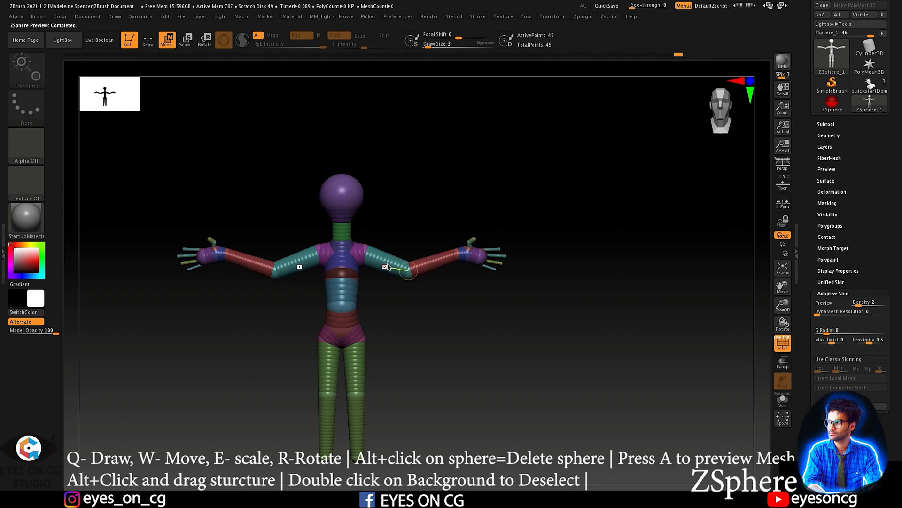
Step: Rotate both arms down beside the body and move the hips and legs down to lengthen the waist
key(r)
drag(405, 270, 388, 335)
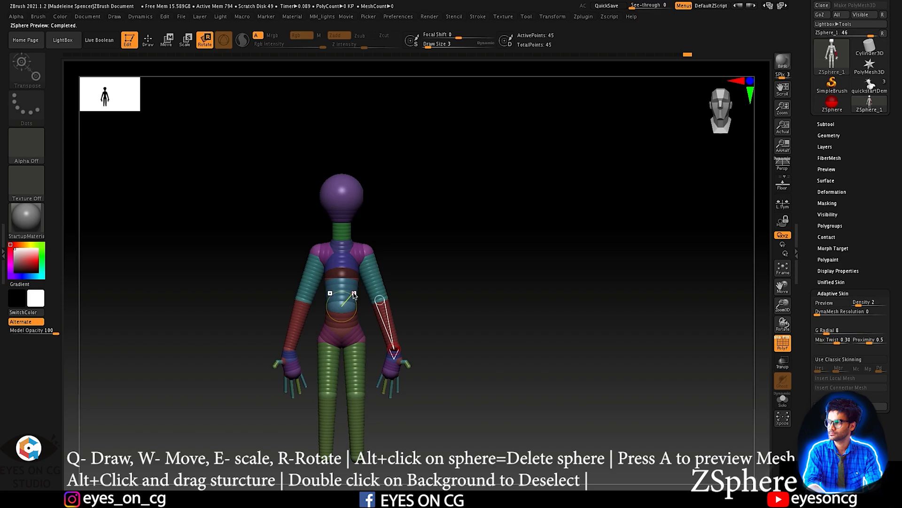
key(w)
click(348, 308)
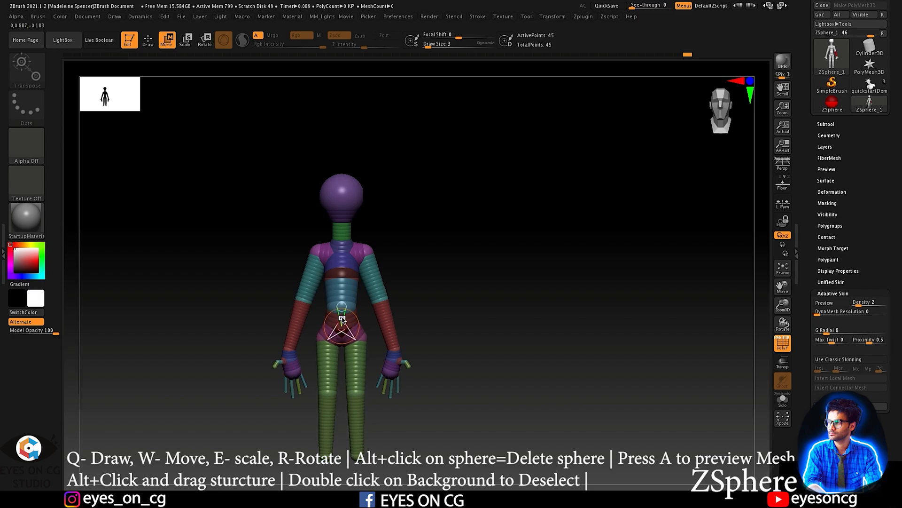
drag(342, 319, 348, 328)
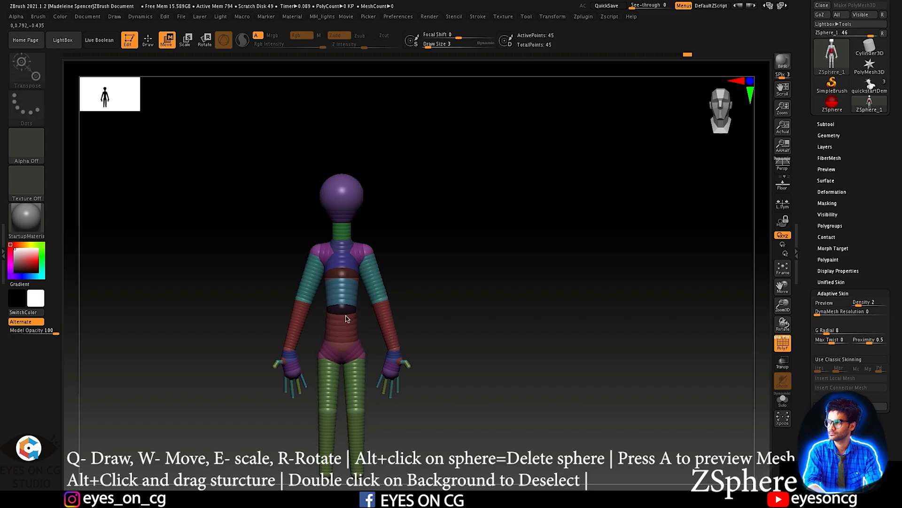
double_click(489, 325)
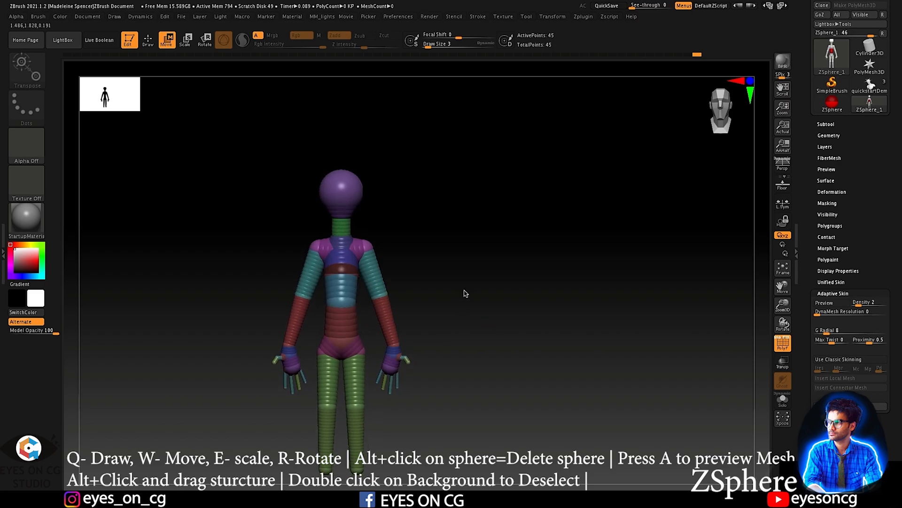
Step: Move the leg-end and knee ZSpheres downward to lengthen both legs
alt+drag(463, 294, 440, 214)
alt+drag(410, 335, 442, 330)
drag(365, 391, 363, 424)
drag(363, 321, 366, 332)
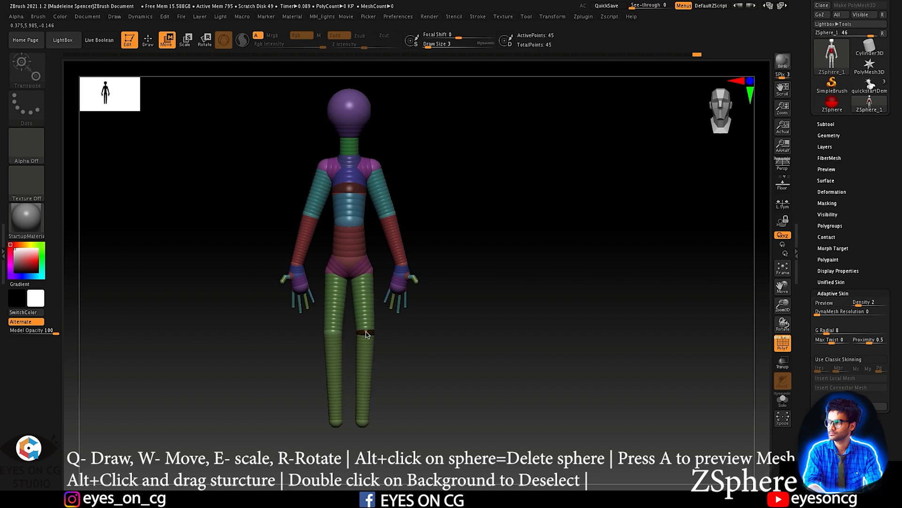
Step: Rotate both arms back up to an outstretched pose and preview the skin mesh
alt+drag(437, 213, 451, 269)
key(r)
drag(395, 251, 460, 242)
alt+drag(425, 185, 443, 170)
mouse_move(443, 170)
mouse_down()
mouse_move(475, 171)
mouse_move(420, 174)
mouse_move(427, 179)
mouse_up()
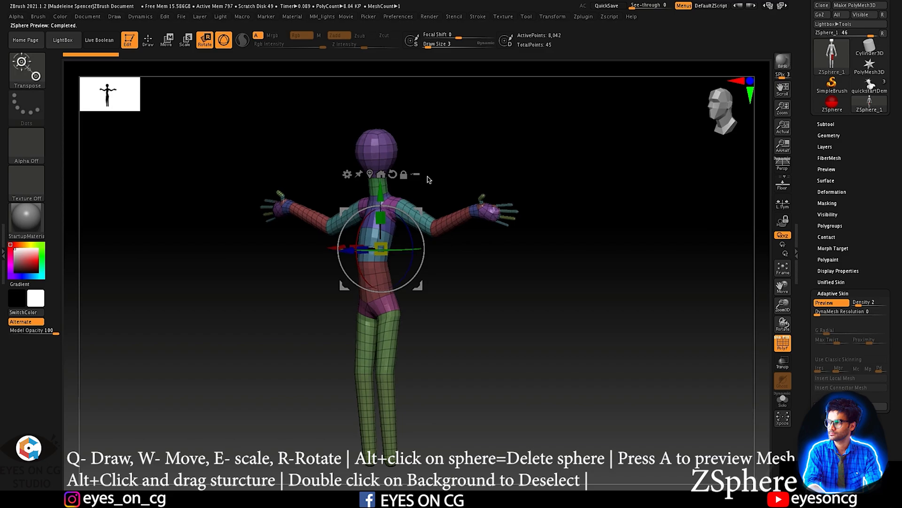
Step: Return to the ZSpheres, draw a mirrored ZSphere on the end of each leg and move it down as an ankle
key(q)
mouse_move(439, 422)
alt+mouse_down()
mouse_move(449, 318)
mouse_move(433, 262)
mouse_move(471, 376)
mouse_move(456, 255)
alt+mouse_up()
key(a)
shift+drag(481, 304, 478, 267)
drag(519, 301, 462, 135)
alt+drag(433, 279, 365, 430)
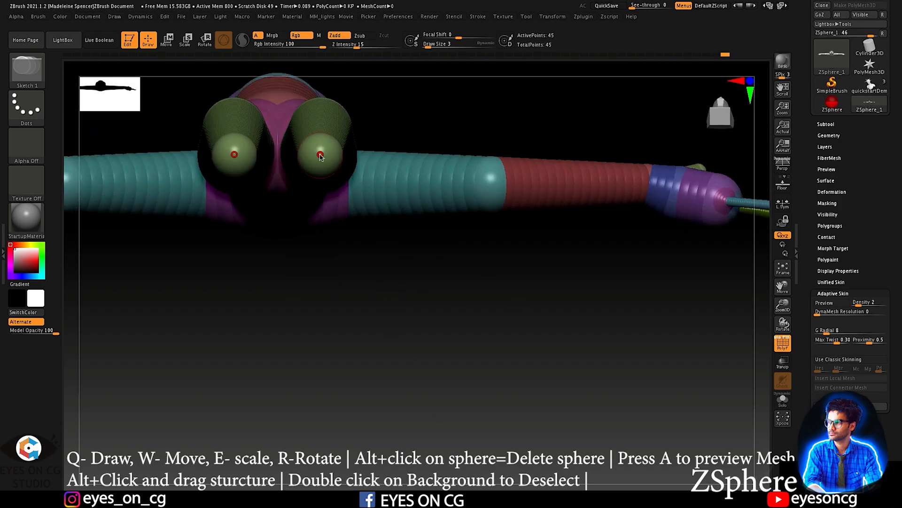
drag(320, 154, 323, 158)
mouse_move(444, 290)
mouse_down()
mouse_move(439, 217)
mouse_move(352, 220)
mouse_up()
key(w)
drag(331, 184, 327, 195)
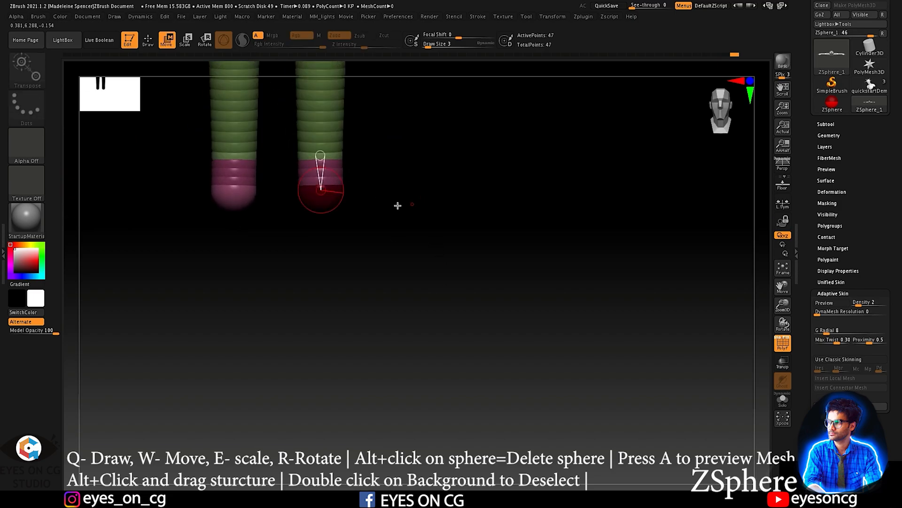
Step: Draw a mirrored ZSphere on the front of each ankle and pull it forward to form the feet
key(q)
drag(323, 195, 329, 202)
drag(454, 211, 411, 210)
key(w)
drag(288, 192, 255, 193)
Step: Draw a smaller mirrored ZSphere on the back of each ankle as a heel and check the feet in skin preview
key(q)
drag(487, 222, 423, 212)
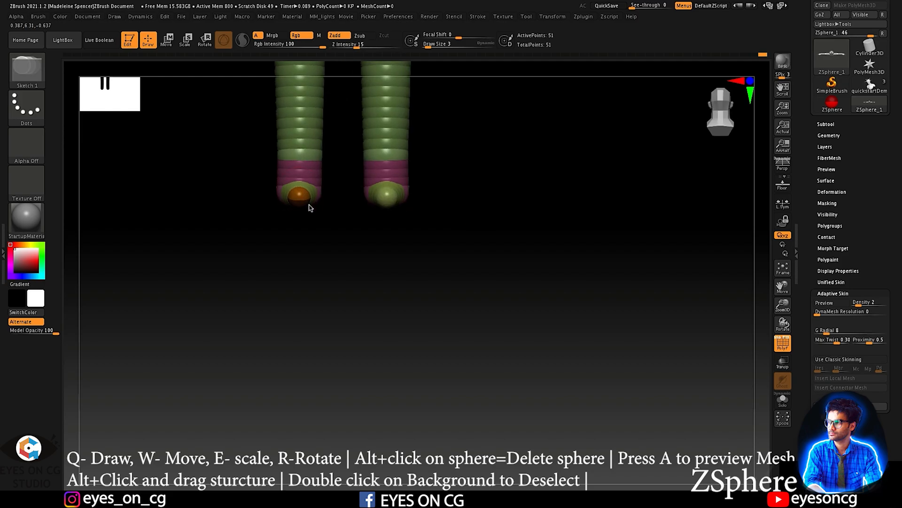
drag(309, 225, 357, 276)
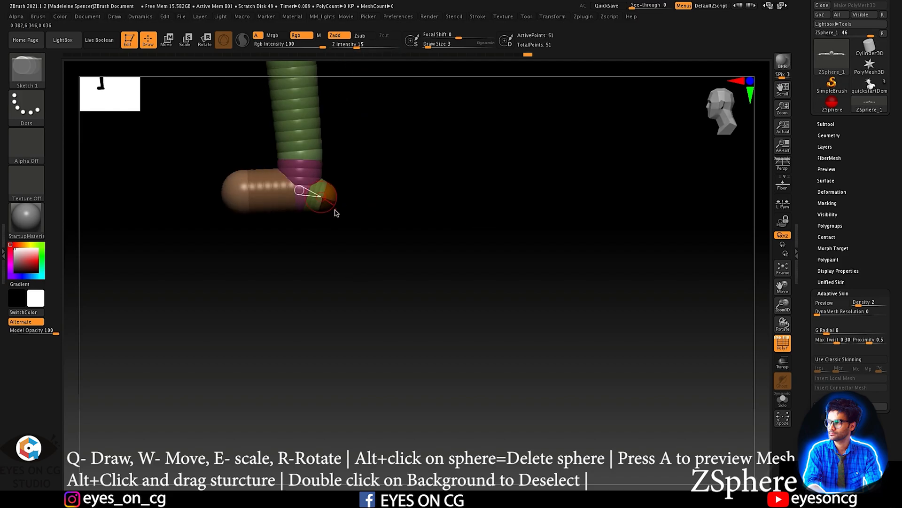
key(a)
key(a)
mouse_move(362, 240)
mouse_down()
mouse_move(338, 268)
mouse_move(453, 229)
mouse_move(439, 256)
mouse_move(415, 236)
mouse_move(357, 226)
mouse_up()
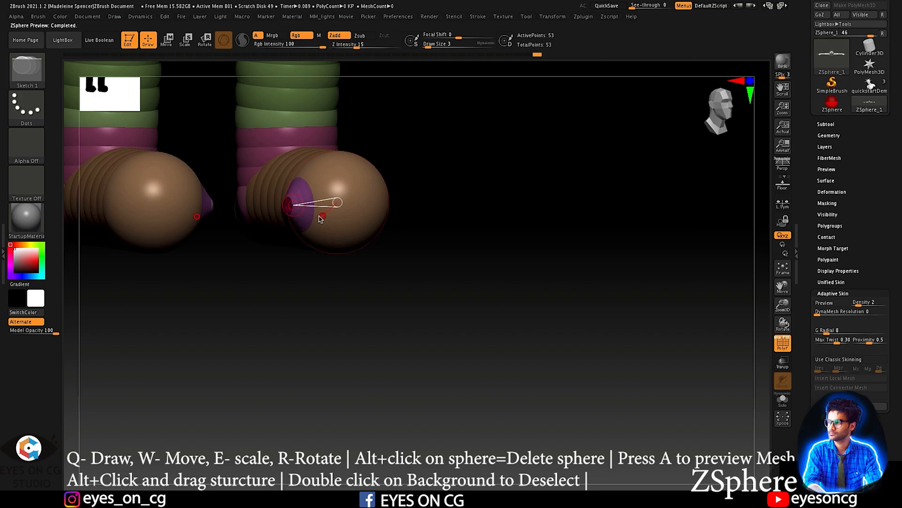
Step: Draw a row of small mirrored ZSpheres across the front of each foot as the toes
mouse_move(321, 218)
mouse_down()
mouse_move(374, 235)
mouse_move(347, 220)
mouse_move(371, 217)
mouse_up()
mouse_move(475, 254)
mouse_down()
mouse_move(444, 256)
mouse_move(341, 215)
mouse_move(348, 225)
mouse_up()
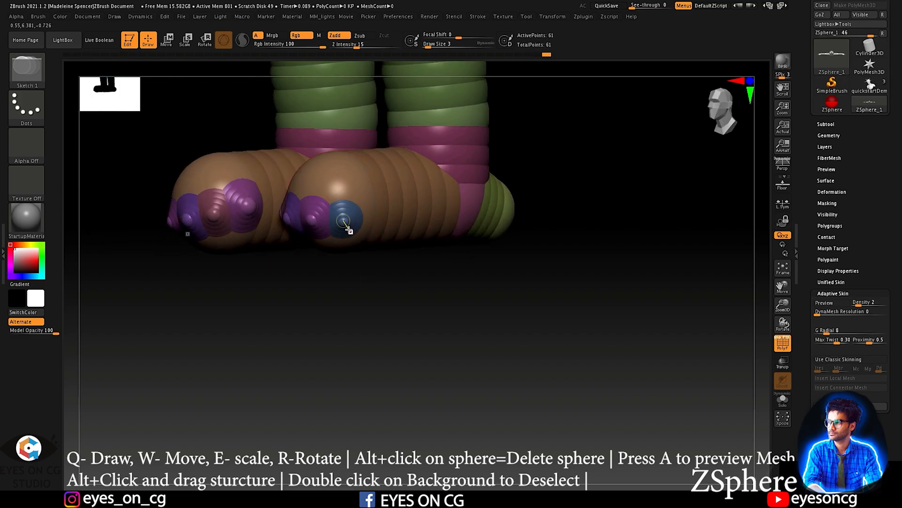
mouse_move(250, 254)
mouse_down()
mouse_move(284, 276)
mouse_move(296, 270)
mouse_up()
drag(278, 217, 281, 221)
drag(210, 266, 233, 269)
drag(255, 213, 258, 219)
key(ctrl+z)
drag(232, 303, 258, 300)
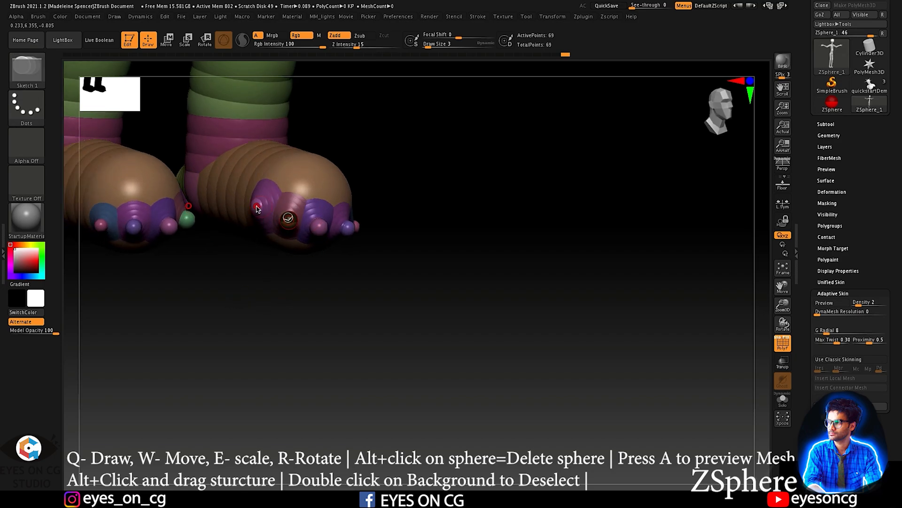
mouse_move(260, 209)
mouse_down()
mouse_move(260, 286)
mouse_move(304, 298)
mouse_move(343, 224)
mouse_move(326, 306)
mouse_move(332, 286)
mouse_up()
Step: Move the toe-tip ZSpheres forward to lengthen the five toes on each foot
key(w)
drag(334, 219, 339, 239)
drag(348, 191, 354, 215)
mouse_move(299, 237)
mouse_down()
mouse_move(311, 249)
mouse_move(277, 252)
mouse_move(270, 224)
mouse_move(297, 230)
mouse_move(274, 226)
mouse_move(297, 253)
mouse_move(310, 250)
mouse_up()
drag(325, 217, 319, 221)
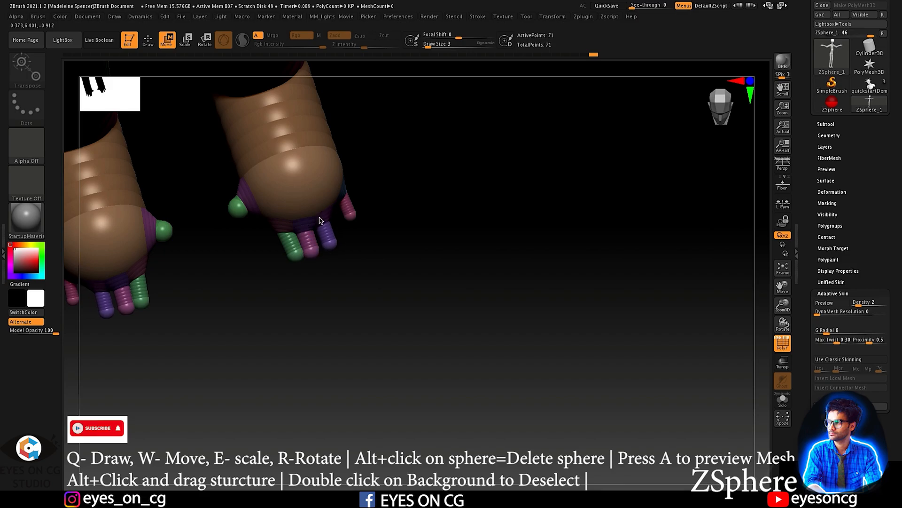
drag(425, 248, 378, 88)
drag(343, 207, 328, 163)
drag(234, 216, 254, 167)
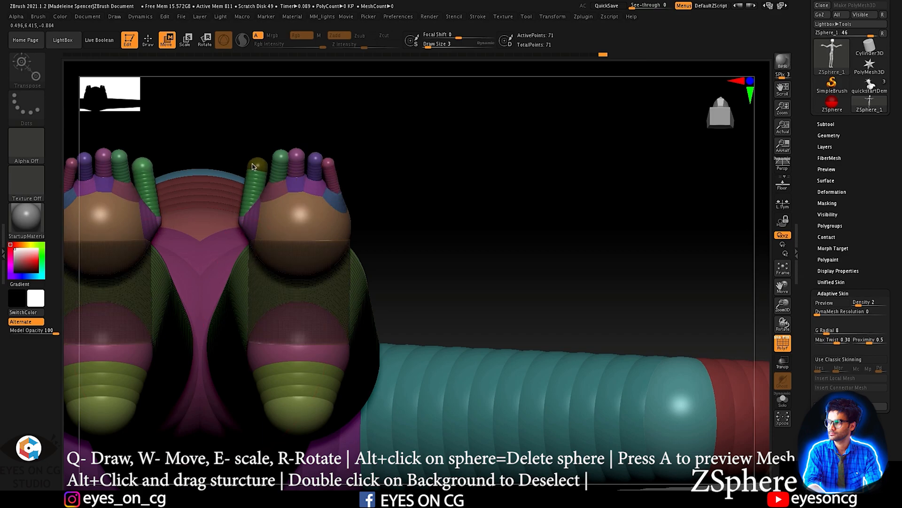
Step: Preview the skin mesh and examine the shape of the toes
drag(409, 147, 421, 232)
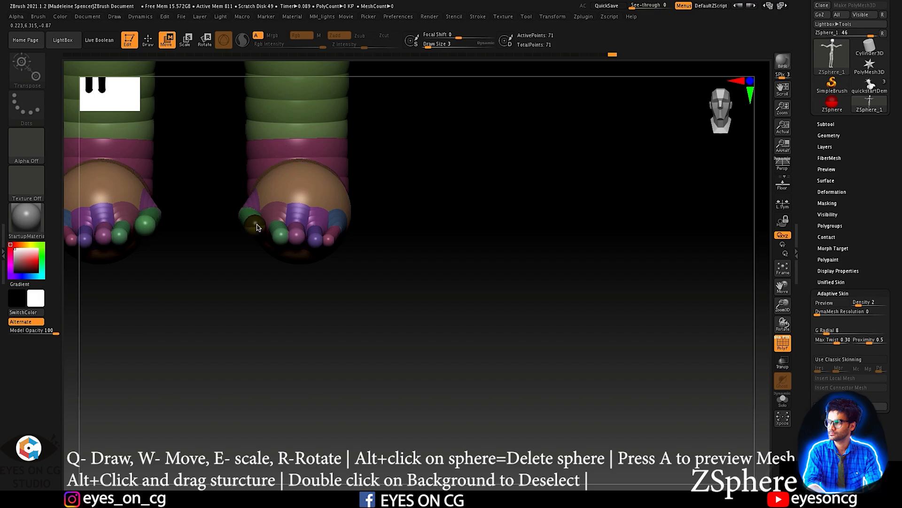
key(a)
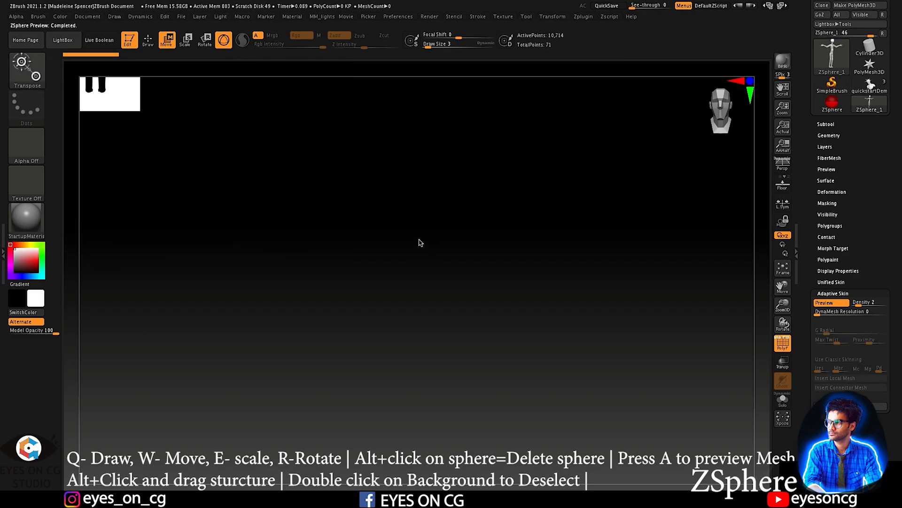
drag(420, 243, 390, 262)
key(f)
alt+drag(518, 316, 488, 140)
ctrl+right_drag(439, 297, 462, 414)
alt+right_drag(379, 314, 356, 328)
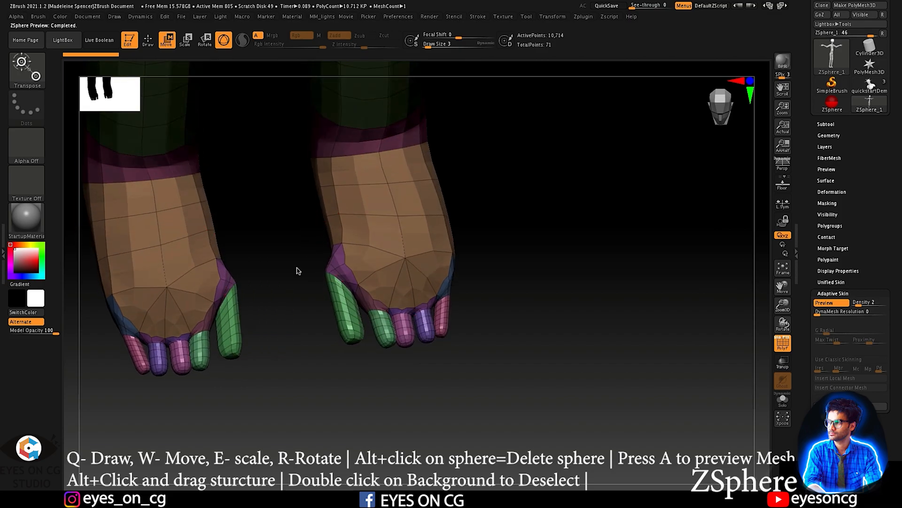
Step: Return to the ZSpheres, reposition the base of each big toe and check it in skin preview
key(a)
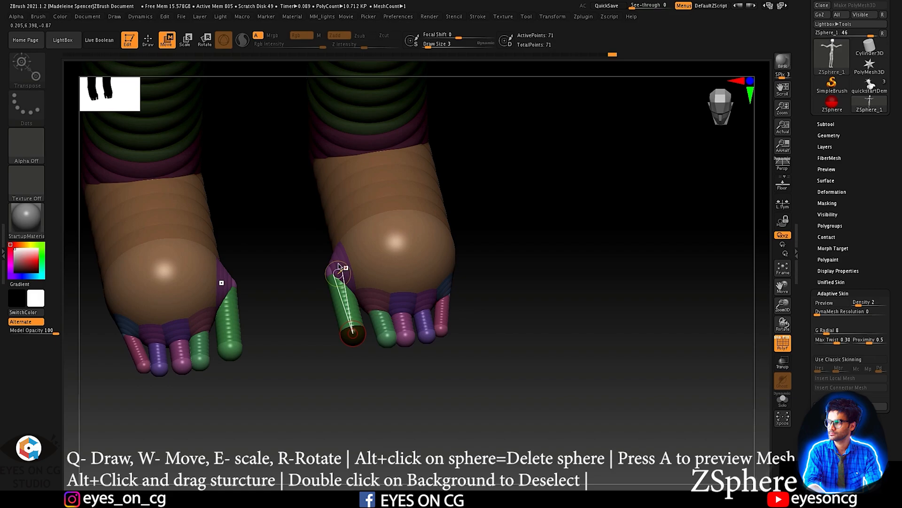
right_drag(314, 270, 395, 268)
right_drag(520, 168, 362, 228)
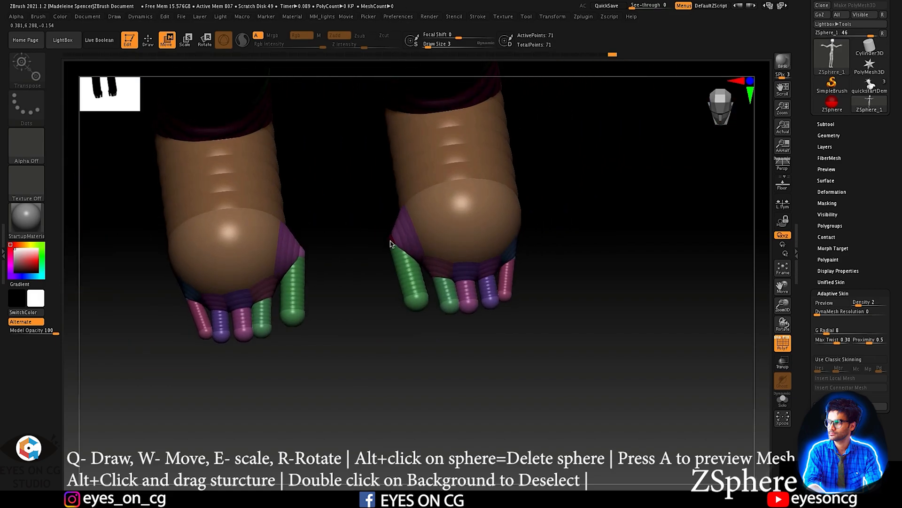
key(a)
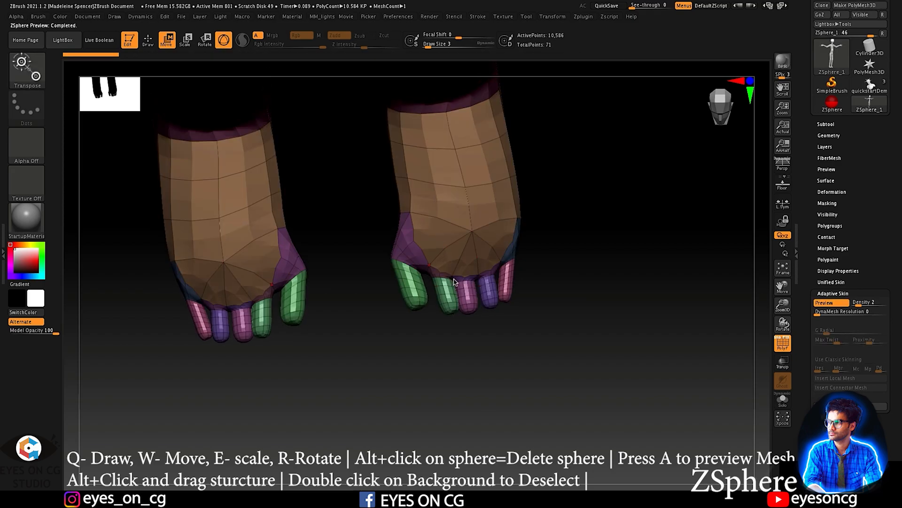
key(a)
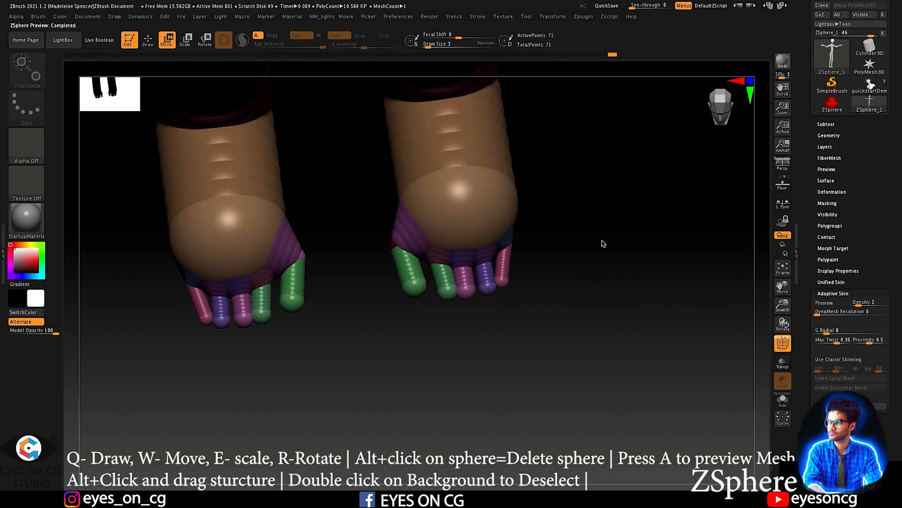
Step: Save the ZSphere figure as a tool named 001
key(f)
drag(506, 245, 534, 216)
alt+drag(583, 294, 531, 263)
drag(802, 221, 814, 206)
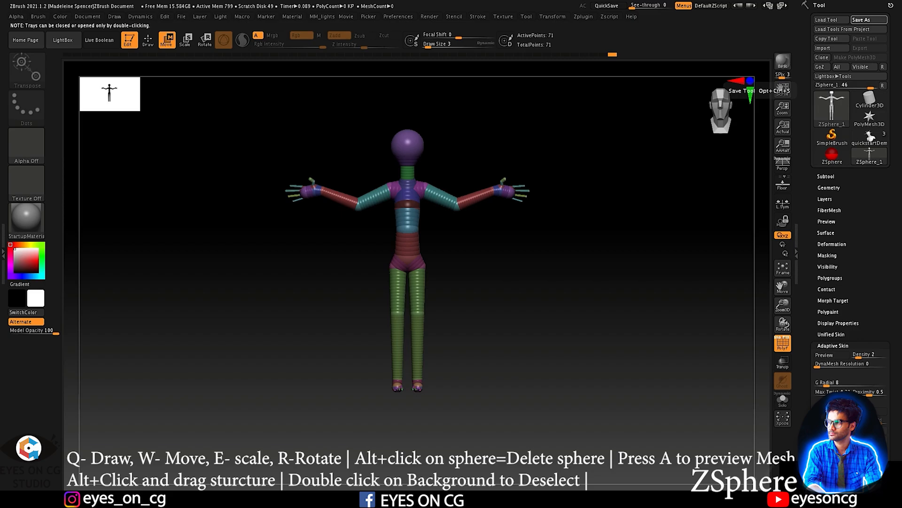
click(869, 20)
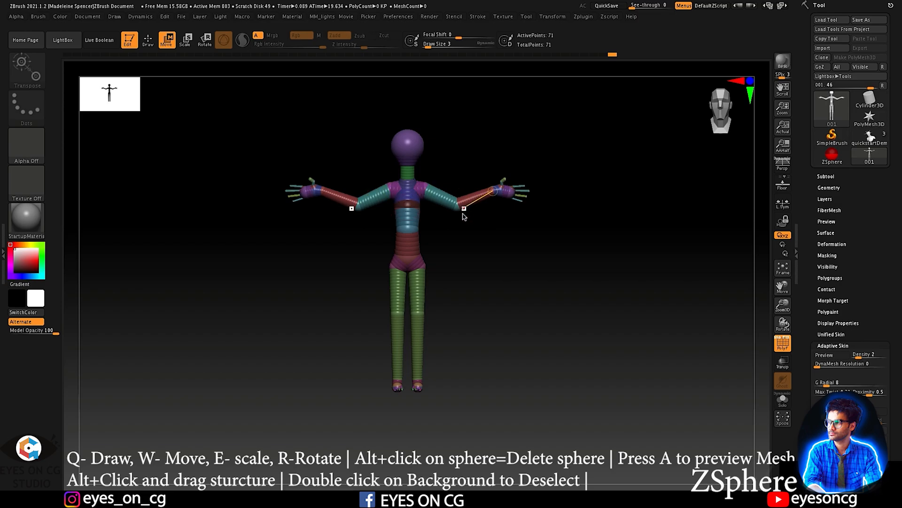
key(e)
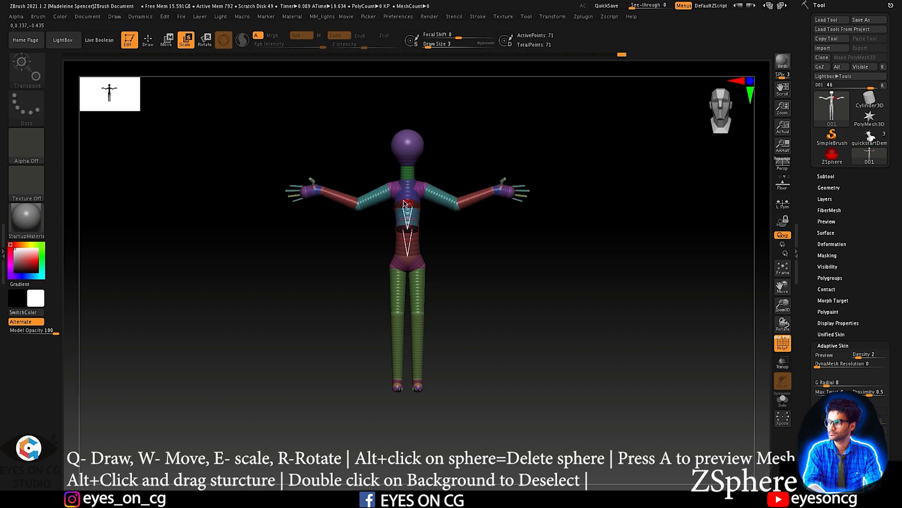
alt+drag(407, 215, 55, 146)
key(ctrl+z)
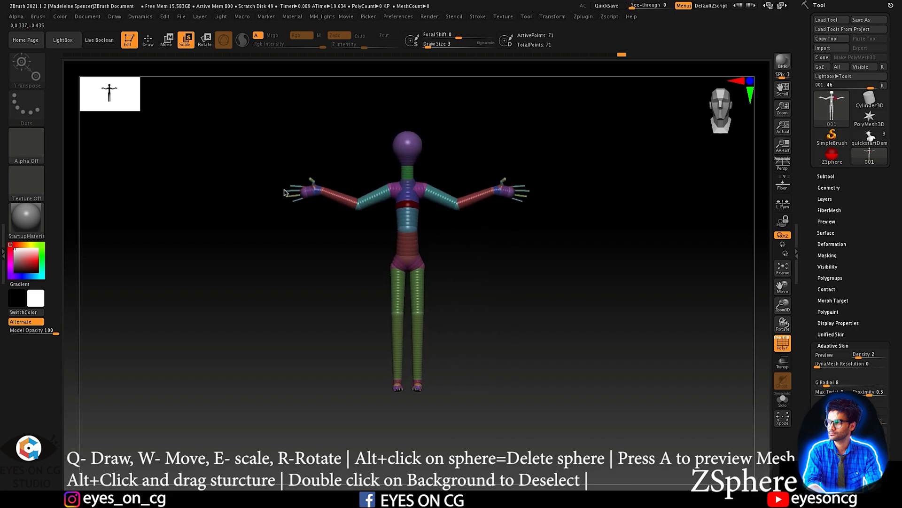
key(ctrl+z)
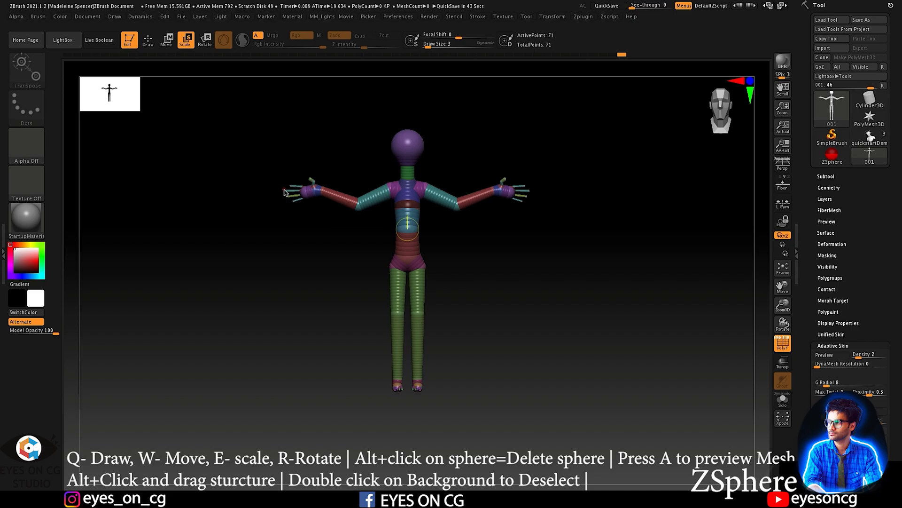
Step: Insert two mirrored joint ZSpheres along each of the four fingers, leaving out the thumb
drag(524, 205, 324, 199)
alt+drag(320, 231, 467, 246)
key(q)
key(a)
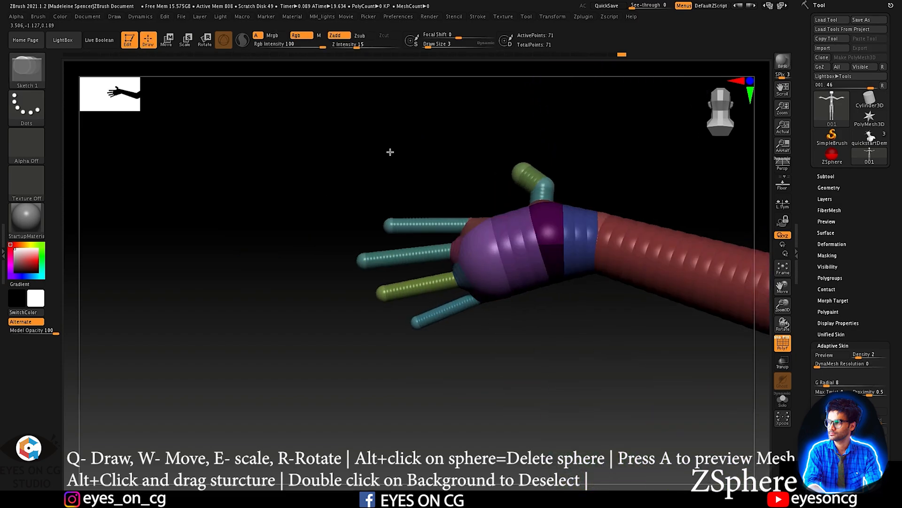
click(427, 226)
click(426, 254)
click(431, 283)
click(452, 308)
click(430, 315)
click(403, 291)
click(387, 258)
click(403, 225)
Step: Rotate the finger segments at their new joints to curl the fingers of both hands
key(w)
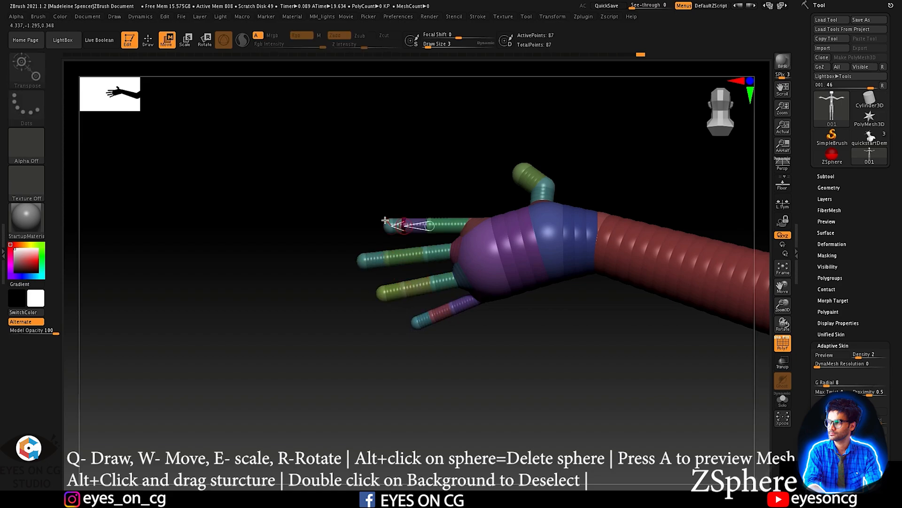
drag(430, 169, 406, 217)
key(r)
drag(430, 267, 421, 109)
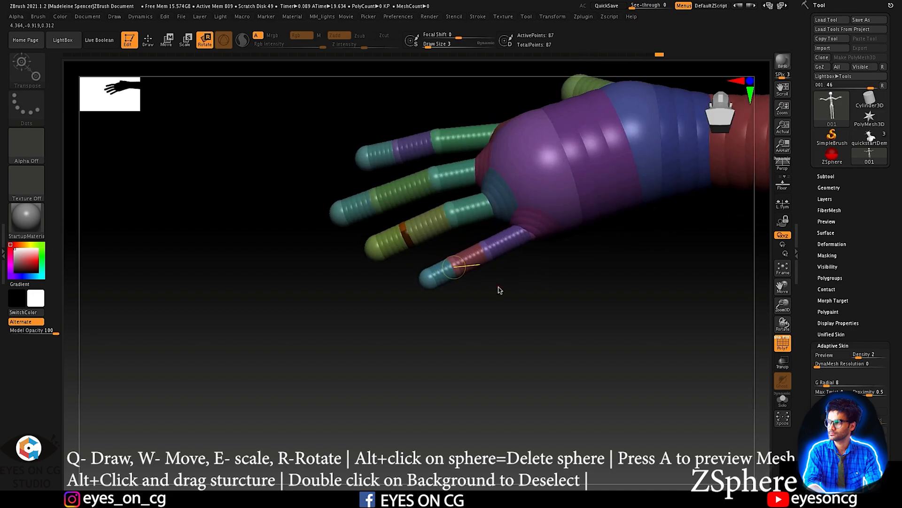
shift+drag(498, 287, 481, 216)
drag(454, 248, 430, 267)
drag(382, 244, 350, 256)
drag(322, 220, 314, 253)
drag(258, 235, 254, 249)
Step: Preview the skin mesh to examine the bent fingers and arm, and return to the ZSpheres
alt+drag(386, 220, 454, 165)
key(a)
mouse_move(409, 250)
shift+mouse_down()
mouse_move(413, 174)
mouse_move(446, 233)
mouse_move(316, 173)
mouse_move(361, 260)
mouse_move(403, 247)
shift+mouse_up()
alt+drag(191, 298, 401, 252)
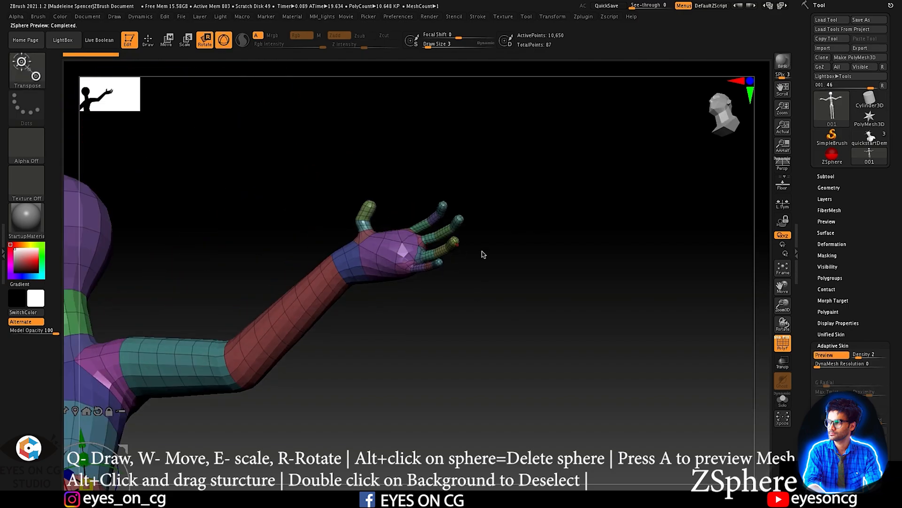
key(a)
alt+drag(554, 265, 518, 269)
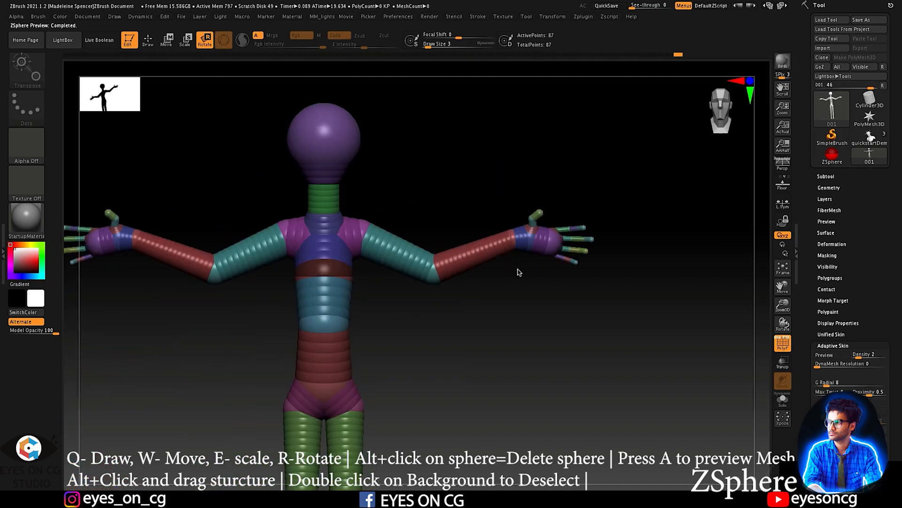
Step: Try adding mirrored eye ZSpheres and a nose ZSphere to the head, preview the skin mesh, and undo them
alt+drag(418, 135, 505, 254)
alt+drag(536, 198, 543, 376)
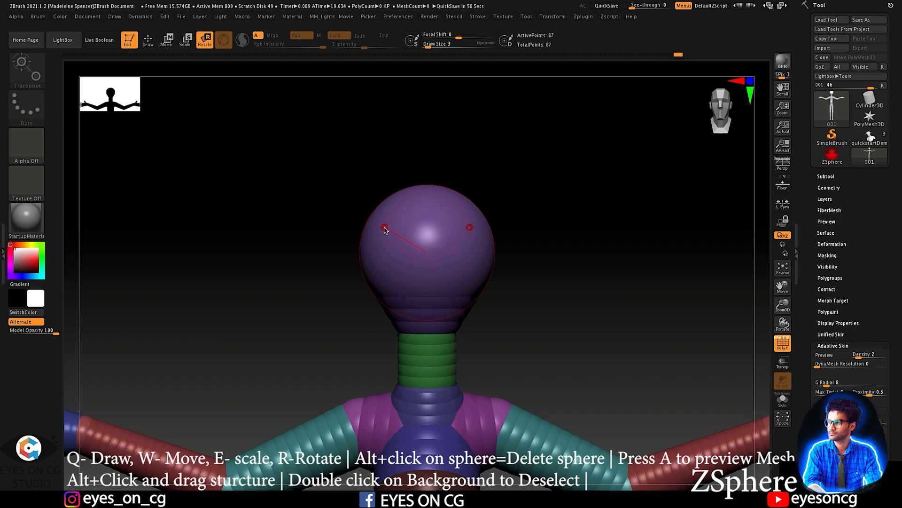
key(q)
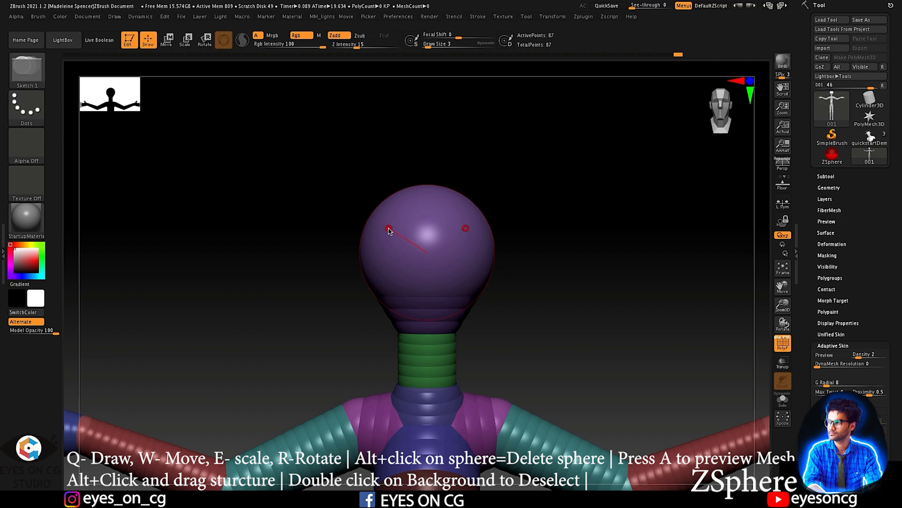
drag(390, 229, 402, 237)
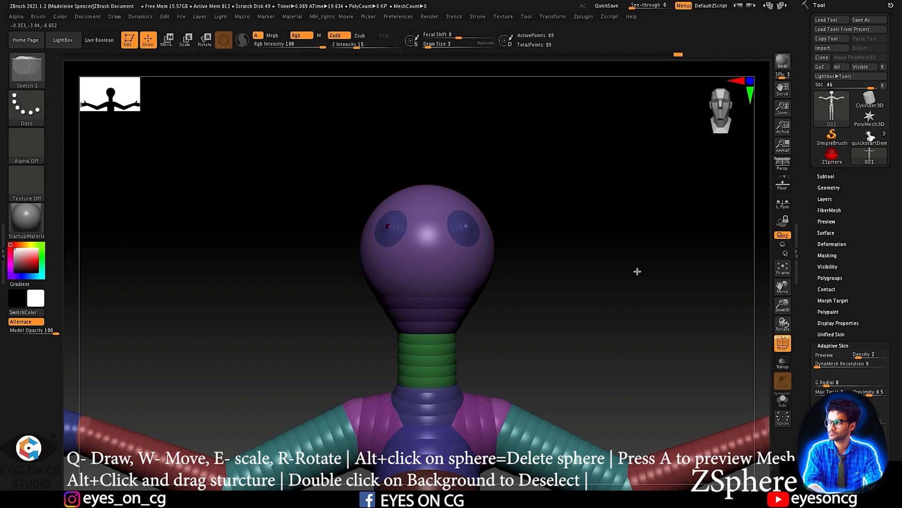
key(a)
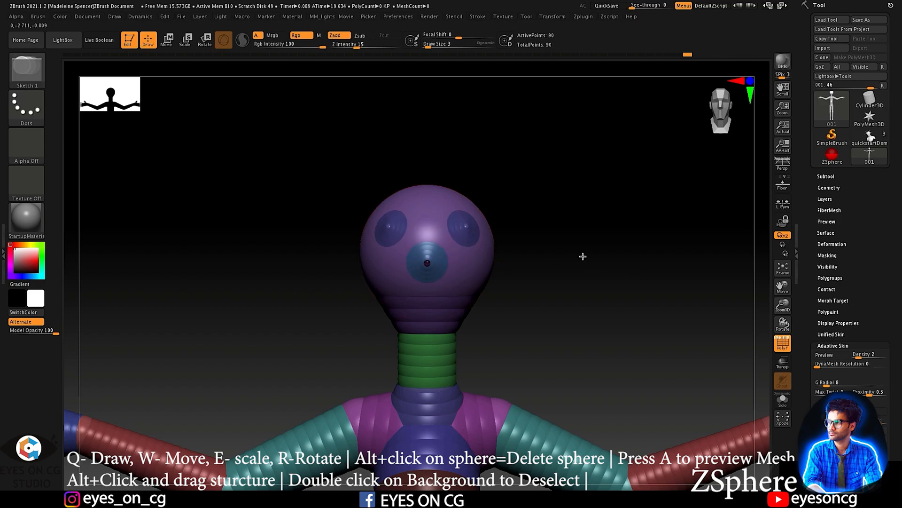
mouse_move(600, 249)
mouse_down()
mouse_move(574, 243)
mouse_move(607, 249)
mouse_up()
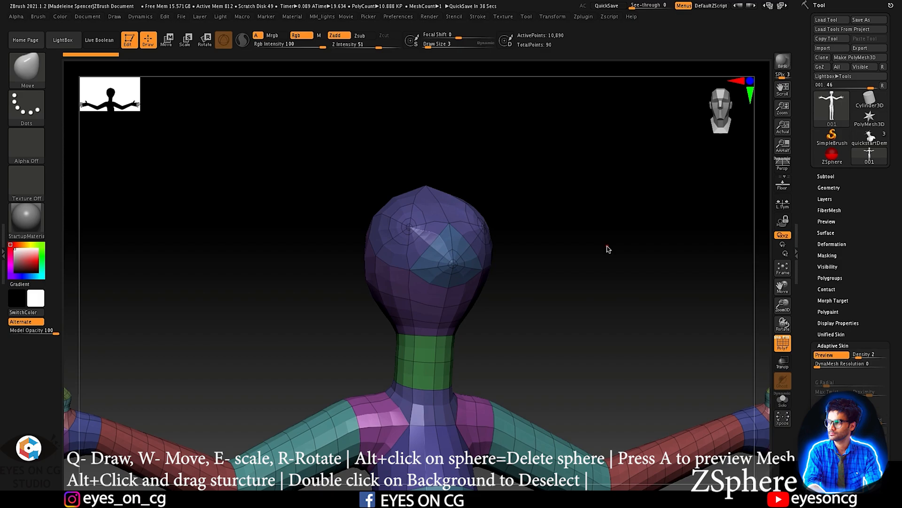
key(a)
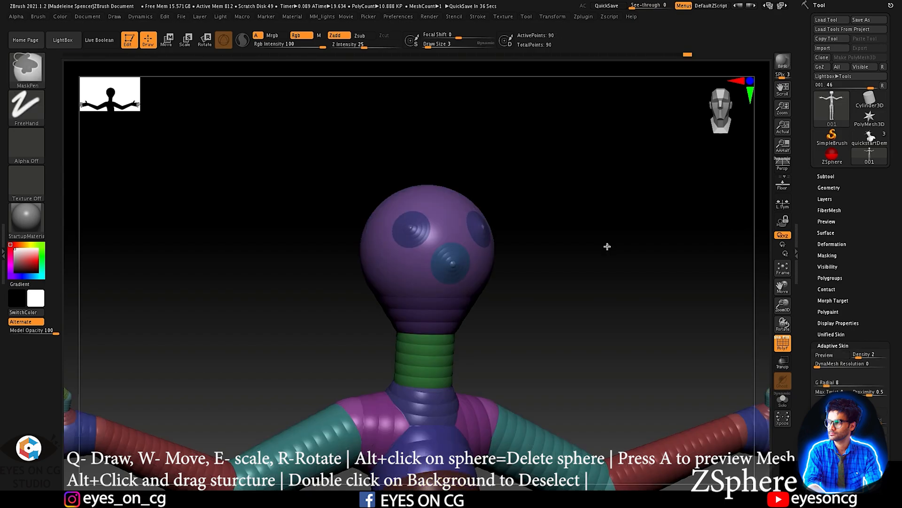
key(ctrl+z)
Step: Rotate the torso, neck and leg chains in side view to bend the figure into a hunched pose
alt+drag(608, 240, 610, 121)
alt+drag(586, 201, 611, 198)
alt+drag(643, 282, 563, 265)
alt+drag(572, 199, 543, 229)
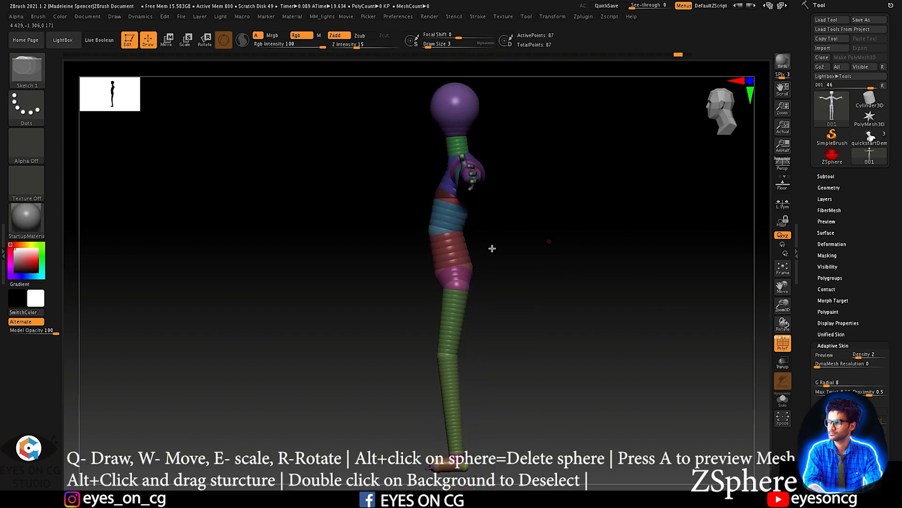
key(r)
mouse_move(451, 221)
mouse_down()
mouse_move(437, 226)
mouse_move(441, 241)
mouse_up()
drag(448, 206, 458, 294)
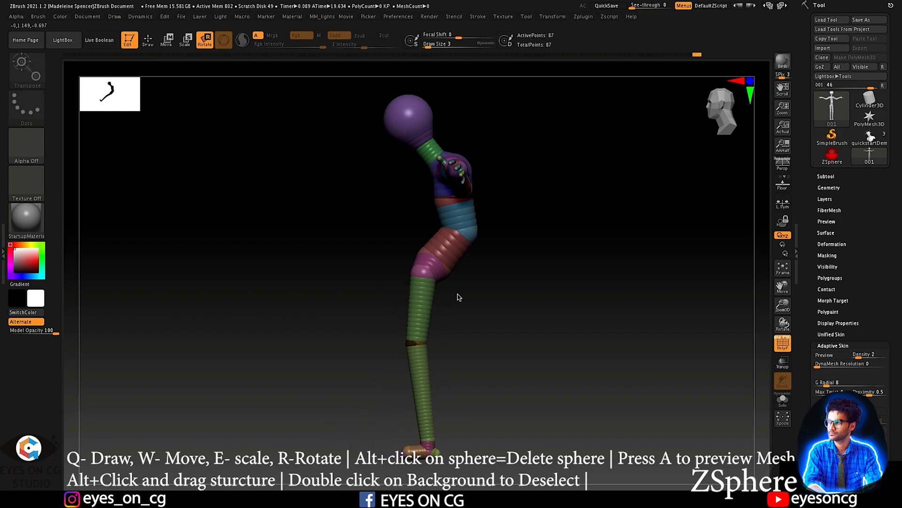
Step: Move the waist ZSphere to smooth the bend of the hunched spine
key(w)
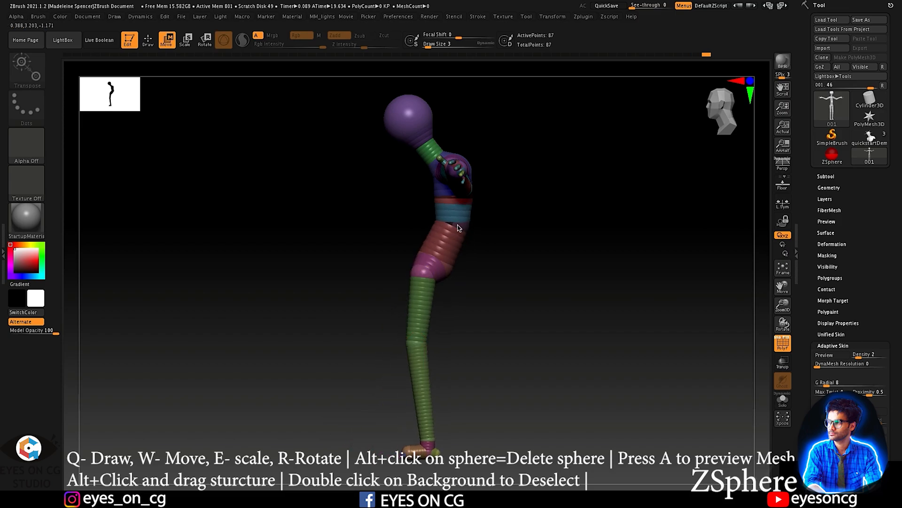
drag(447, 260, 558, 189)
drag(572, 260, 436, 171)
Step: Rotate both upper arms down toward the body and preview the posed skin mesh
key(r)
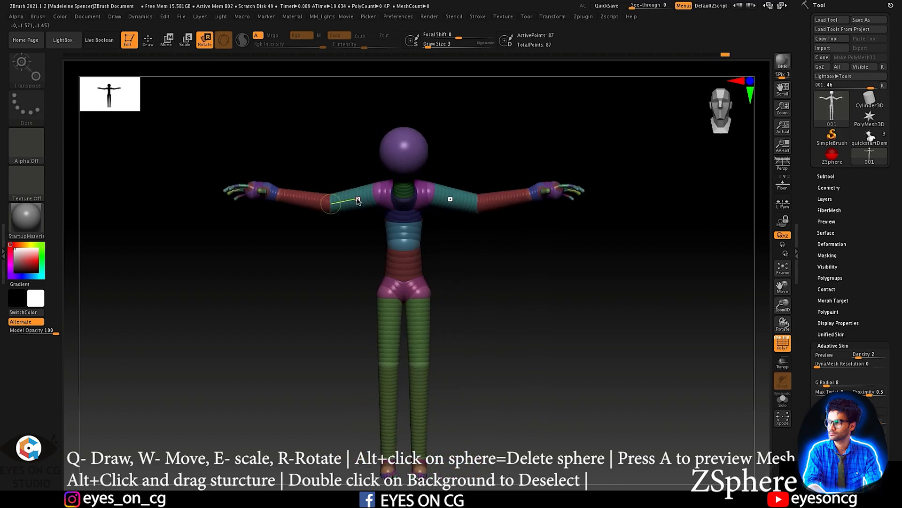
drag(338, 209, 369, 194)
key(w)
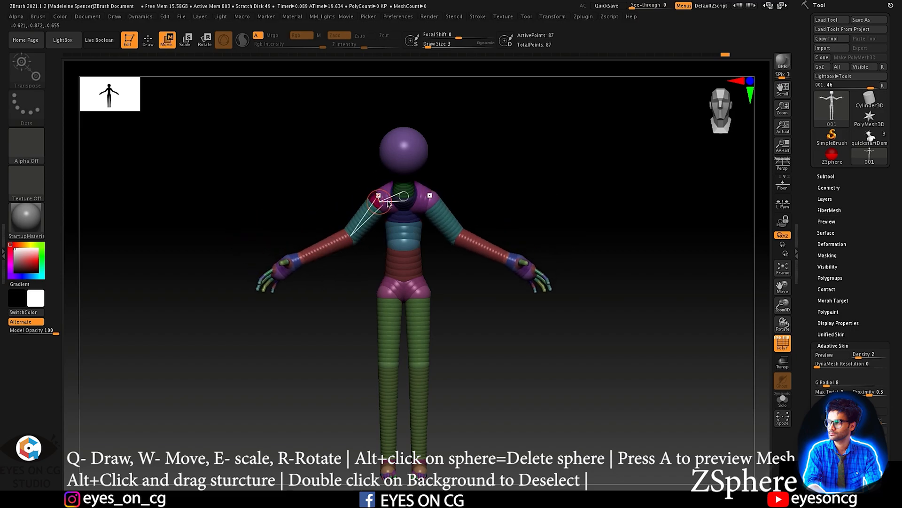
key(a)
mouse_move(481, 189)
mouse_down()
mouse_move(467, 196)
mouse_move(521, 196)
mouse_move(470, 197)
mouse_up()
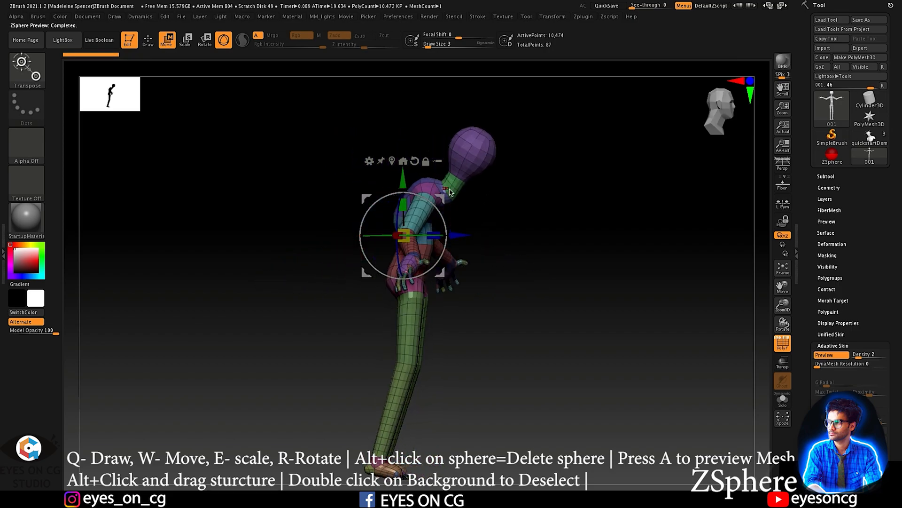
Step: Rotate the lower legs in side view and move the ankles and feet upward to shorten the legs
key(a)
alt+drag(528, 204, 491, 203)
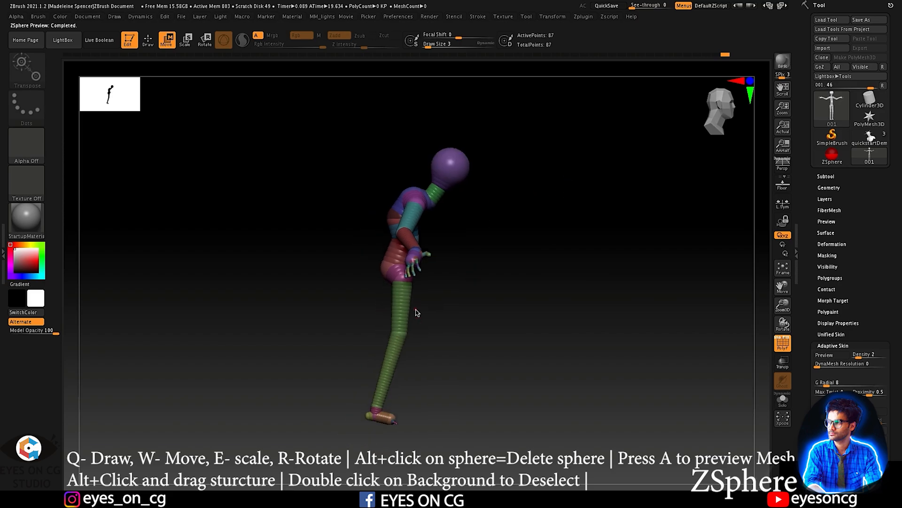
key(r)
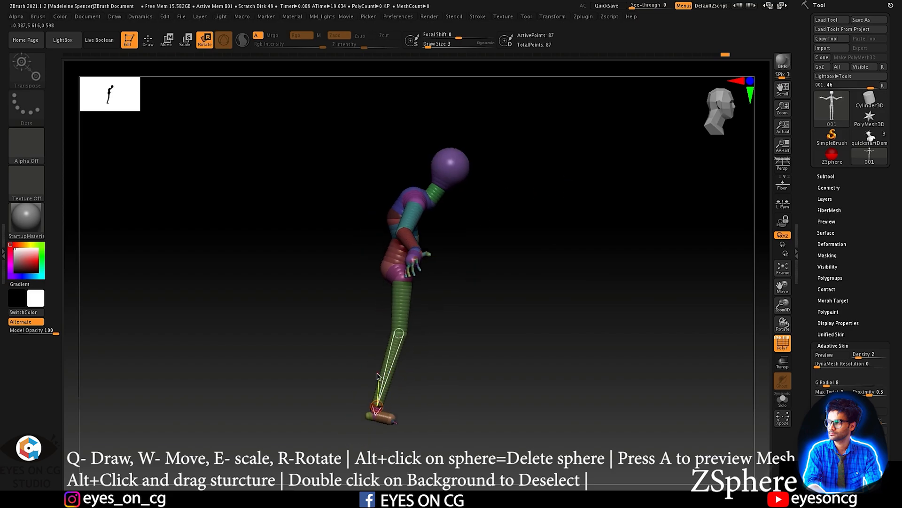
mouse_move(380, 379)
mouse_down()
mouse_move(382, 388)
mouse_move(390, 369)
mouse_up()
key(w)
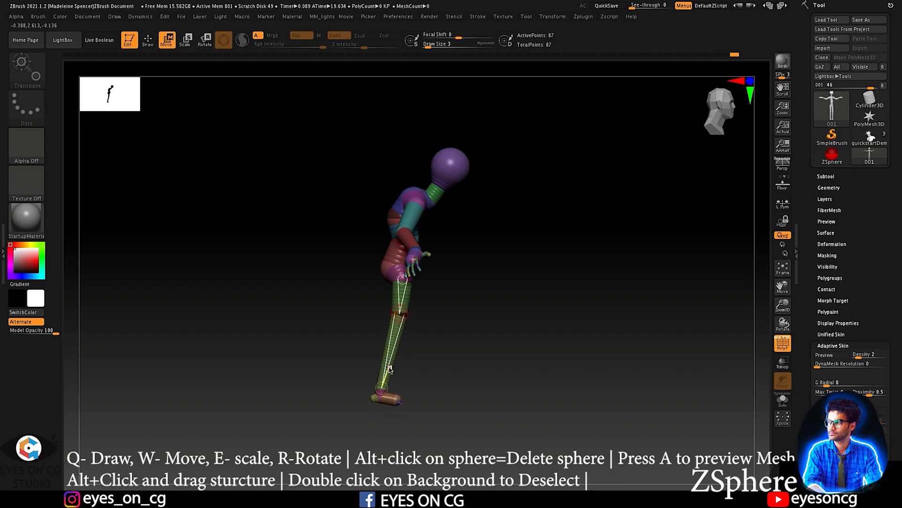
ctrl+right_drag(414, 353, 483, 324)
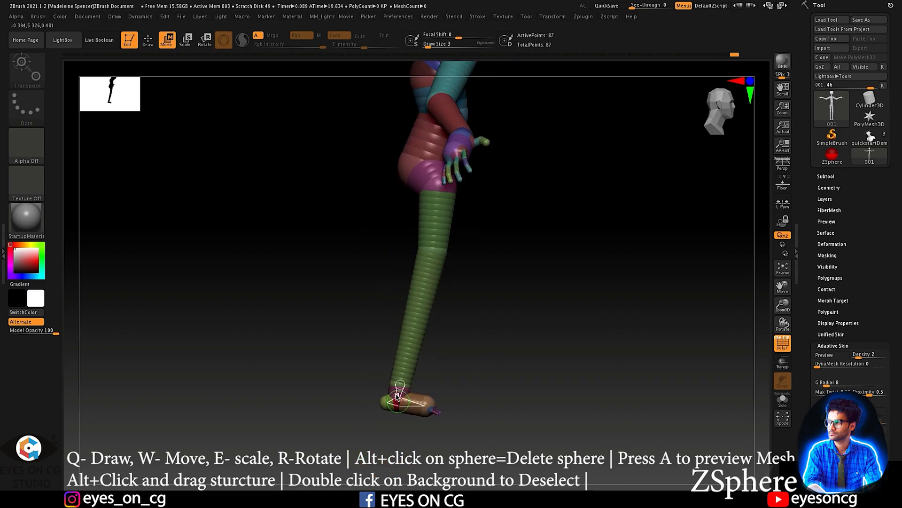
drag(397, 394, 407, 349)
Step: Add a ZSphere at the back of the pelvis and pull a child sphere out of it into a long tail
ctrl+right_drag(505, 280, 478, 240)
alt+right_drag(478, 241, 557, 302)
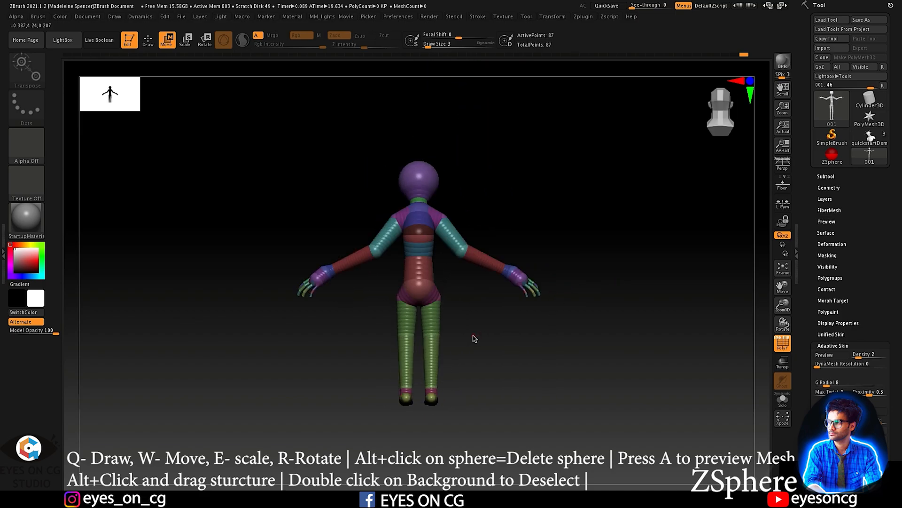
key(q)
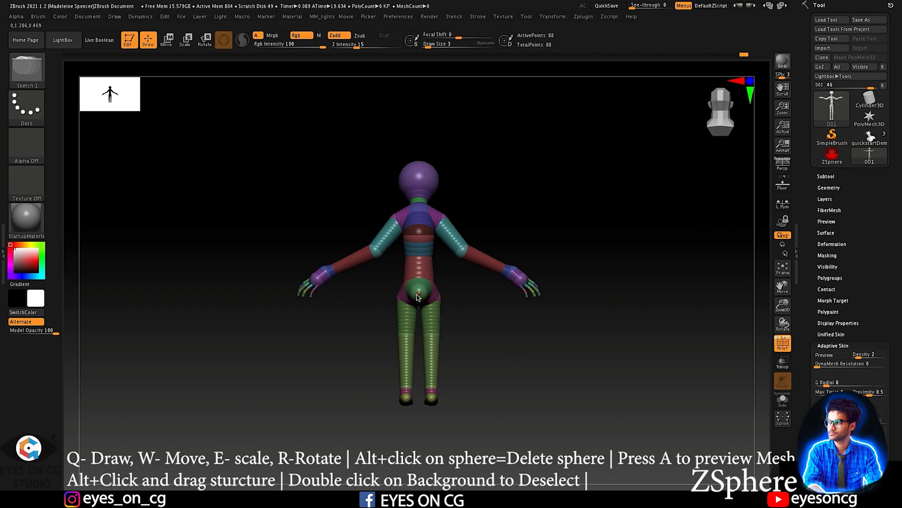
right_drag(419, 300, 444, 297)
key(w)
drag(418, 291, 484, 310)
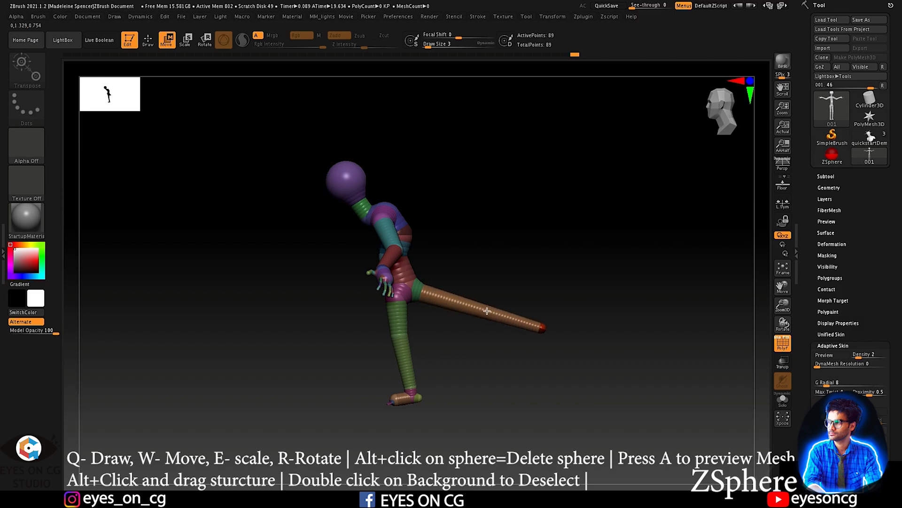
Step: Insert three joint ZSpheres along the tail and bend it into an upward curve, previewing the skin mesh
key(q)
click(442, 300)
click(477, 309)
click(511, 319)
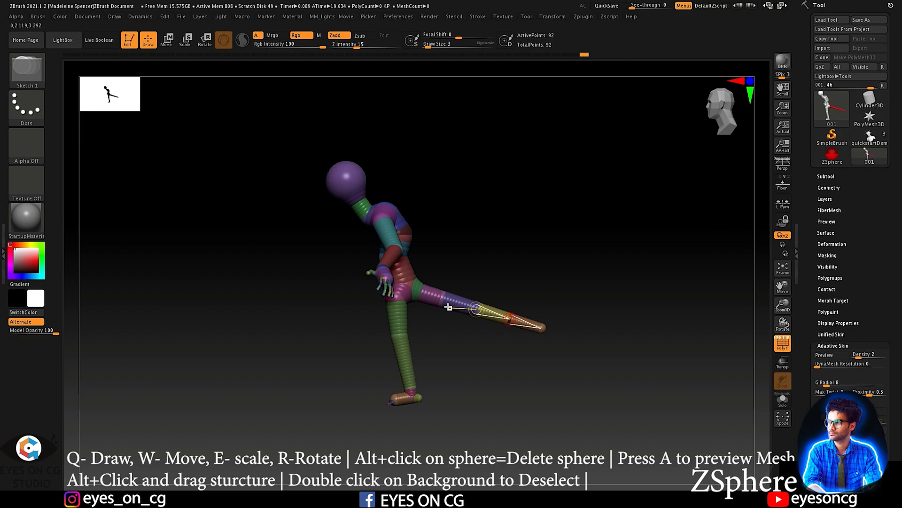
key(w)
mouse_move(441, 305)
mouse_down()
mouse_move(433, 320)
mouse_move(439, 314)
mouse_move(468, 341)
mouse_move(506, 345)
mouse_move(499, 320)
mouse_up()
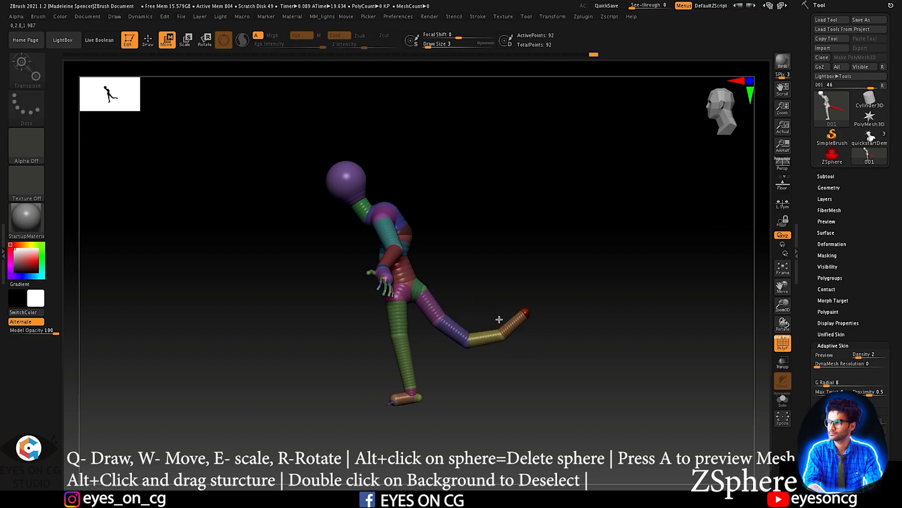
key(a)
drag(488, 268, 566, 212)
key(a)
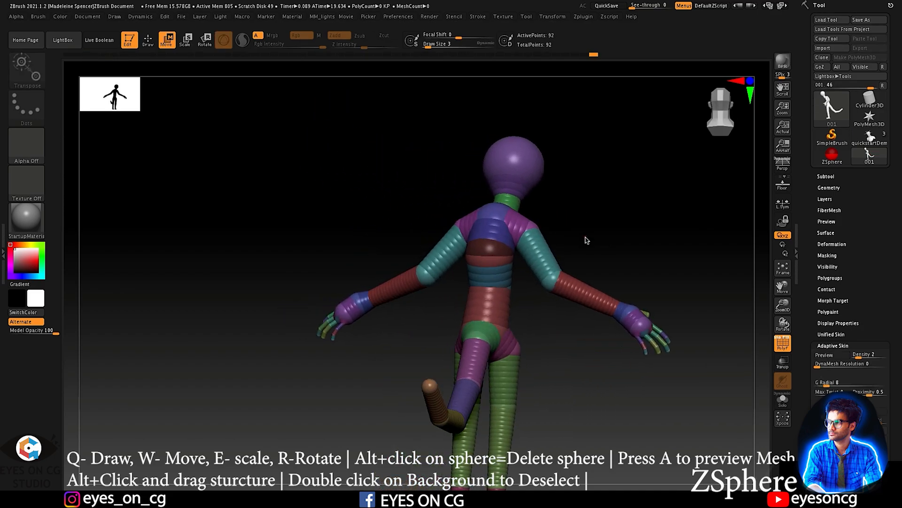
Step: Add mirrored ZSpheres on the upper back and pull them outward and up into two long straight wing bones
key(q)
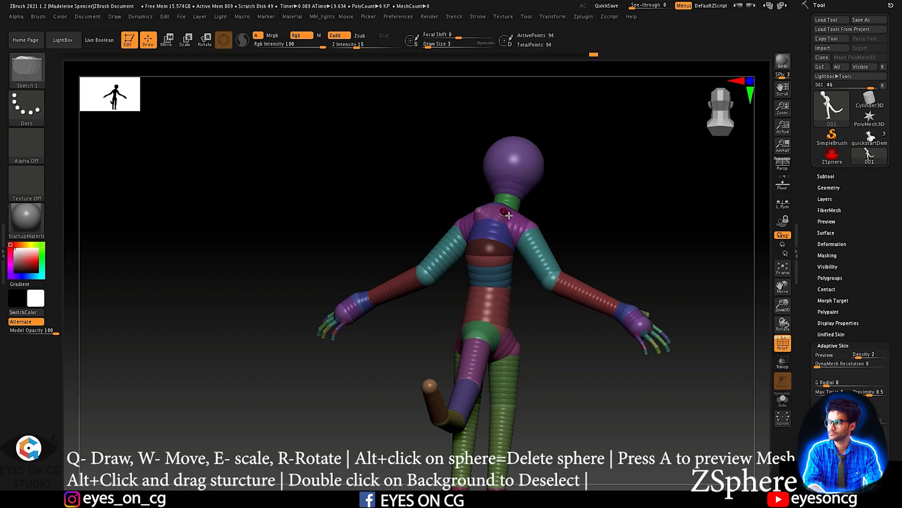
click(509, 216)
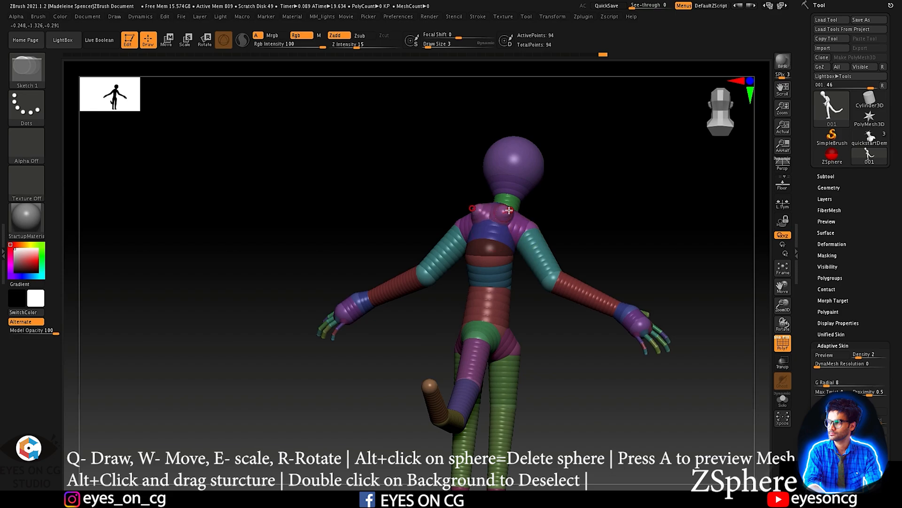
drag(511, 211, 515, 213)
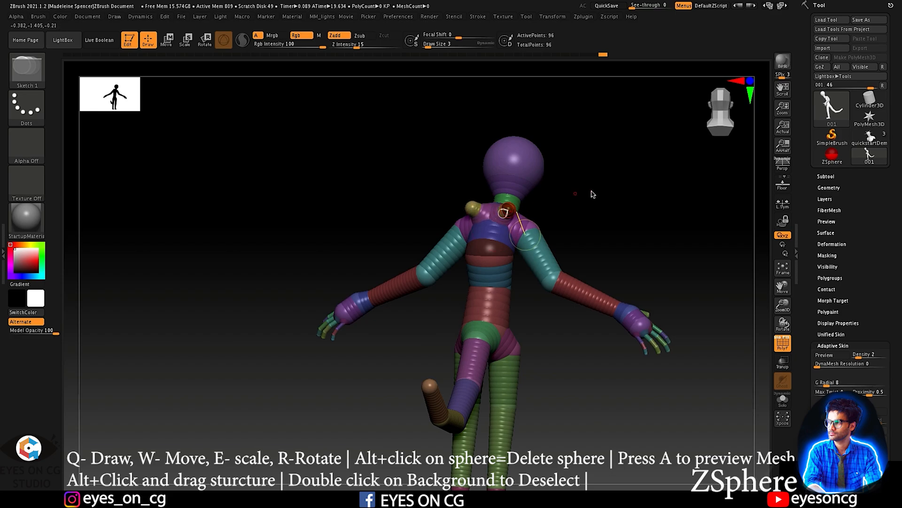
shift+drag(591, 194, 616, 194)
key(w)
drag(515, 207, 719, 78)
alt+drag(675, 207, 579, 263)
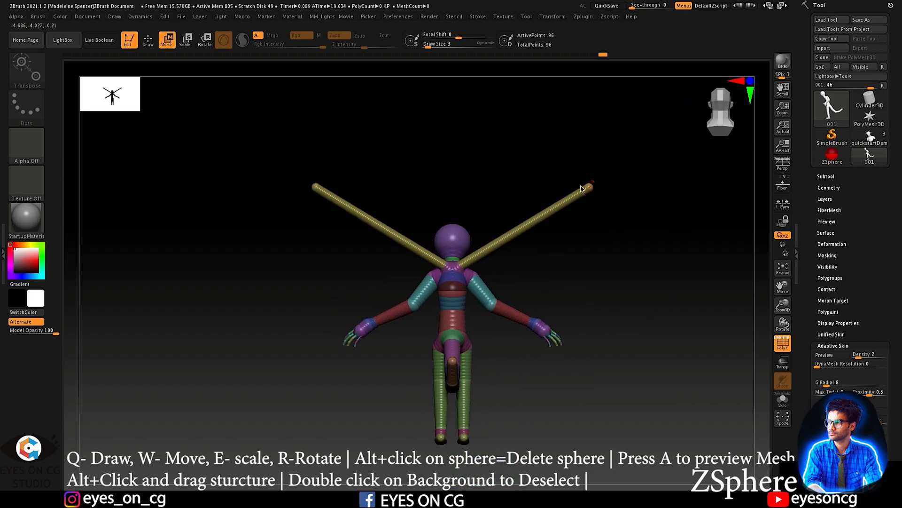
Step: Insert three mirrored joint ZSpheres along the wing bones
key(q)
click(498, 243)
click(524, 226)
click(552, 209)
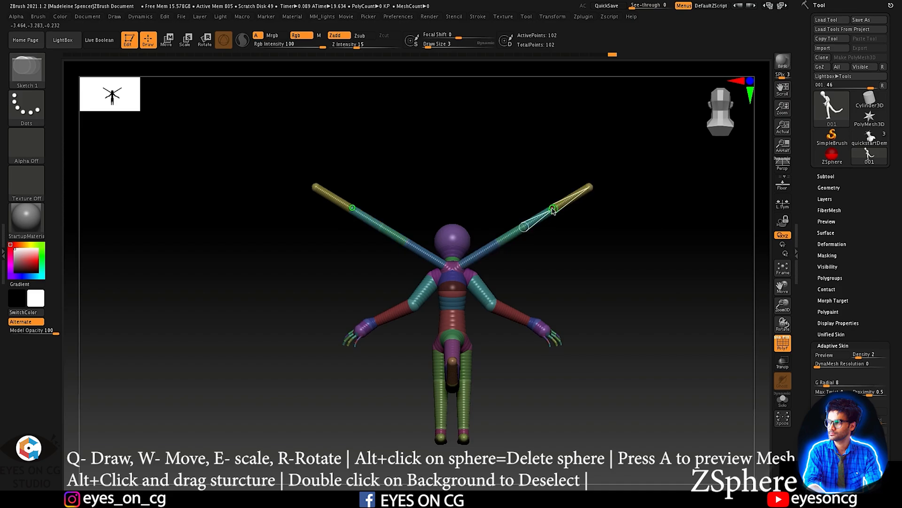
Step: Move the wing tips outward and down and reposition the inner joints to form arched wings
key(r)
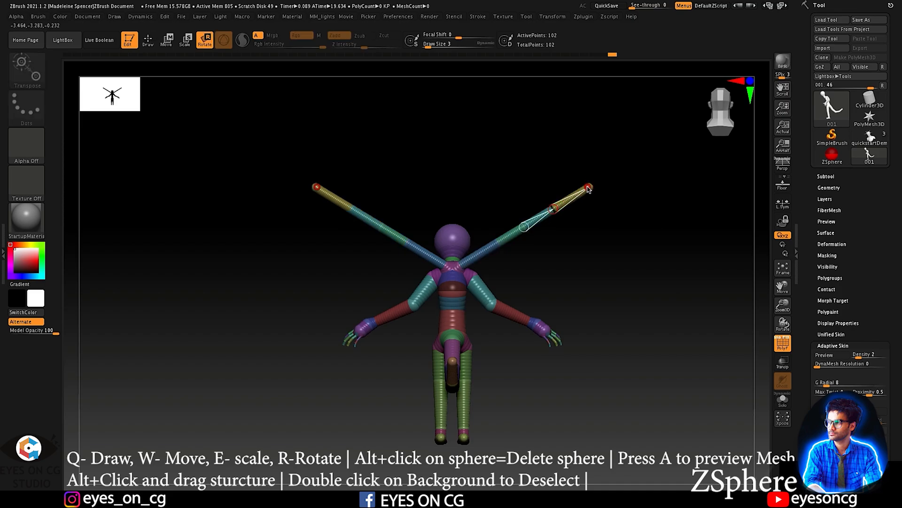
key(w)
drag(588, 188, 660, 309)
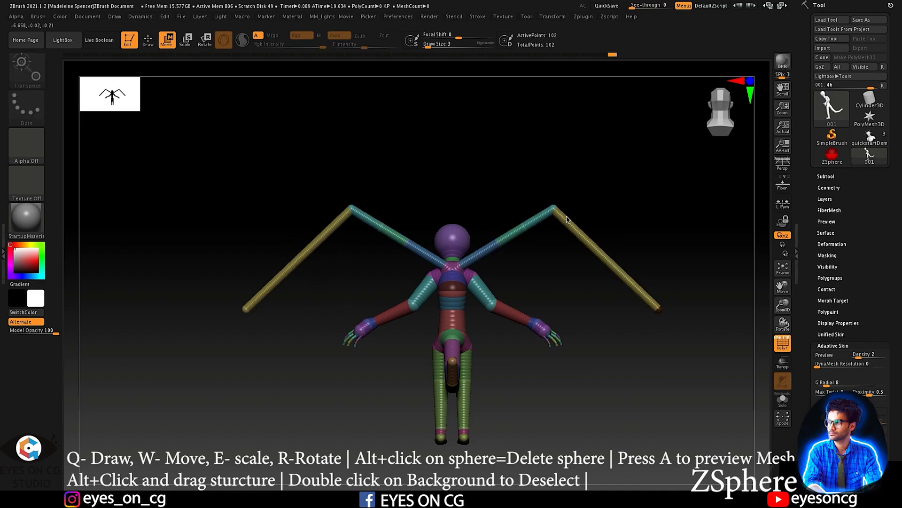
drag(553, 207, 619, 258)
drag(540, 231, 550, 219)
Step: Rotate the wings at their base so they sweep behind the back
drag(523, 171, 528, 237)
mouse_move(522, 197)
alt+mouse_down()
mouse_move(525, 185)
mouse_move(518, 190)
alt+mouse_up()
key(r)
drag(444, 262, 414, 316)
alt+drag(541, 152, 525, 54)
shift+drag(470, 103, 441, 133)
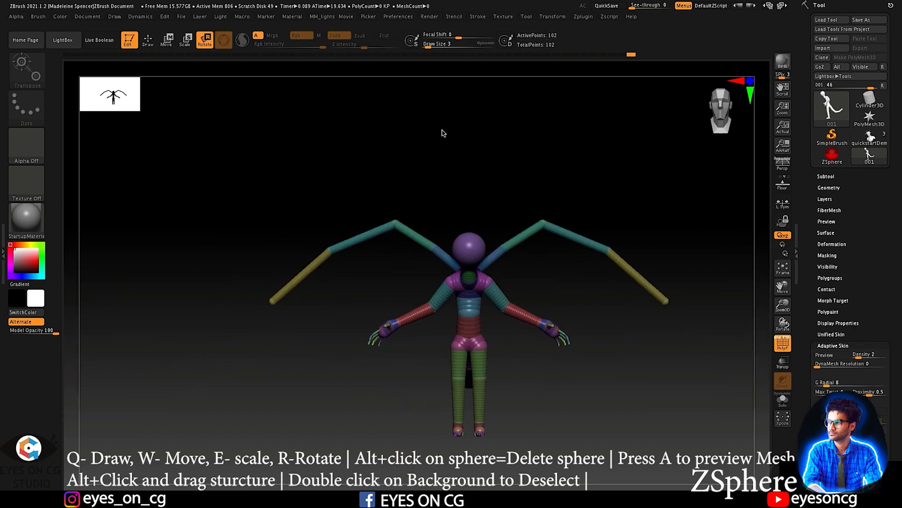
Step: Move the outer joint of both wings slightly upward in front view
alt+drag(383, 187, 430, 162)
key(q)
click(374, 229)
key(w)
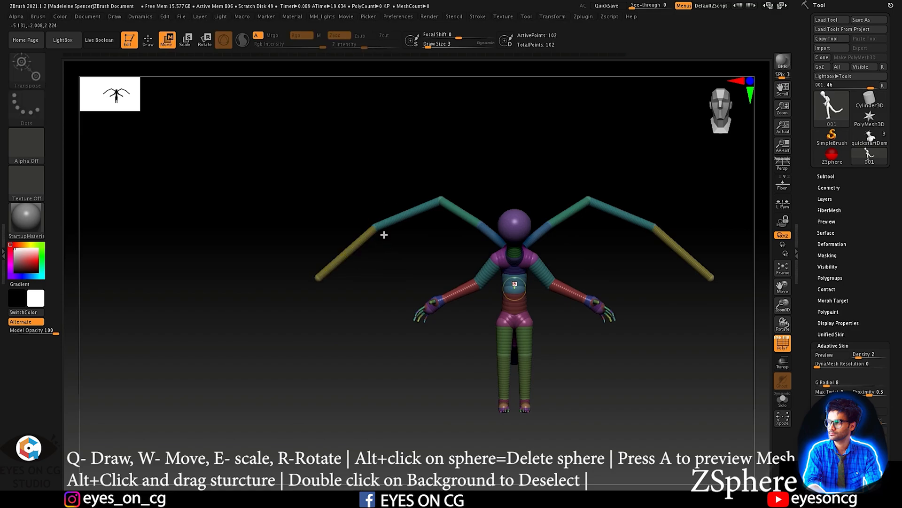
drag(371, 229, 371, 222)
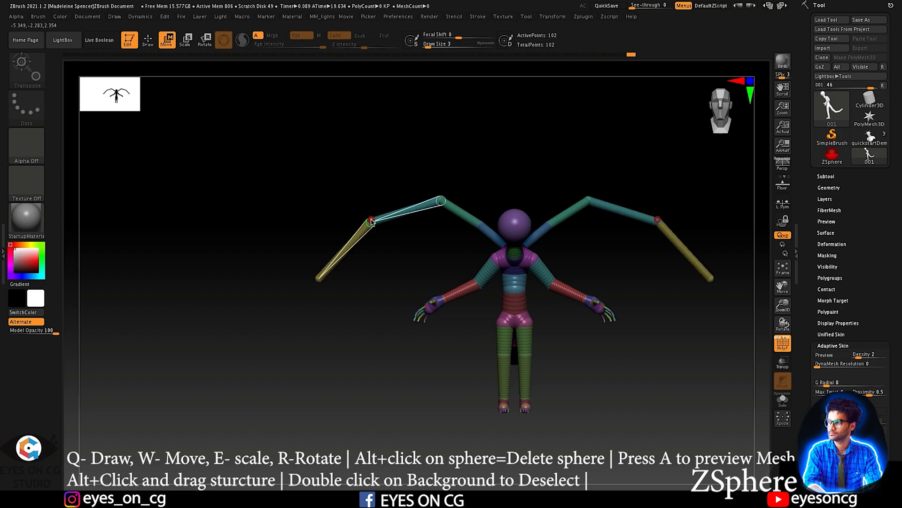
Step: Add mirrored child ZSpheres at the three joints of each wing
key(q)
mouse_move(447, 249)
ctrl+right_down()
mouse_move(467, 247)
mouse_move(505, 182)
mouse_move(555, 159)
ctrl+right_up()
click(574, 258)
click(444, 209)
click(294, 232)
Step: Move the new ZSpheres slightly away from the wing joints as short stubs and preview the skin mesh
key(w)
drag(297, 230, 300, 237)
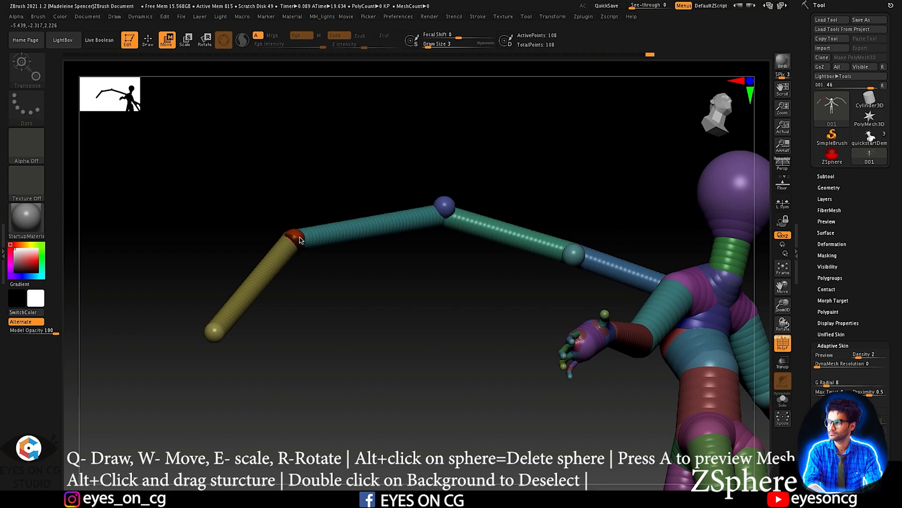
mouse_move(462, 201)
mouse_down()
mouse_move(510, 203)
mouse_move(472, 201)
mouse_up()
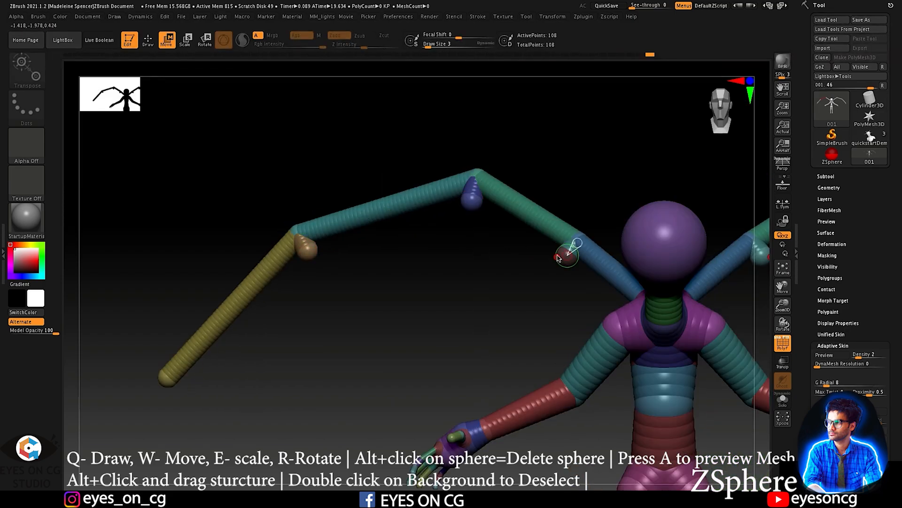
key(a)
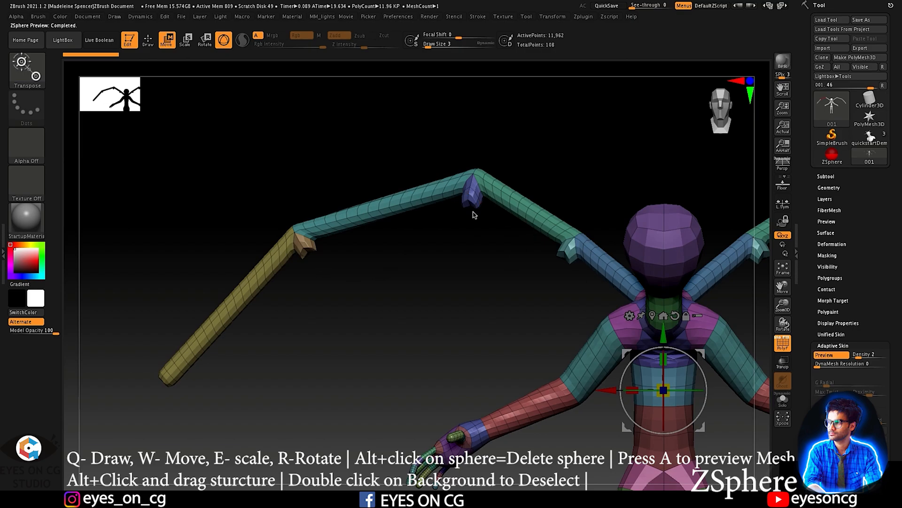
key(a)
drag(472, 214, 414, 210)
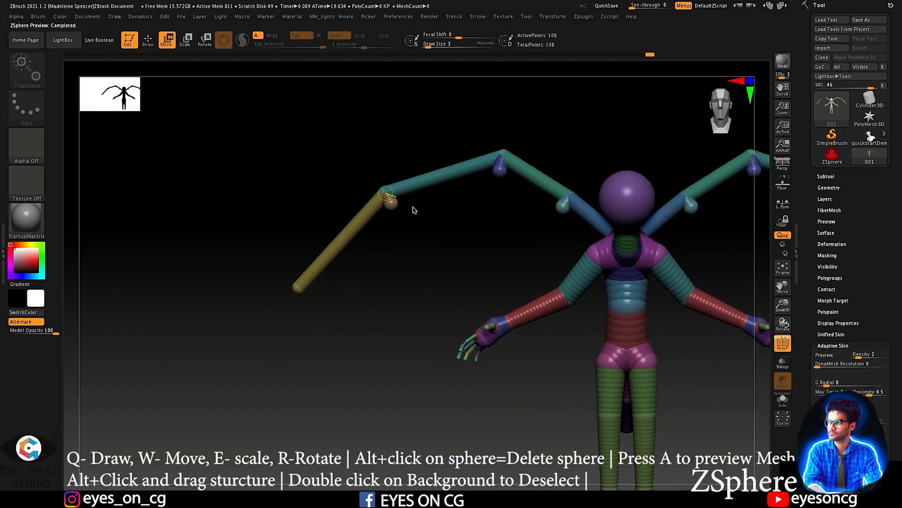
Step: Add a ZSphere to the end of each wing stub and pull them down into three long hanging struts per wing
key(q)
click(393, 209)
click(498, 174)
click(559, 210)
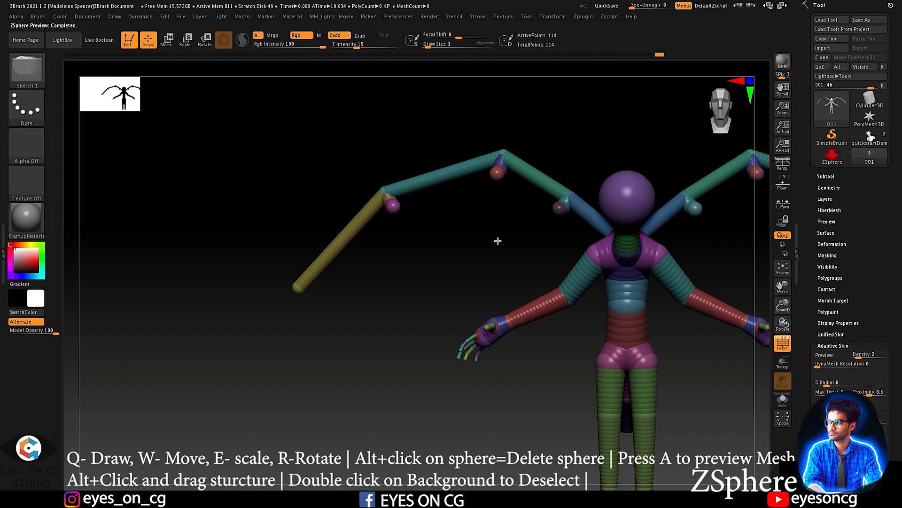
key(w)
drag(562, 209, 557, 391)
drag(497, 178, 482, 374)
drag(391, 207, 388, 371)
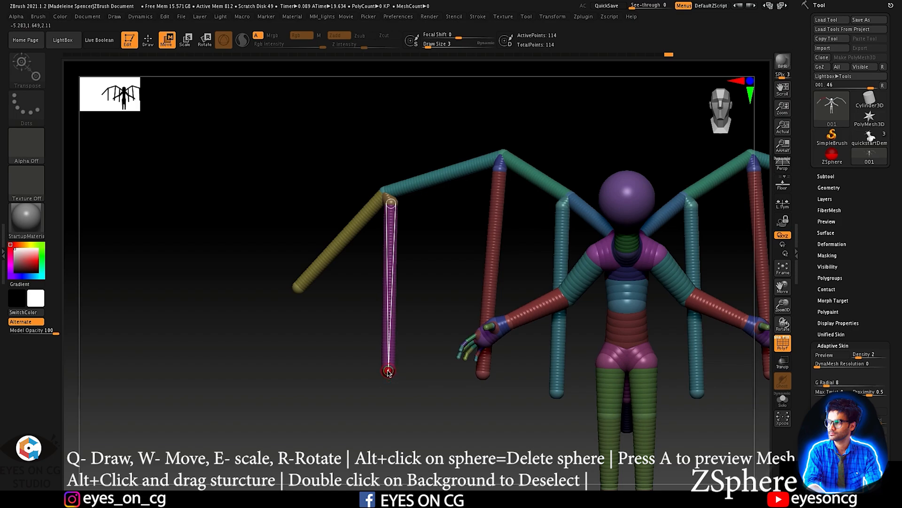
Step: Insert a middle joint ZSphere in each hanging strut and in the outermost wing segment
key(e)
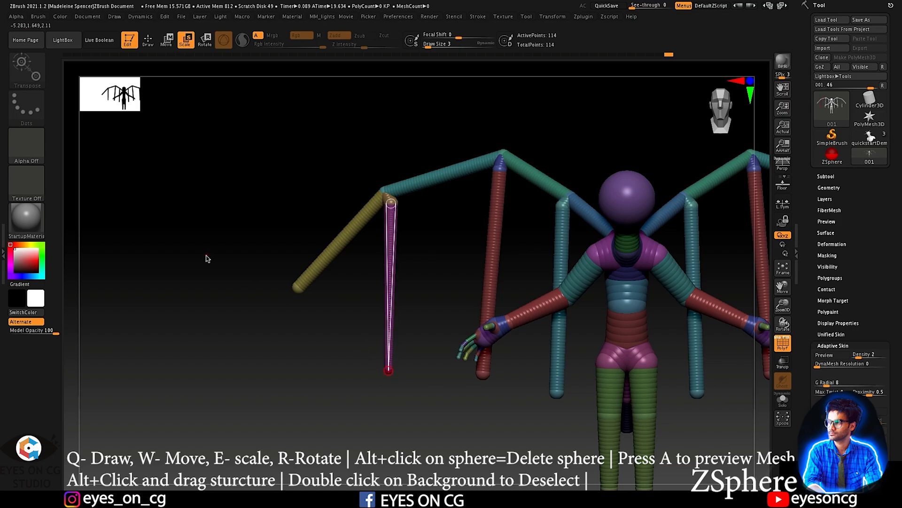
key(q)
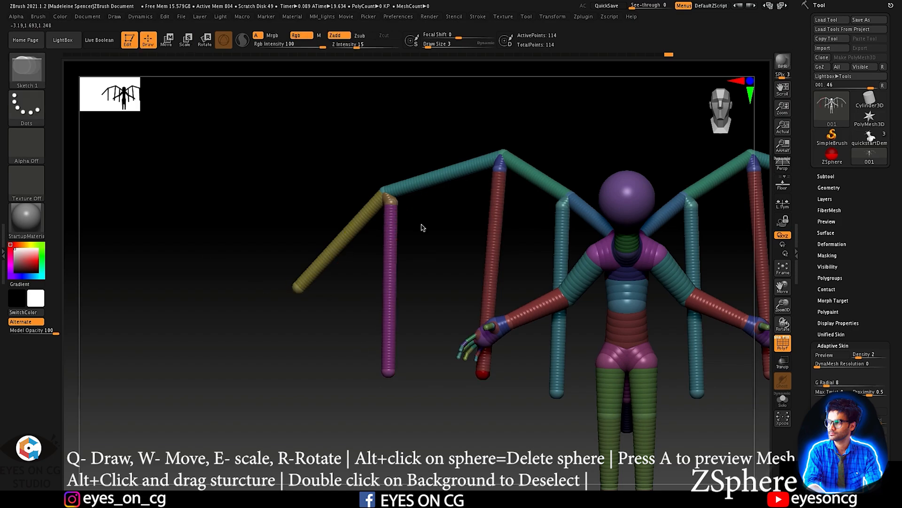
click(393, 281)
click(492, 266)
click(560, 273)
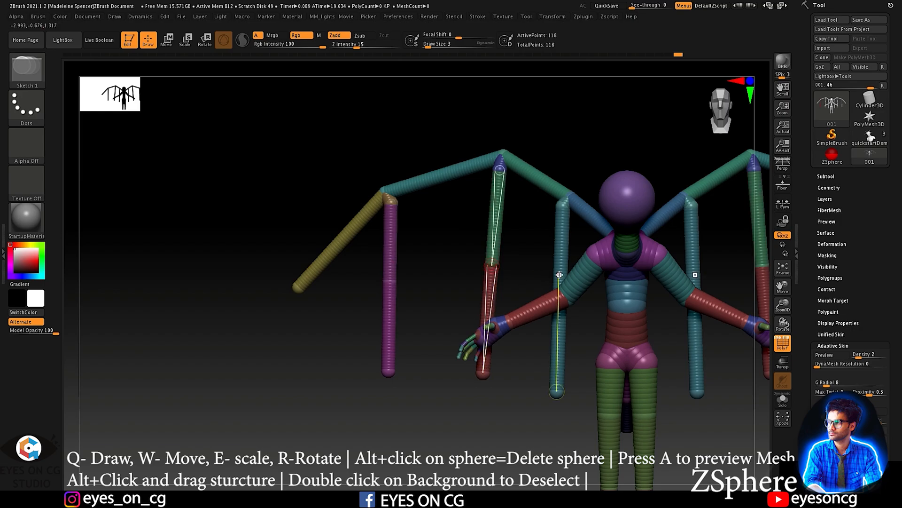
click(337, 236)
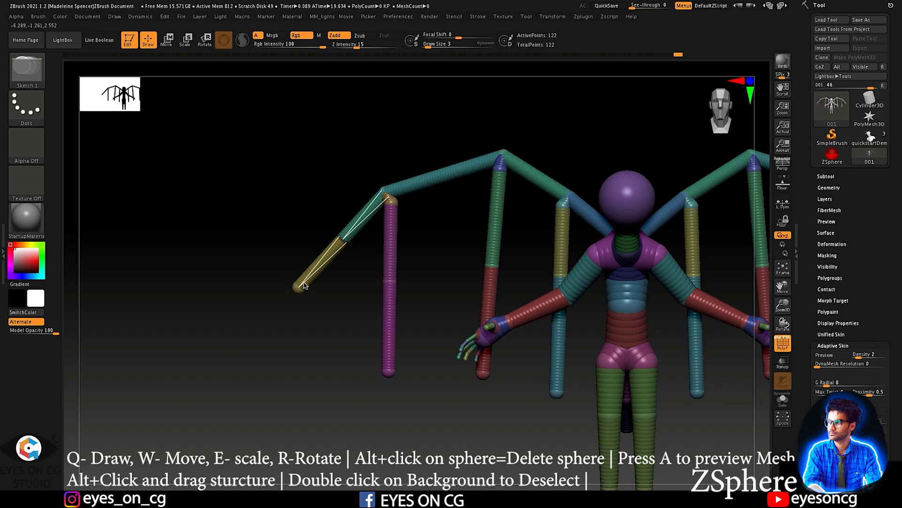
Step: Move the wing tip and the middle joint of the outermost segment outward to extend the wing's arch
key(w)
drag(305, 279, 259, 314)
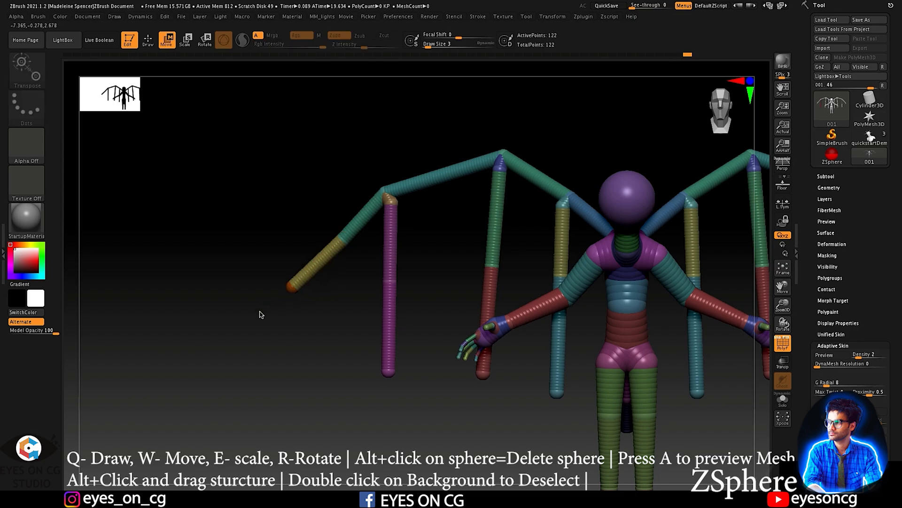
drag(343, 238, 309, 232)
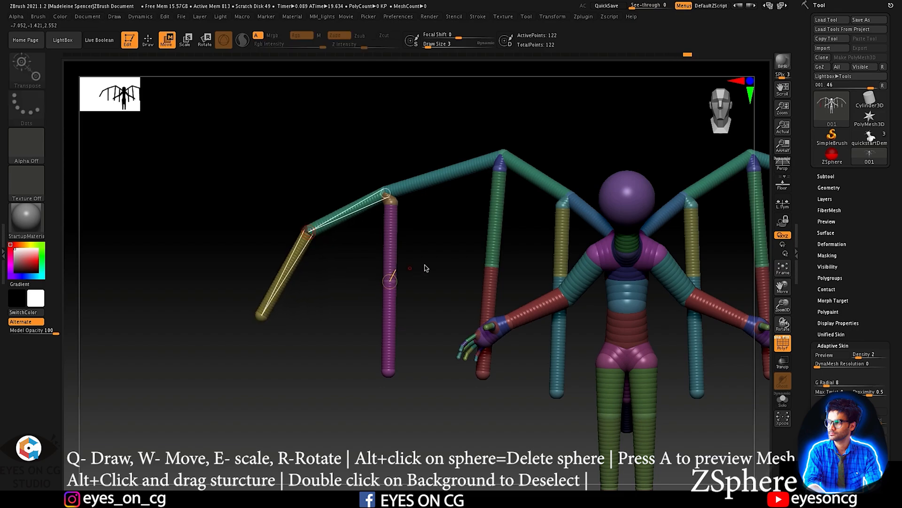
Step: Move the middle joints of the hanging wing struts backward in side view to bend the struts
drag(423, 267, 383, 266)
drag(435, 276, 423, 276)
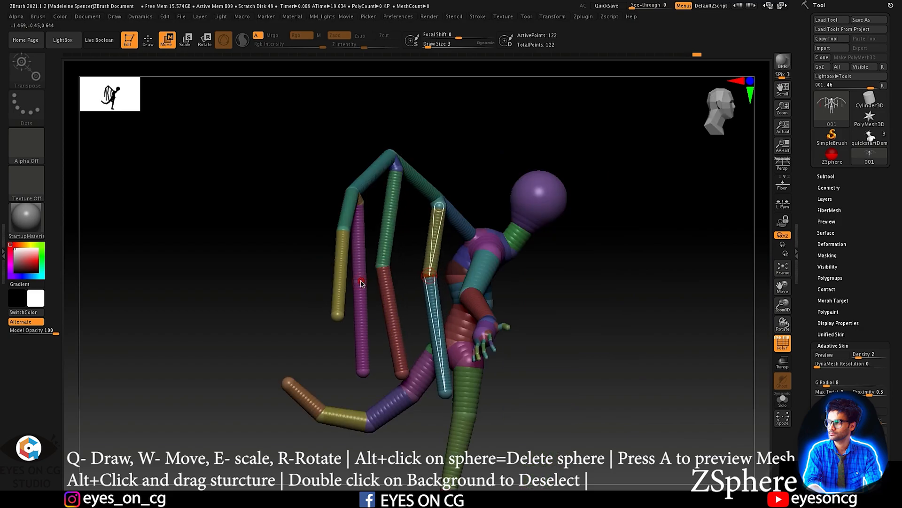
Step: Scale down the three hanging struts of each wing so they become thinner than the main wing arch
drag(514, 150, 482, 116)
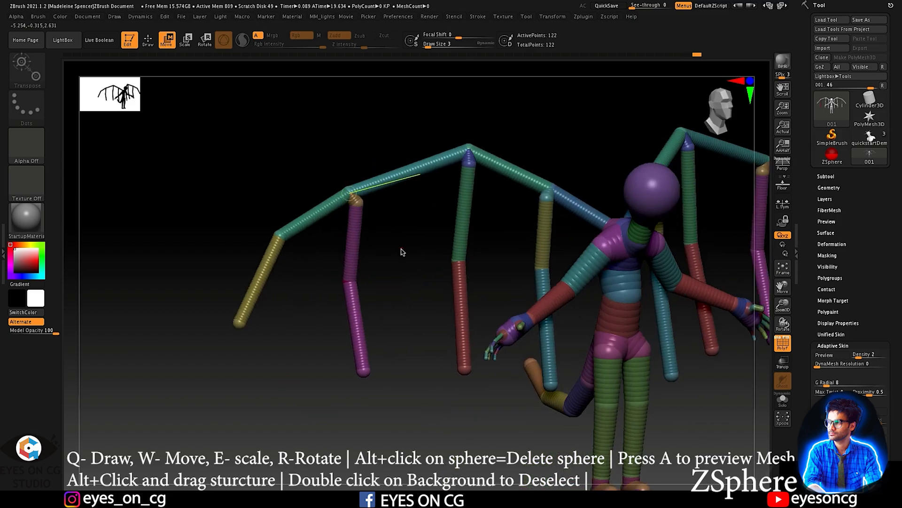
key(e)
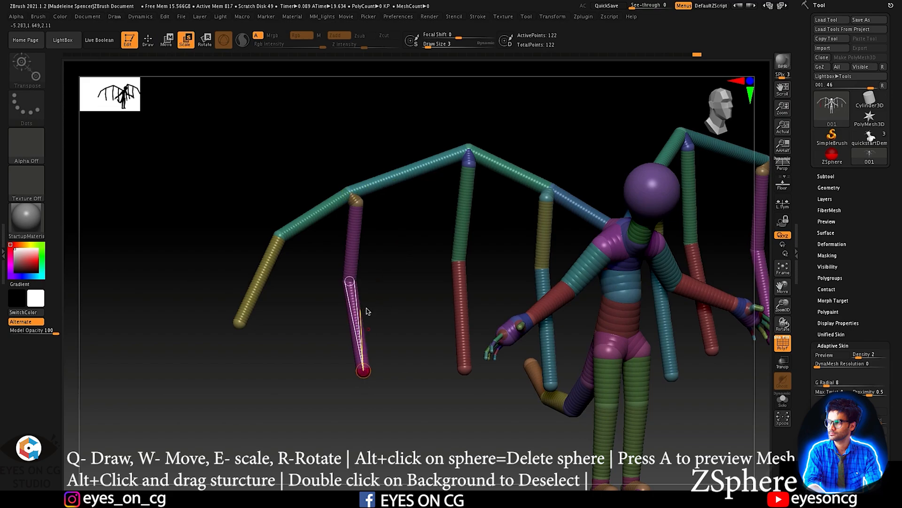
drag(352, 322, 239, 240)
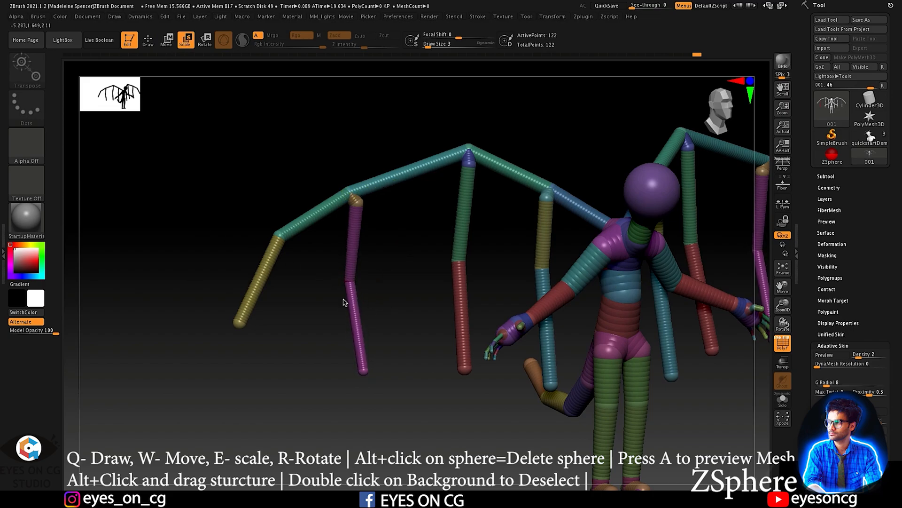
mouse_move(222, 200)
mouse_down()
mouse_move(411, 334)
mouse_move(223, 214)
mouse_up()
key(ctrl+z)
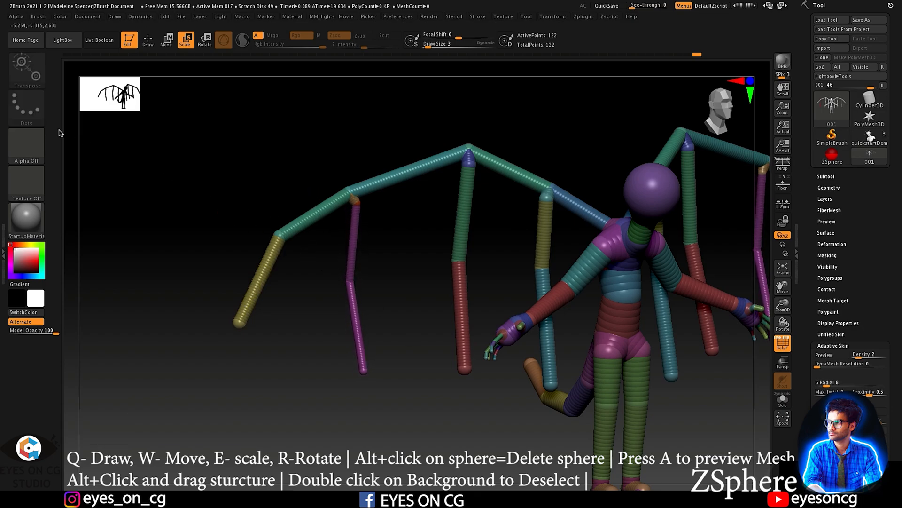
drag(463, 203, 212, 111)
drag(549, 237, 338, 135)
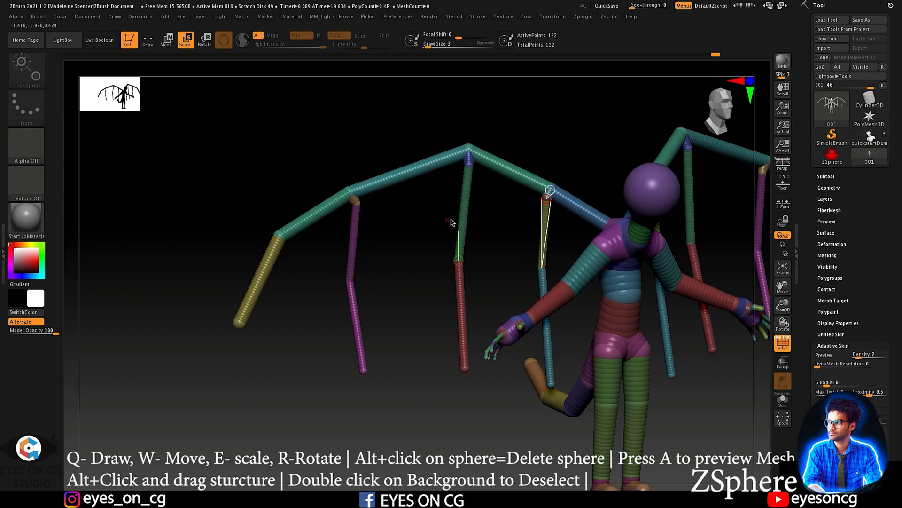
Step: Rotate the segments of the wing arch upward from the front view to raise and spread both wings
ctrl+right_drag(432, 331, 438, 352)
shift+drag(437, 353, 565, 342)
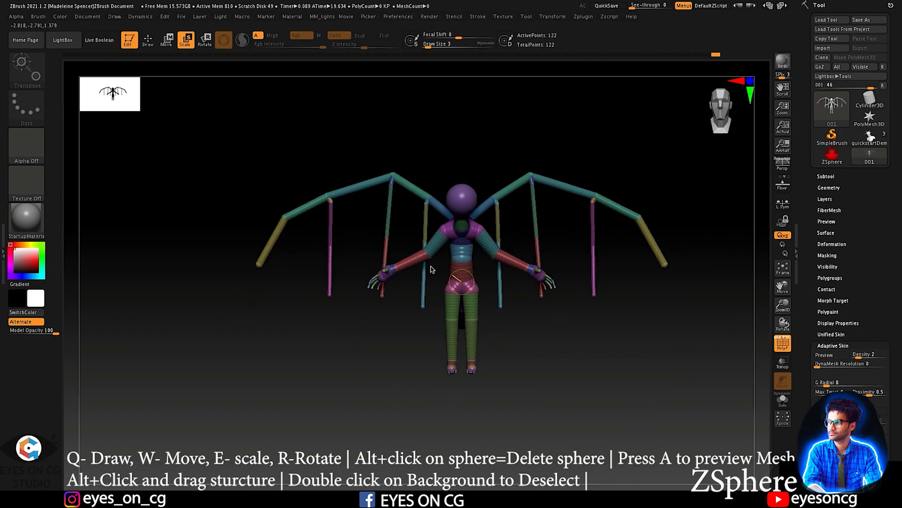
key(r)
drag(440, 207, 426, 223)
drag(419, 183, 425, 178)
drag(373, 168, 371, 157)
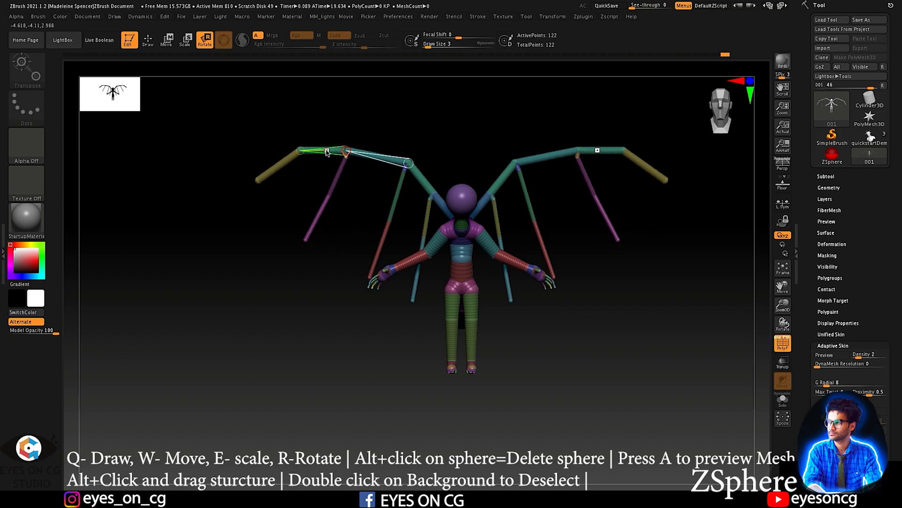
Step: Move the middle joints of the hanging struts outward and up so each strut bends like a bat-wing finger
key(w)
drag(330, 194, 314, 185)
drag(390, 221, 366, 209)
mouse_move(422, 241)
mouse_down()
mouse_move(393, 231)
mouse_move(413, 242)
mouse_move(409, 230)
mouse_up()
drag(443, 171, 501, 144)
drag(593, 231, 554, 226)
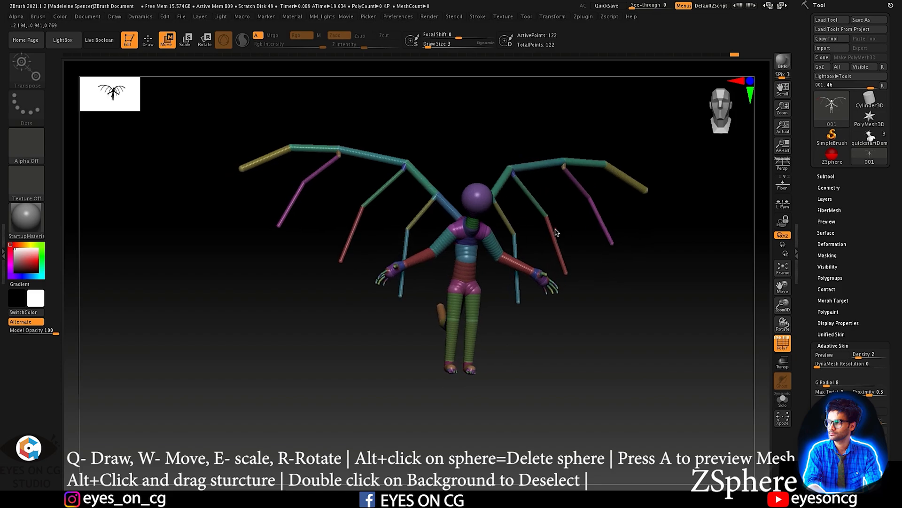
Step: Delete the ZSpheres of the wing arch from the tip inward, along with those of the outermost strut
key(q)
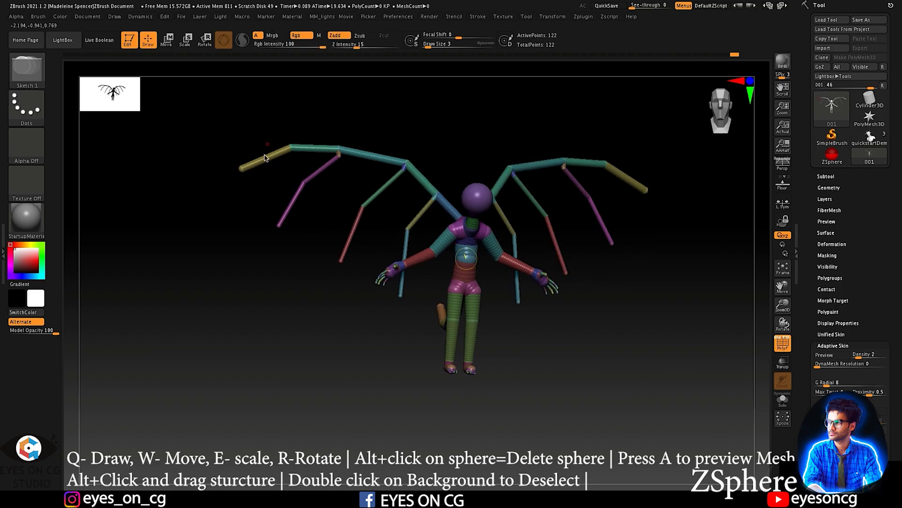
alt+click(243, 168)
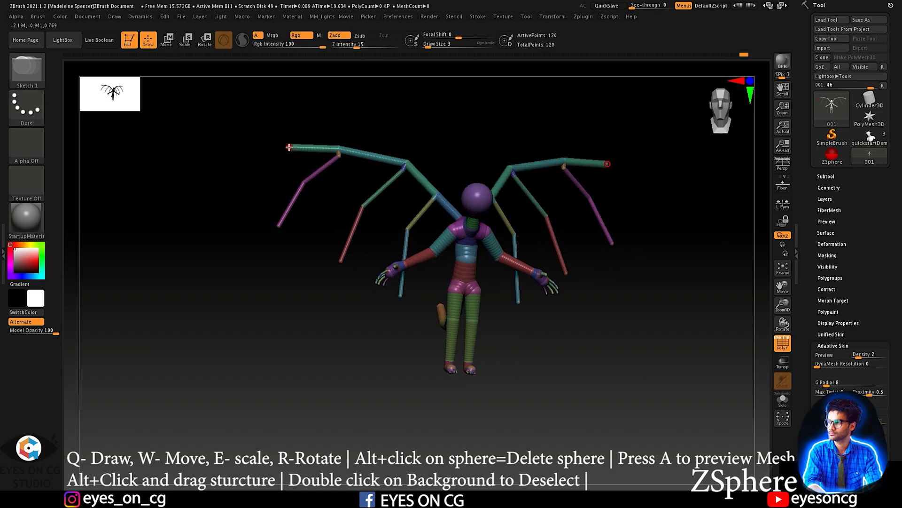
alt+click(290, 148)
alt+click(340, 150)
alt+click(406, 163)
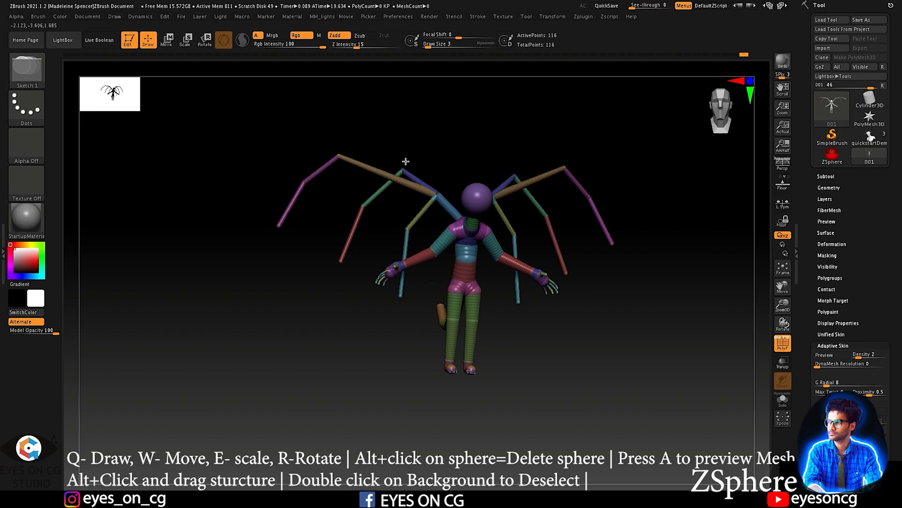
right_drag(416, 186, 420, 200)
alt+click(273, 204)
alt+click(301, 163)
alt+click(339, 144)
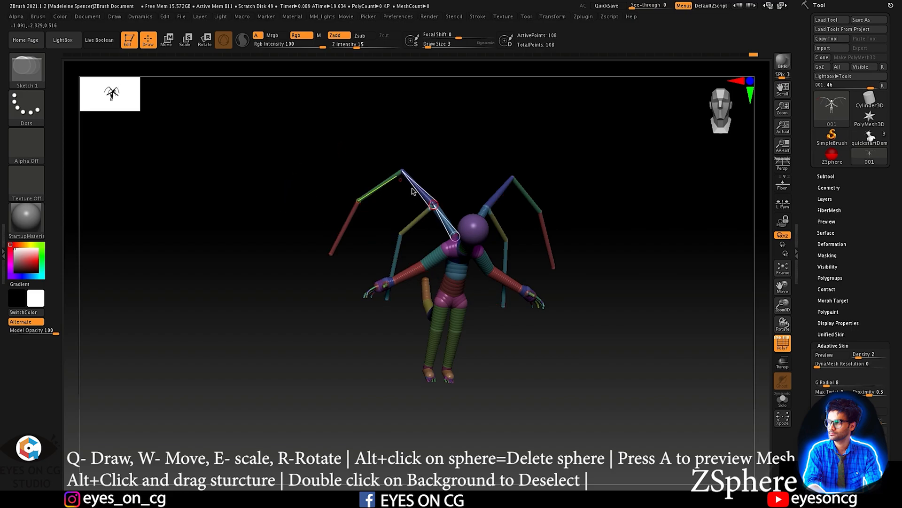
Step: Delete the joint ZSpheres connecting the two remaining struts of each wing to the upper back
alt+click(433, 205)
alt+click(361, 199)
alt+click(403, 231)
alt+click(431, 209)
alt+click(401, 169)
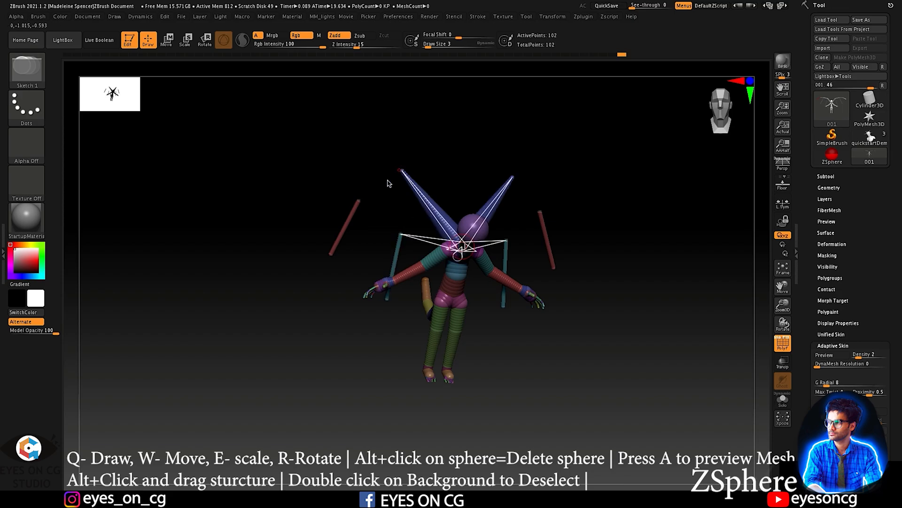
Step: Delete the detached strut pieces and the last wing spikes on both sides of the body
drag(383, 165, 310, 138)
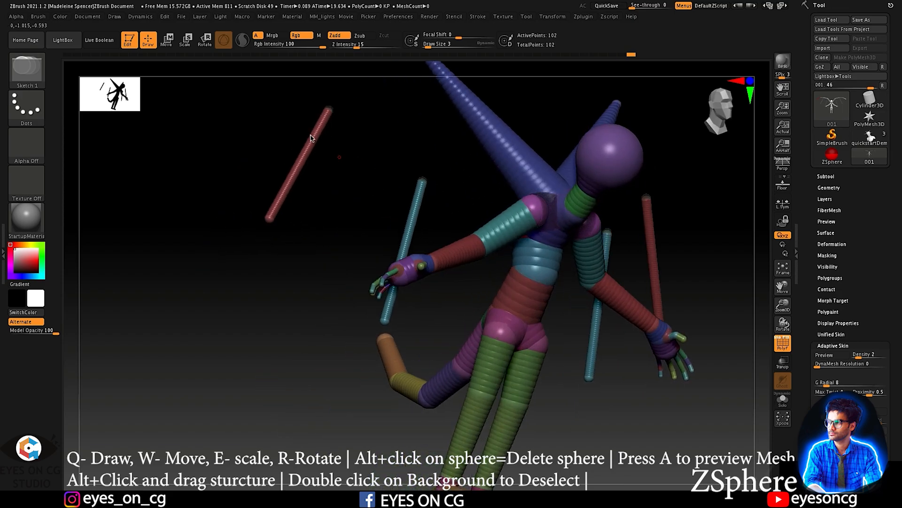
drag(357, 163, 317, 195)
key(a)
key(a)
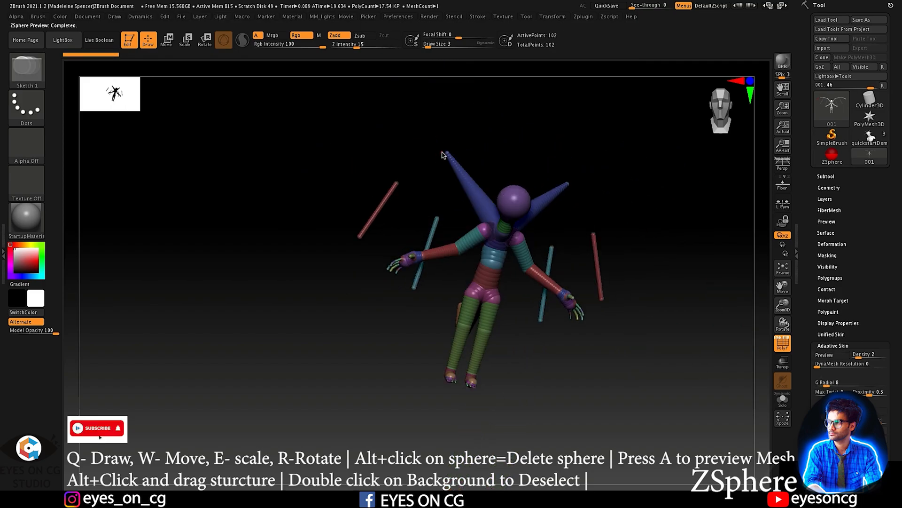
alt+click(395, 185)
alt+click(360, 238)
alt+click(437, 217)
alt+click(397, 184)
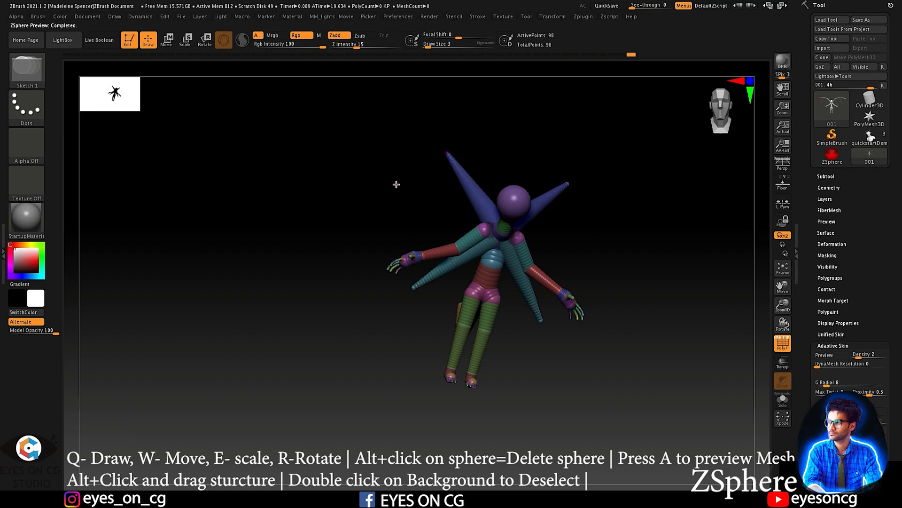
alt+click(415, 290)
alt+click(447, 154)
Step: Preview the wingless figure's adaptive skin from behind and return to the ZSphere view
drag(382, 161, 572, 169)
key(a)
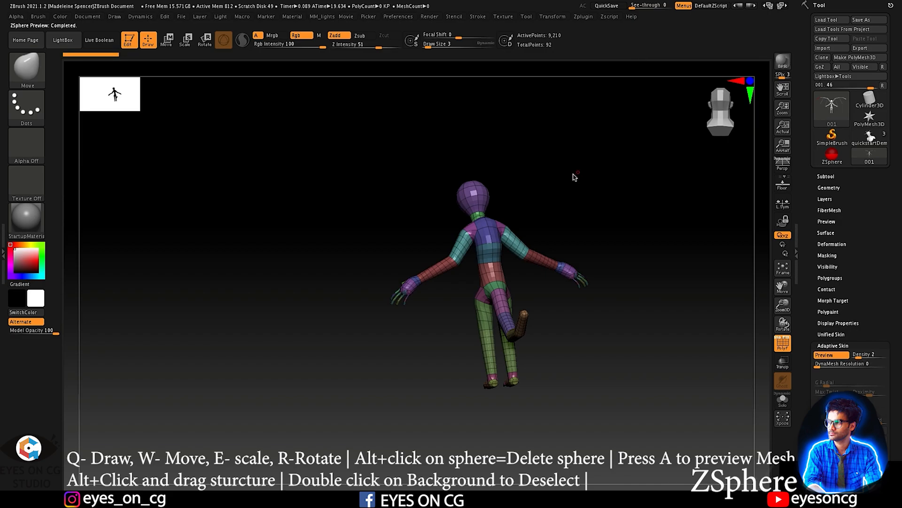
drag(477, 182, 452, 212)
key(a)
Step: Delete all the tail ZSpheres in side view, from the tip to the hip
alt+drag(359, 167, 389, 210)
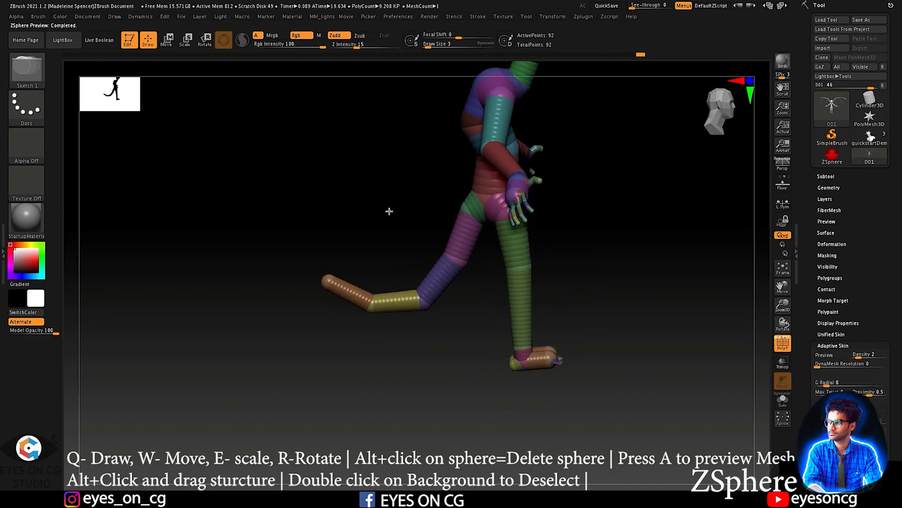
alt+click(327, 284)
alt+click(370, 300)
alt+click(420, 303)
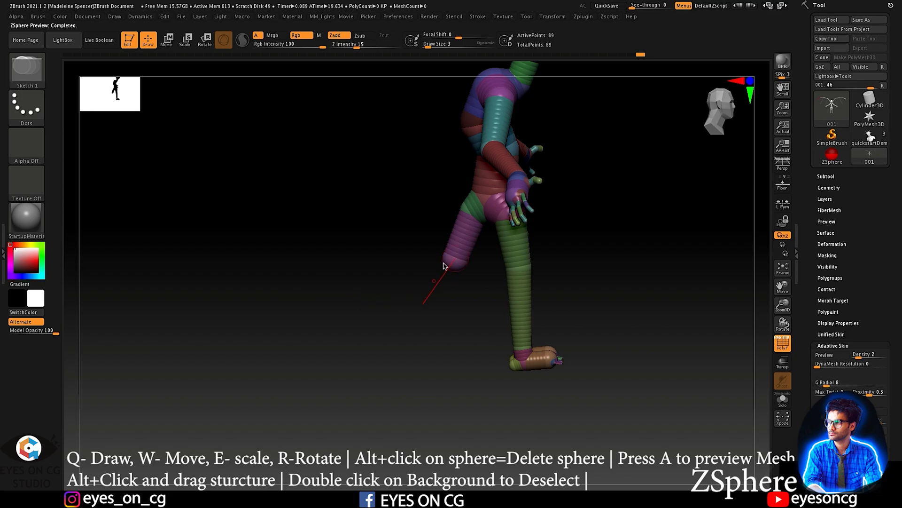
alt+click(453, 258)
alt+click(466, 218)
alt+drag(427, 296, 328, 297)
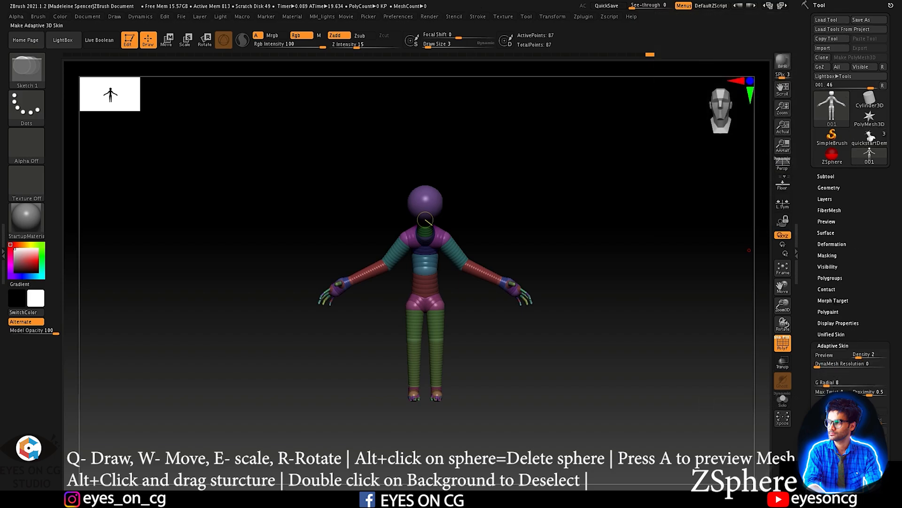
Step: Preview the figure's mesh at adaptive skin density 3, and set the density back to 2 for comparison
scroll(865, 399, down, 3)
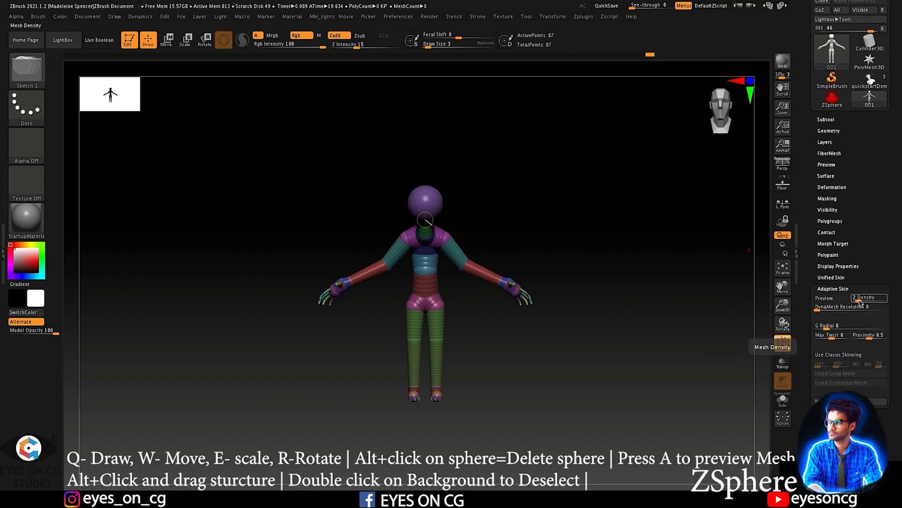
drag(859, 299, 864, 300)
key(a)
mouse_move(500, 218)
mouse_down()
mouse_move(535, 213)
mouse_move(479, 215)
mouse_move(488, 218)
mouse_up()
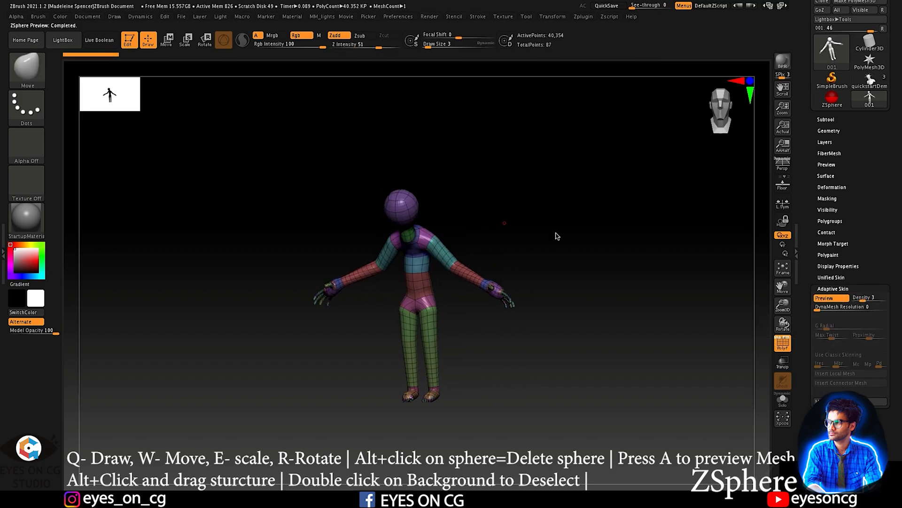
drag(864, 299, 857, 299)
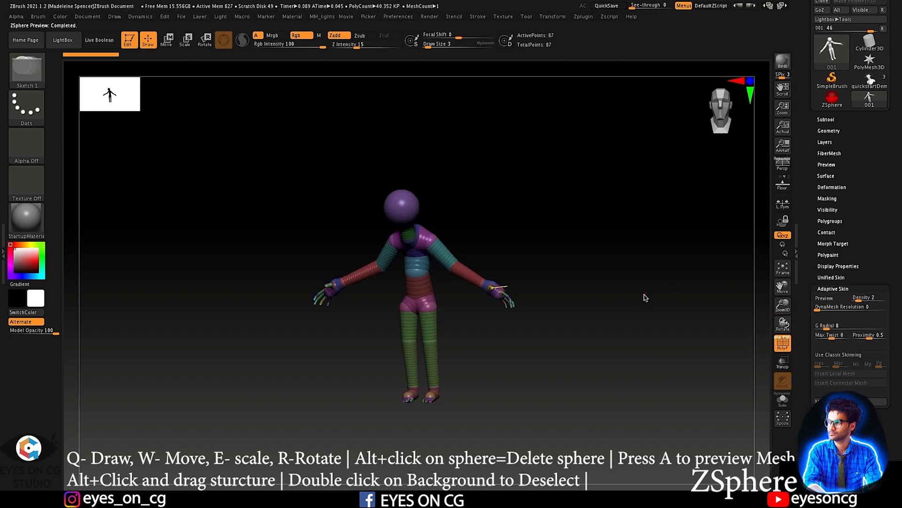
mouse_move(601, 277)
mouse_down()
mouse_move(622, 278)
mouse_move(600, 276)
mouse_up()
key(a)
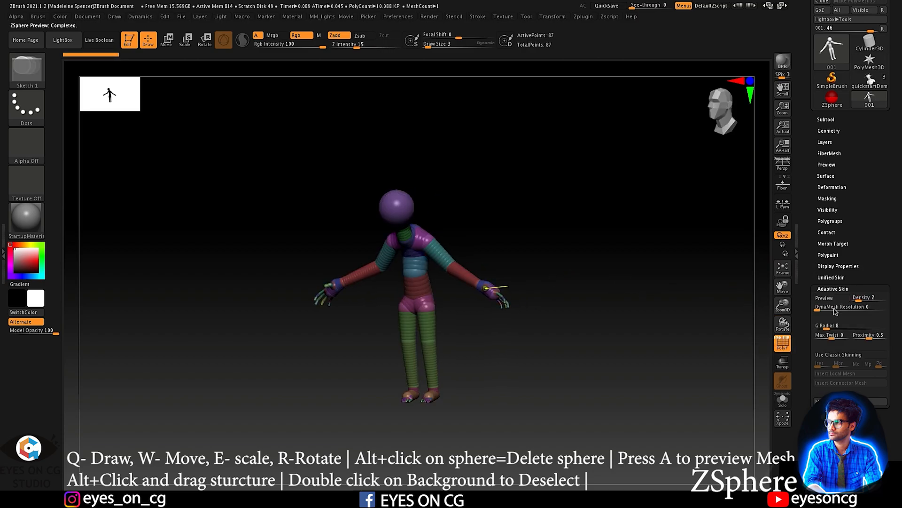
Step: Preview the figure's mesh with a DynaMesh resolution of 864, and reset the resolution to 0
drag(825, 310, 831, 310)
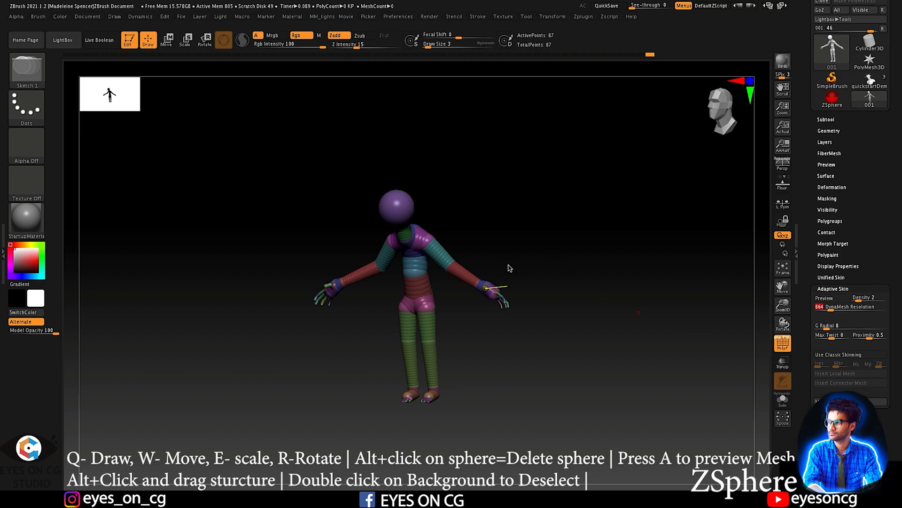
key(a)
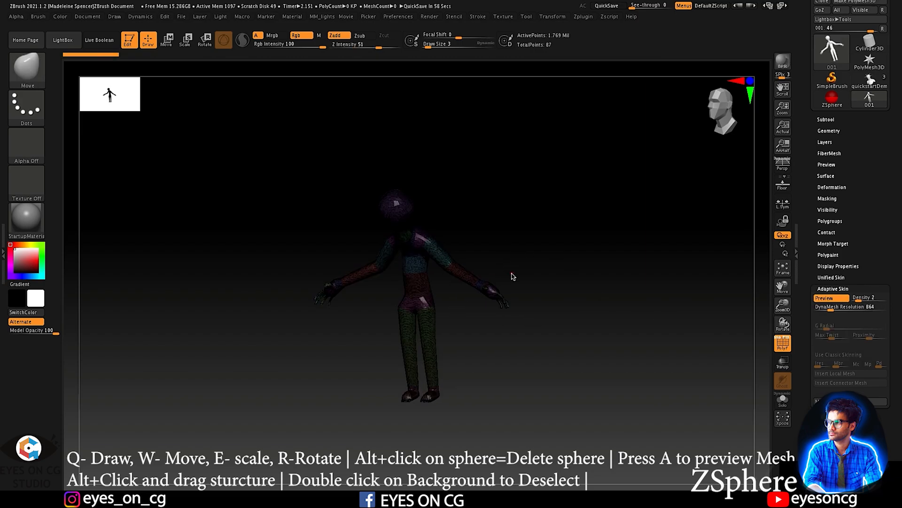
key(a)
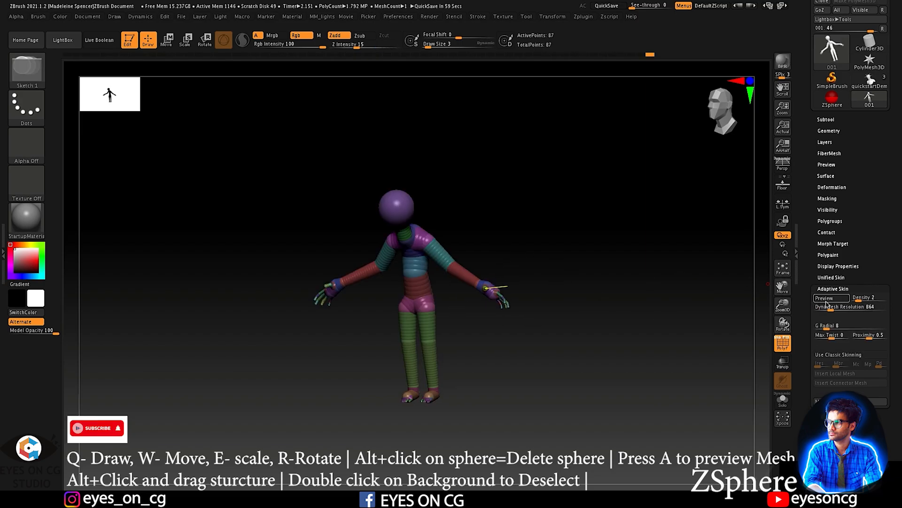
drag(830, 310, 806, 307)
shift+drag(641, 306, 681, 303)
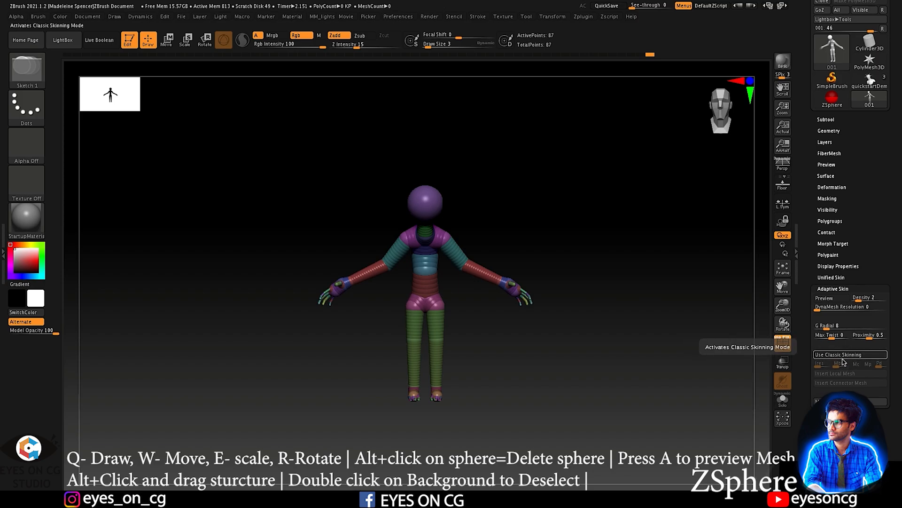
Step: Preview the figure's mesh with classic skinning enabled, and turn classic skinning off again
click(832, 355)
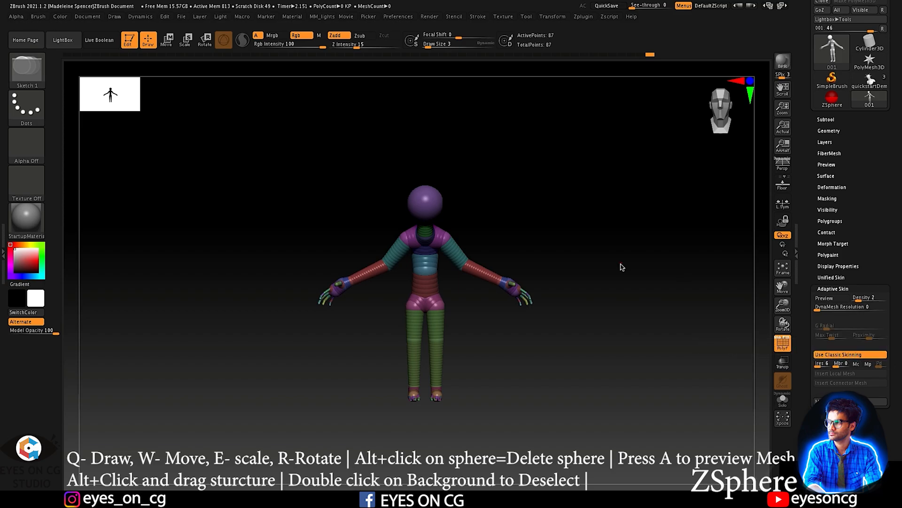
key(a)
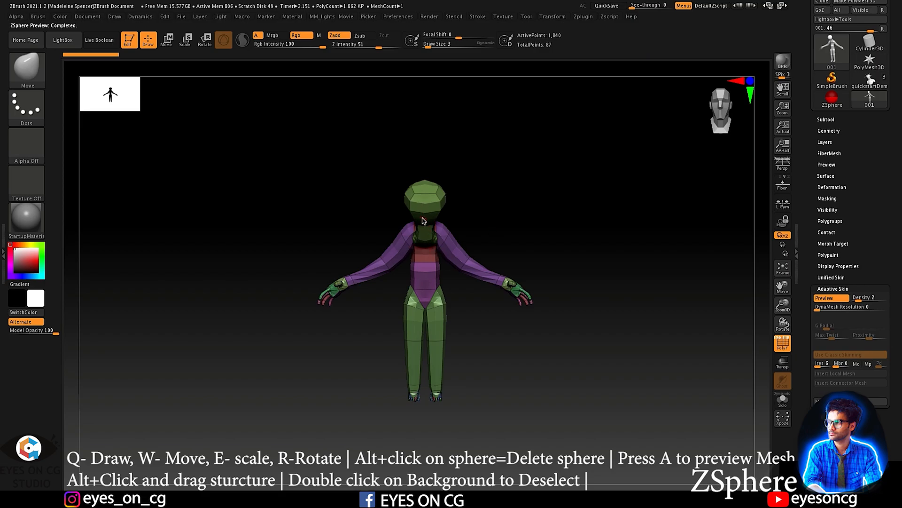
key(a)
click(841, 356)
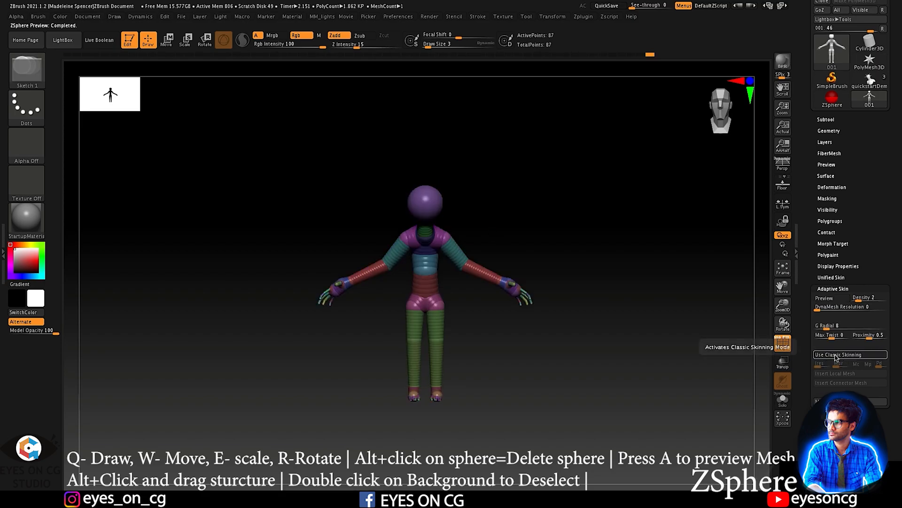
Step: Preview the mesh at density 2, generate an adaptive skin from the figure, and return to the ZSphere view
key(a)
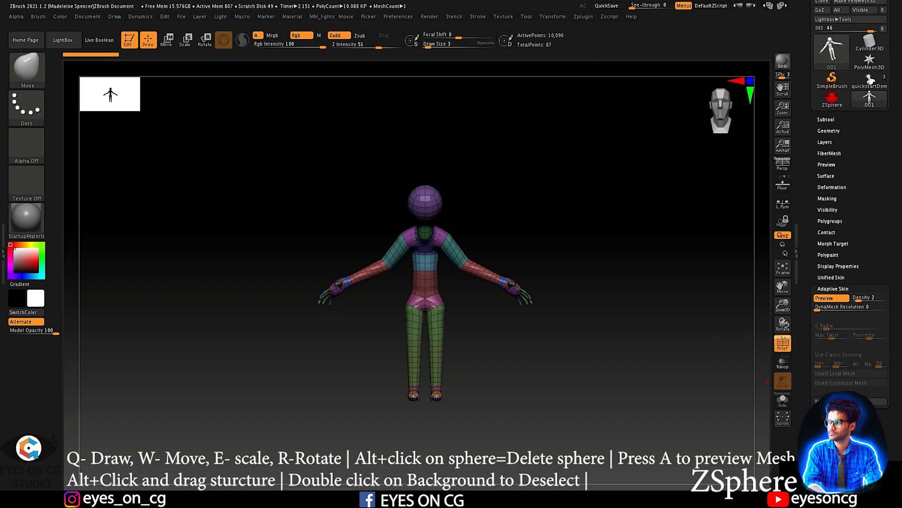
click(877, 402)
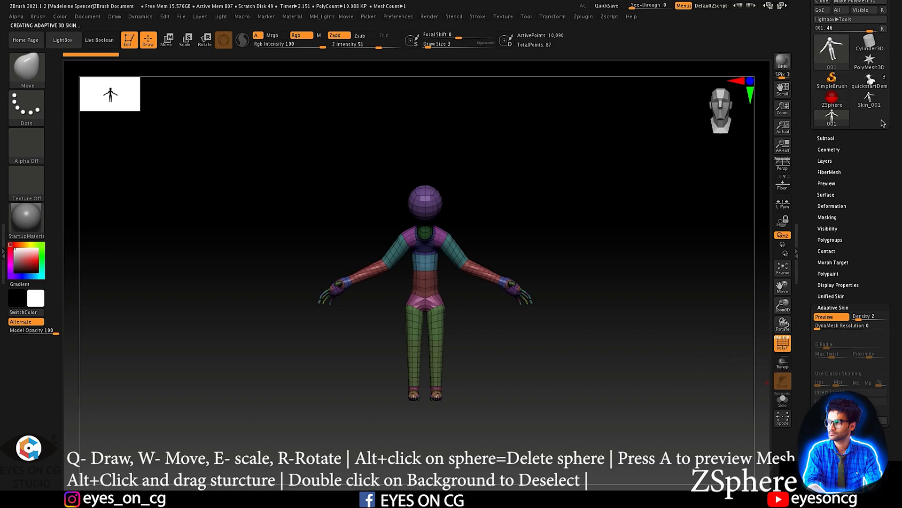
mouse_move(860, 101)
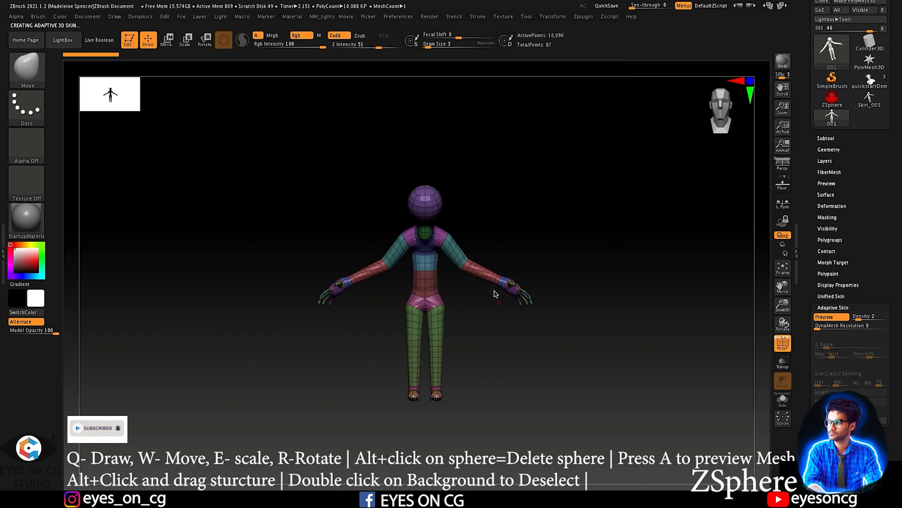
key(a)
mouse_move(603, 177)
alt+mouse_down()
mouse_move(613, 239)
mouse_move(614, 184)
alt+mouse_up()
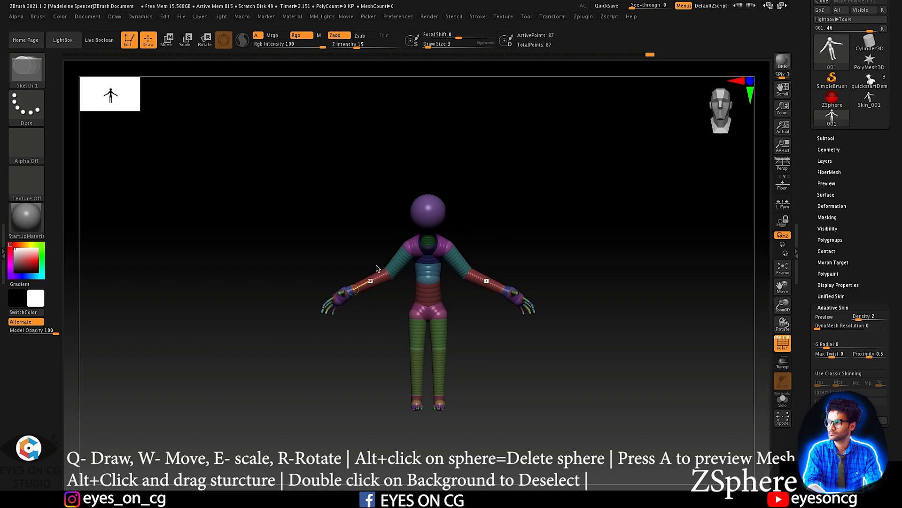
Step: Inspect the generated Skin_001 mesh from another angle and return to the 001 ZSphere figure
click(870, 99)
mouse_move(515, 260)
mouse_down()
mouse_move(451, 239)
mouse_move(472, 241)
mouse_up()
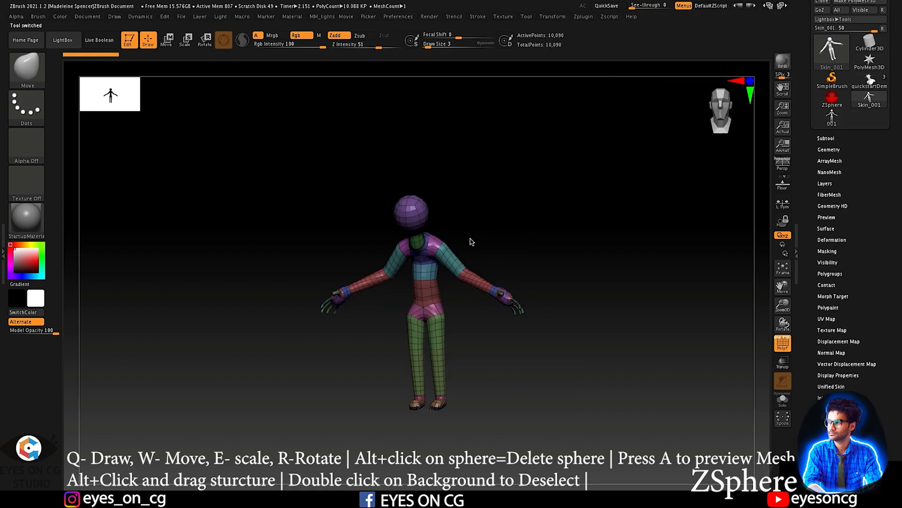
click(832, 116)
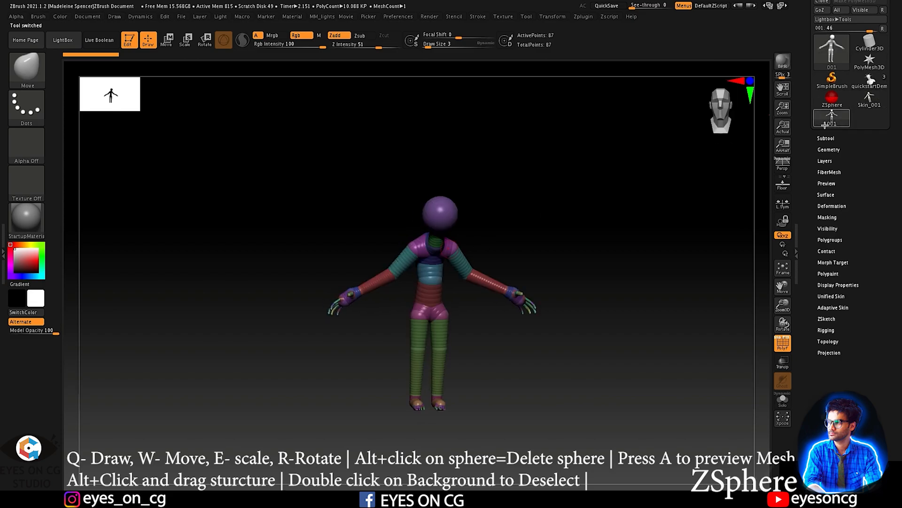
Step: Toggle the adaptive skin preview on the 001 ZSphere figure repeatedly to compare its mesh with the spheres
key(a)
drag(508, 258, 465, 240)
key(a)
key(a)
key(a)
key(a)
key(a)
Step: Make the Skin_001 mesh the active tool and compare its lower and higher subdivision levels
click(869, 100)
drag(564, 185, 527, 196)
key(shift+d)
key(d)
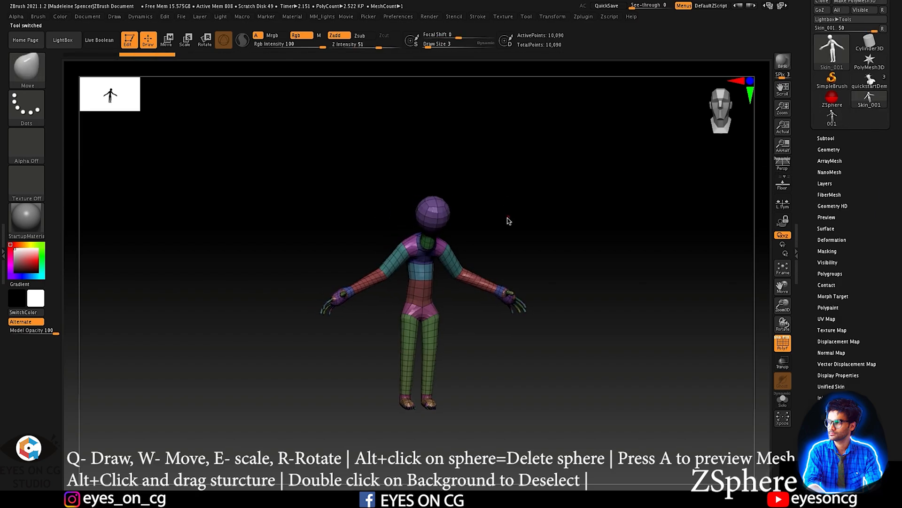
Step: Append the 001 ZSphere figure to the Skin_001 mesh as an additional subtool
click(829, 150)
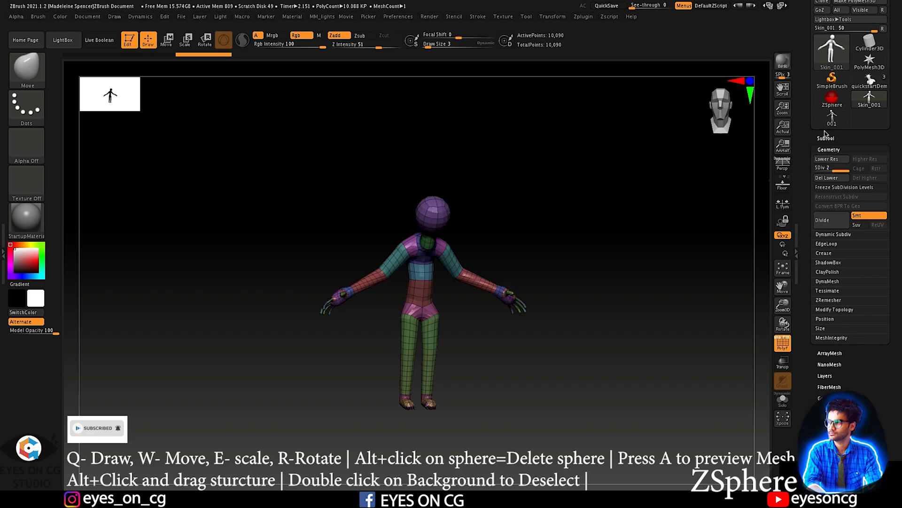
click(827, 139)
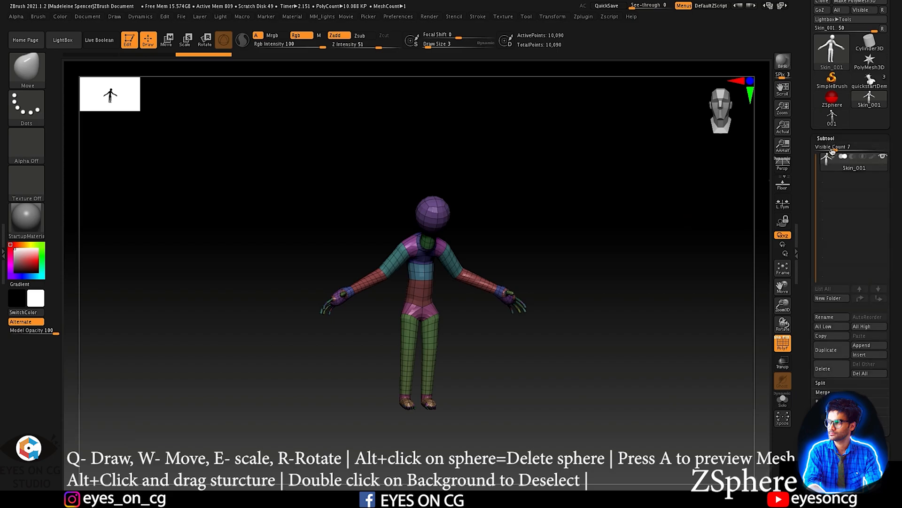
click(873, 346)
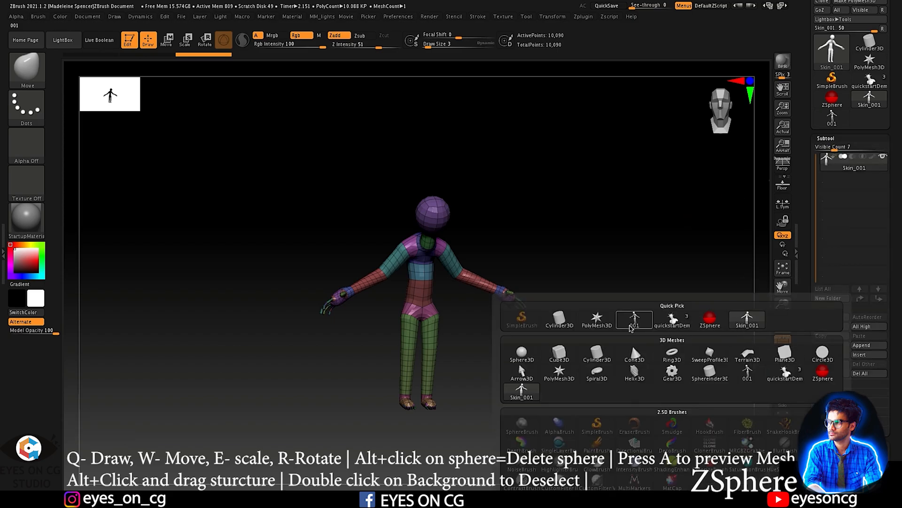
click(633, 322)
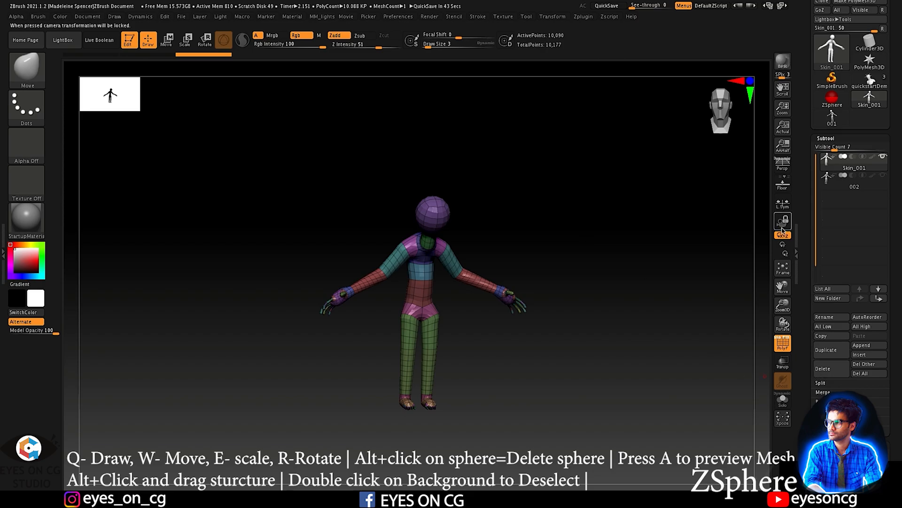
drag(625, 235, 588, 233)
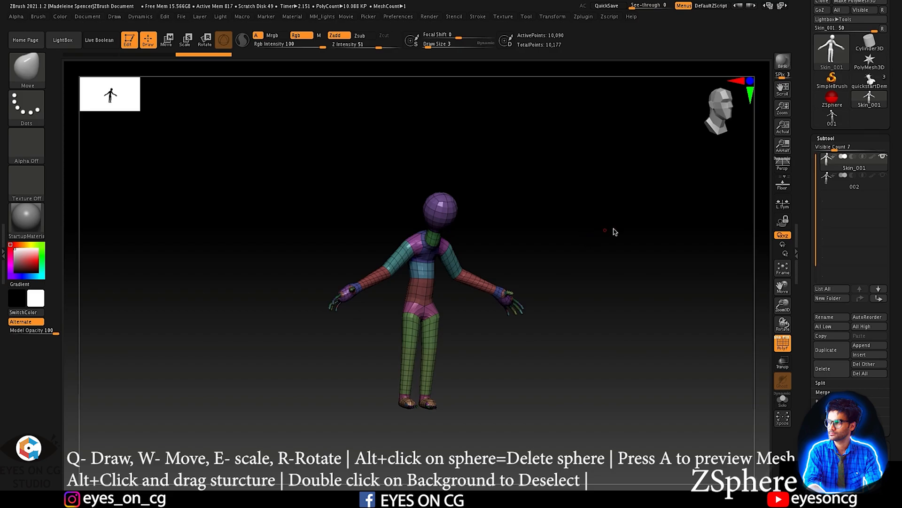
key(ctrl)
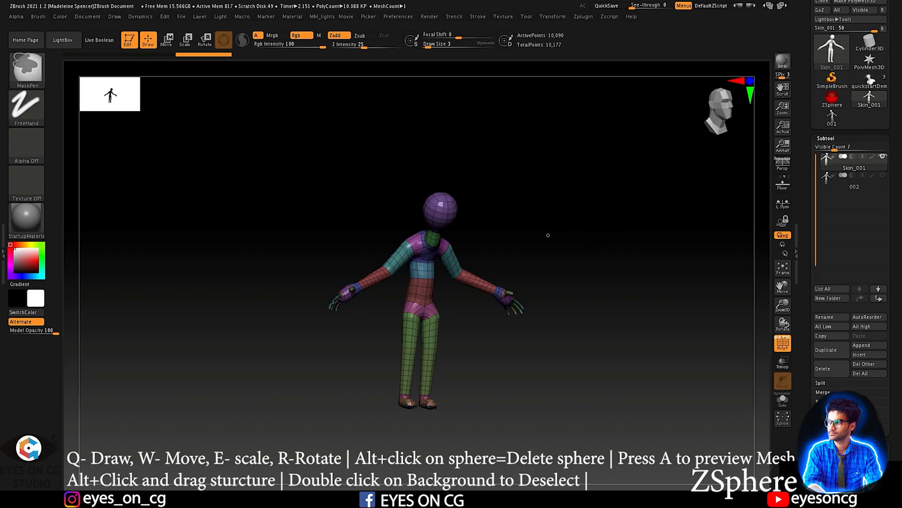